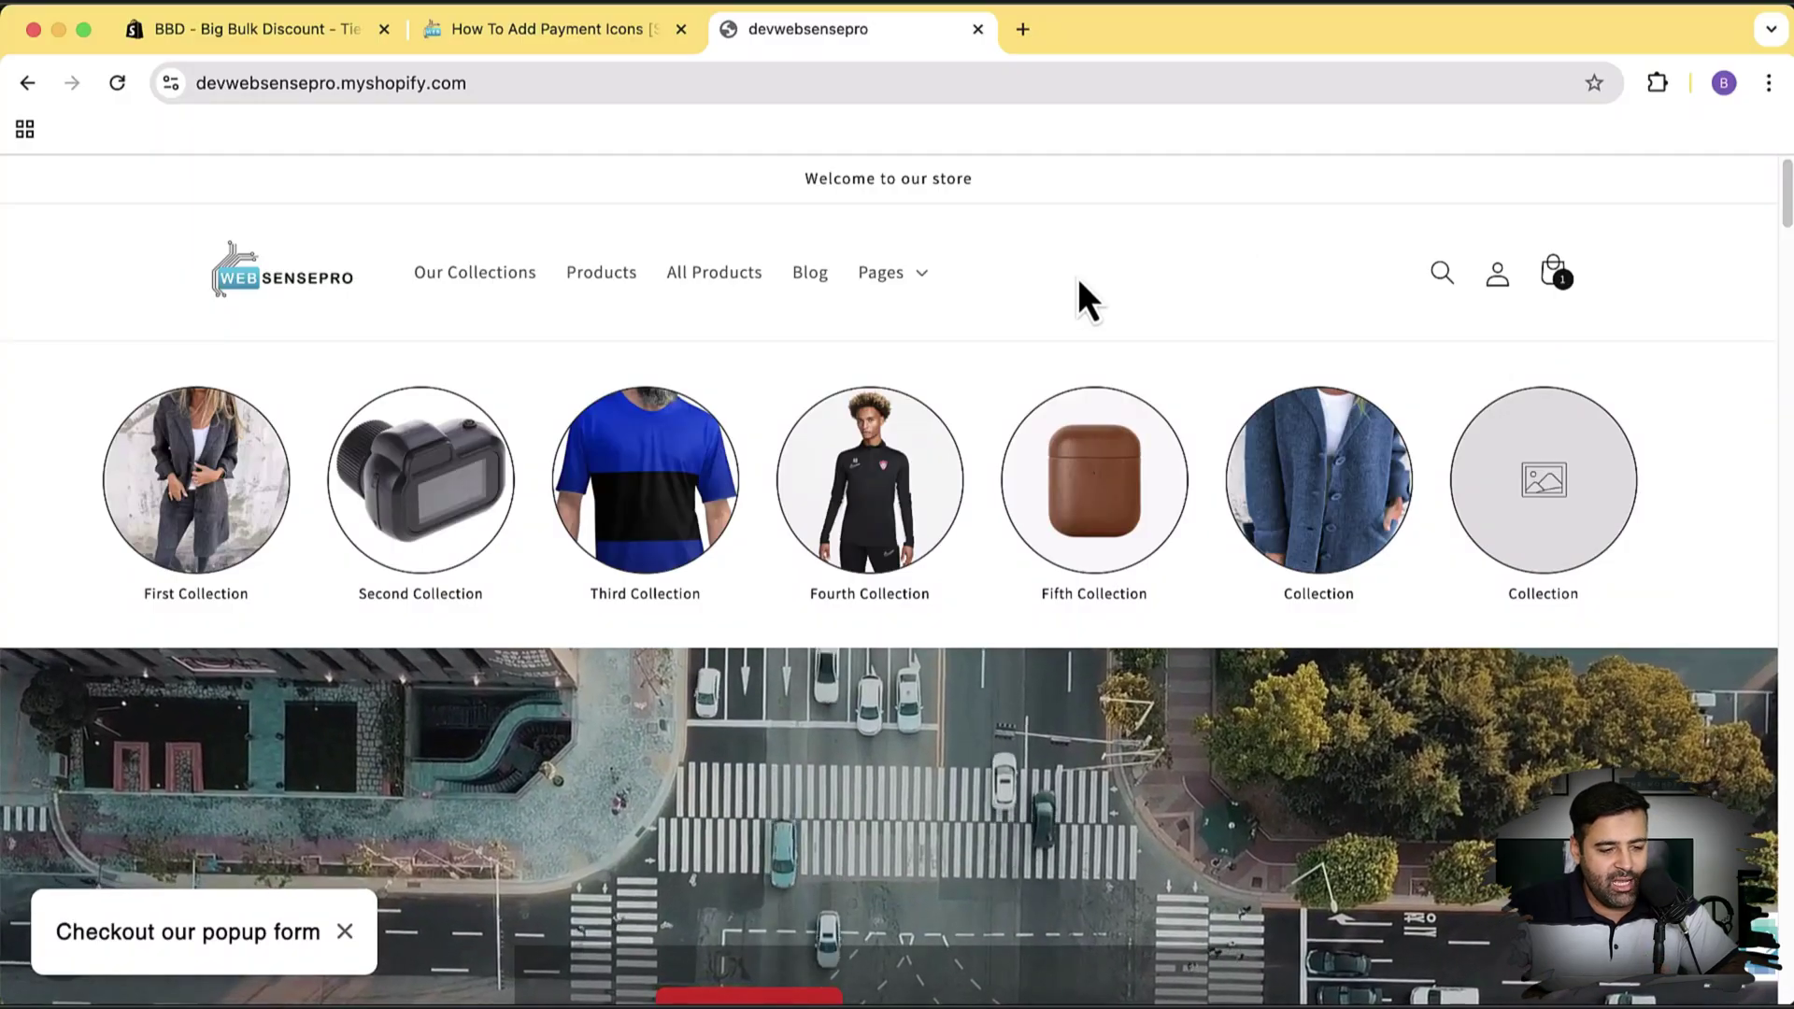
Scroll the storefront home page and advance the product carousel to more items.
scroll(1079, 278, down, 5)
scroll(1078, 278, up, 5)
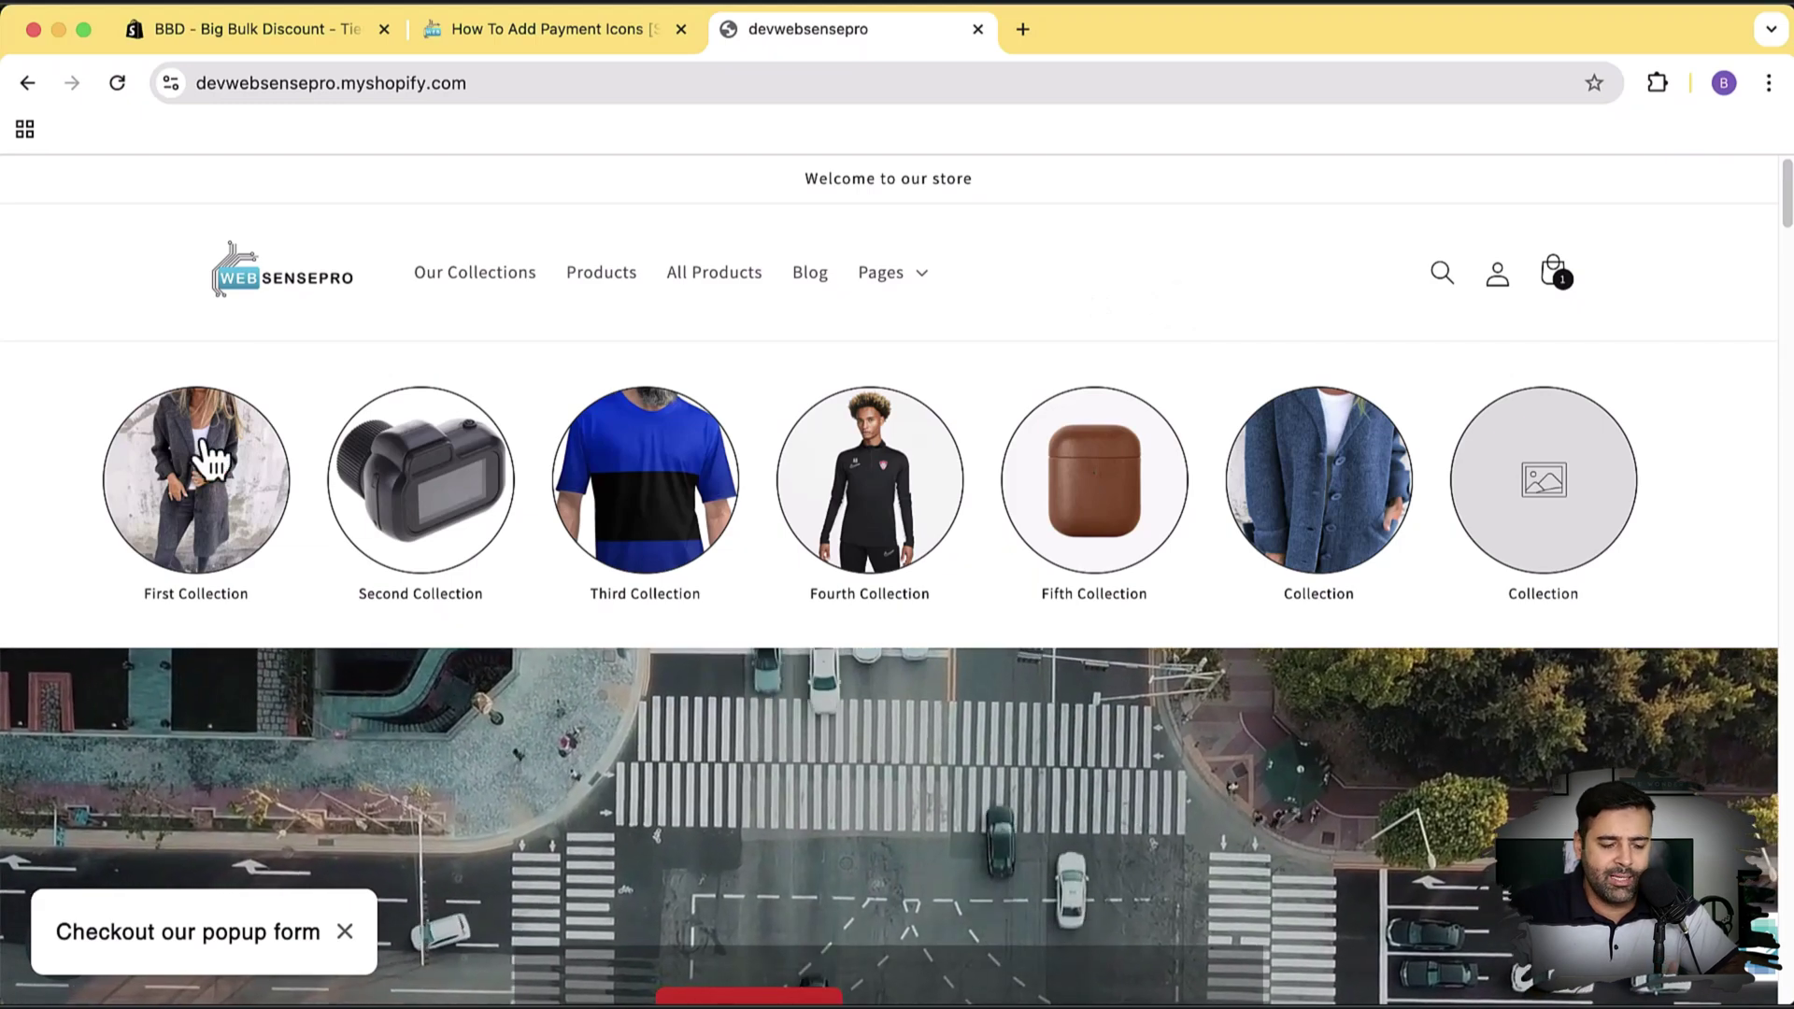
scroll(1286, 600, down, 2)
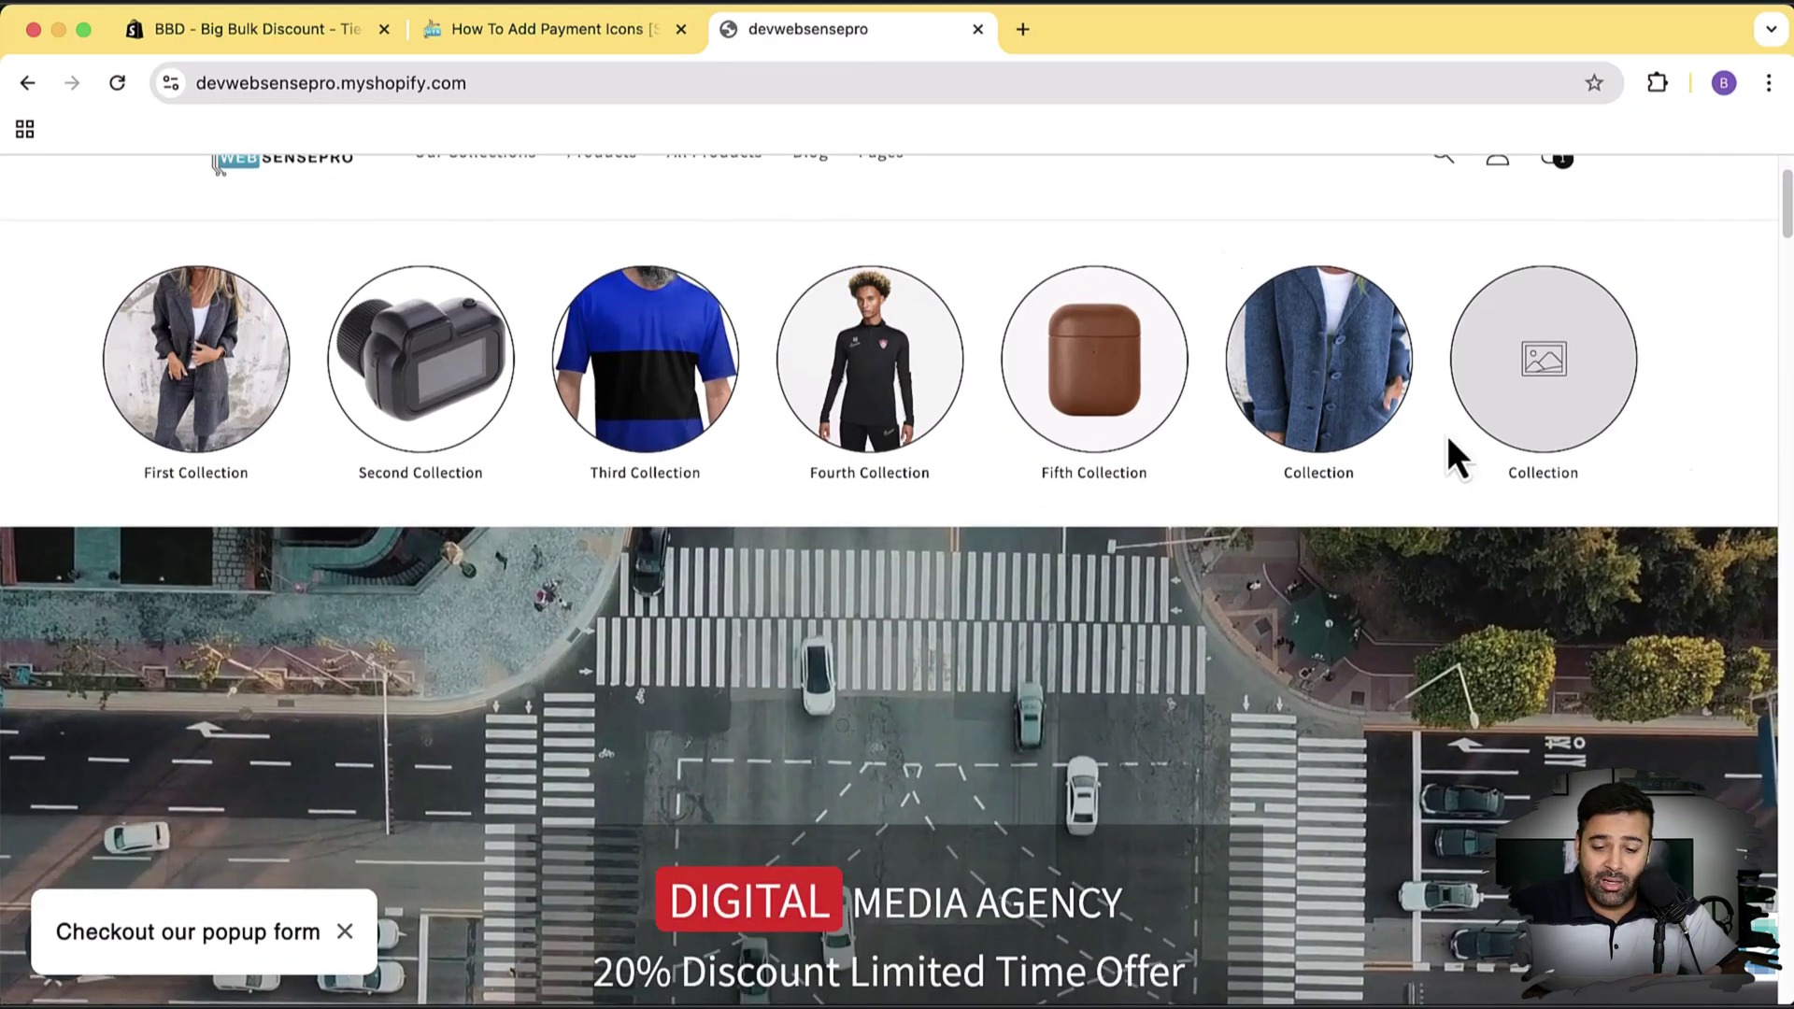
scroll(1739, 477, down, 6)
scroll(1402, 429, down, 10)
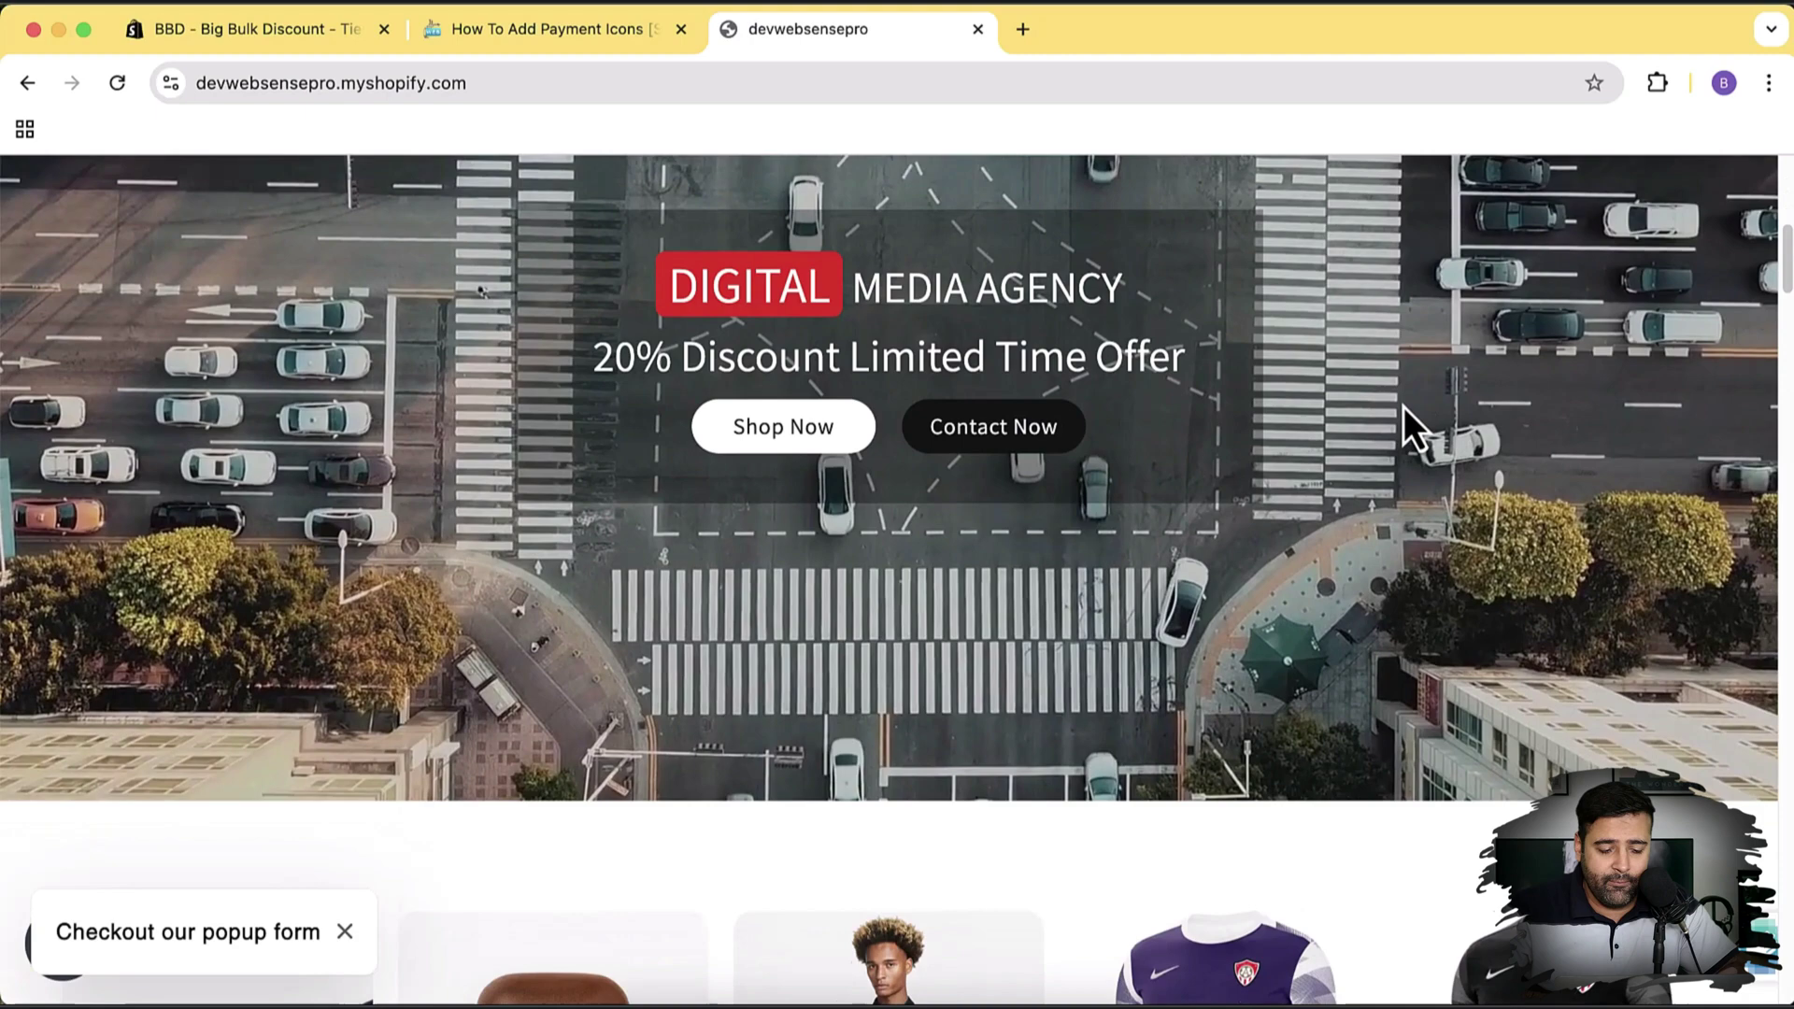
scroll(1387, 426, up, 3)
scroll(1387, 427, up, 2)
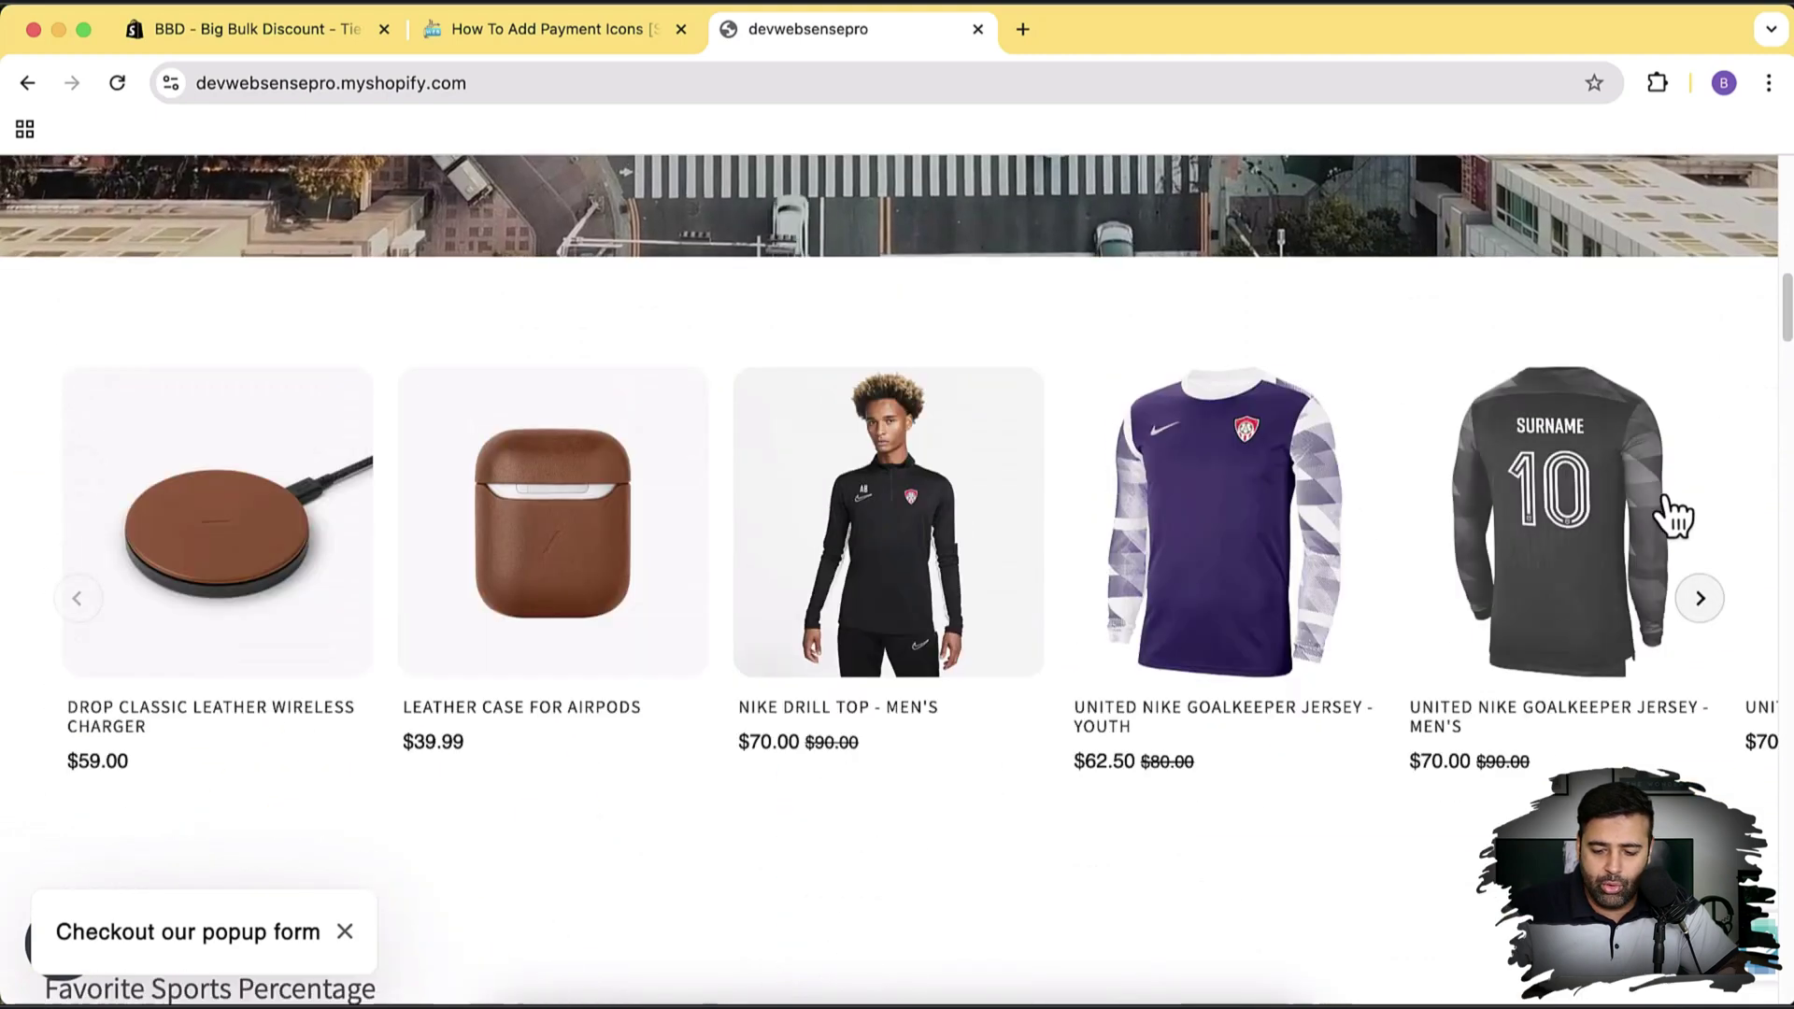
click(1702, 600)
Open the United Nike Goalkeeper Jersey - Men's product page from the carousel.
scroll(1378, 417, down, 8)
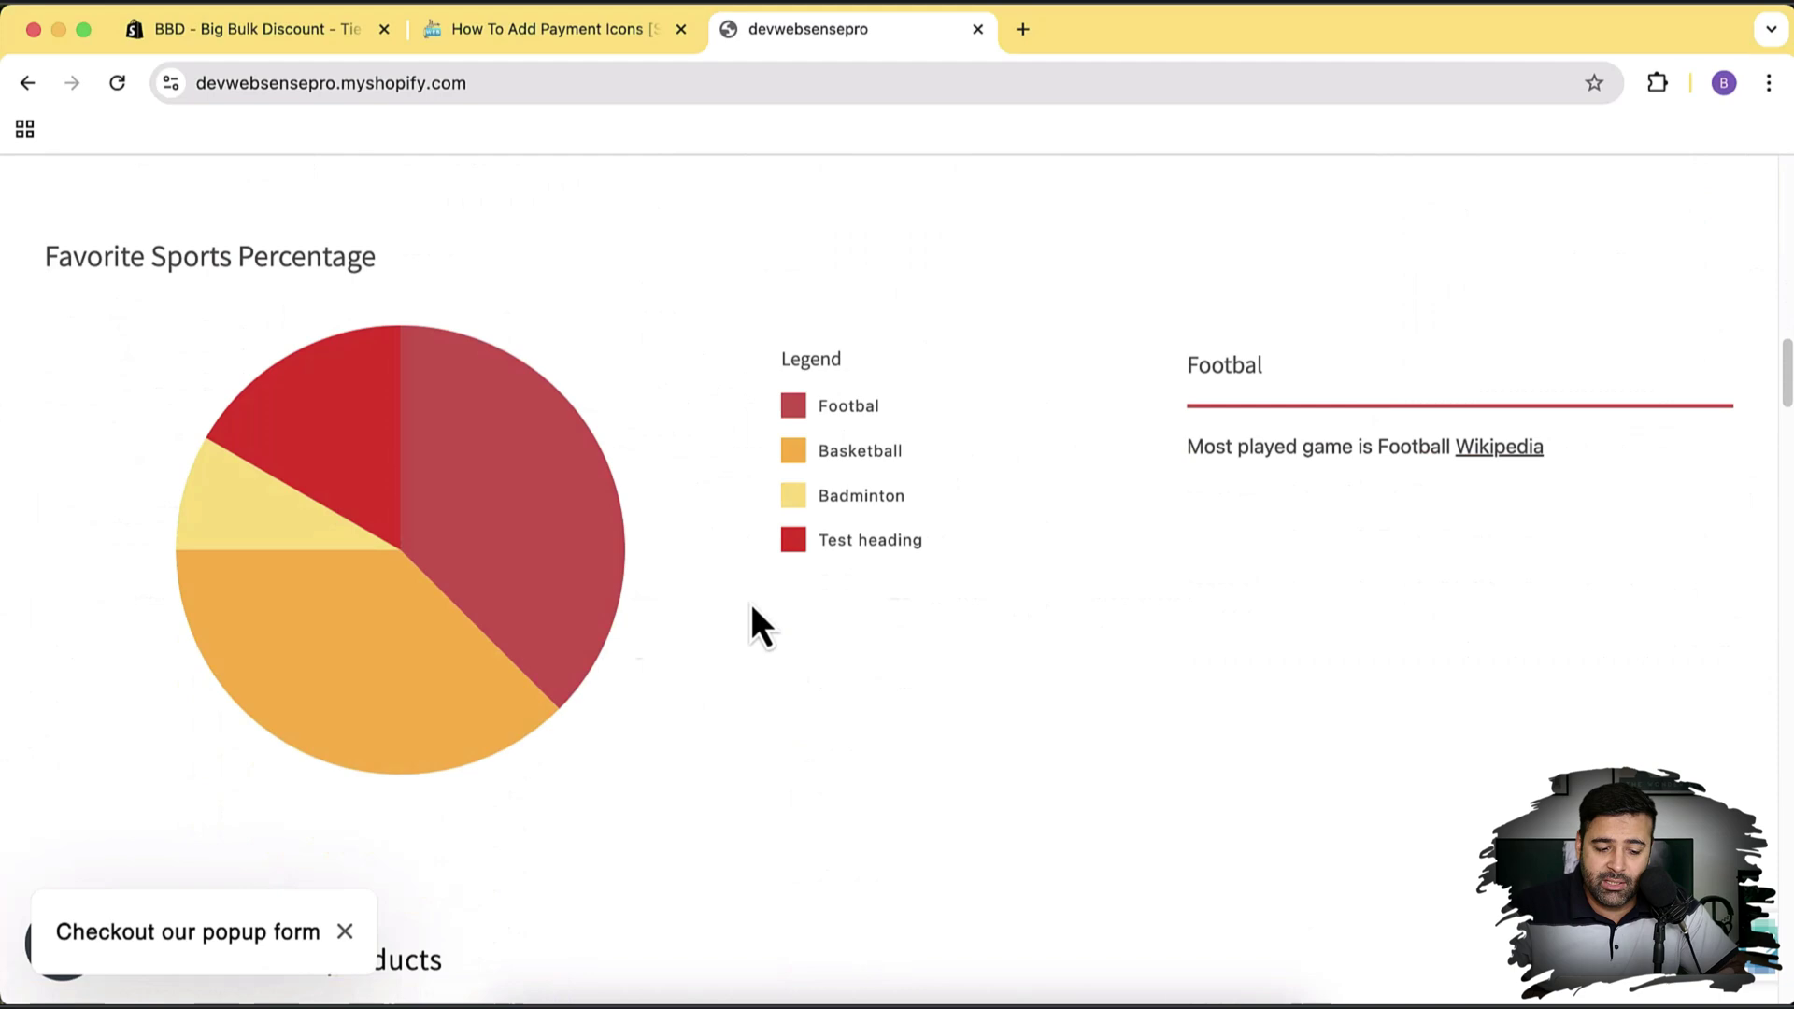
scroll(1466, 517, down, 5)
scroll(1466, 515, down, 11)
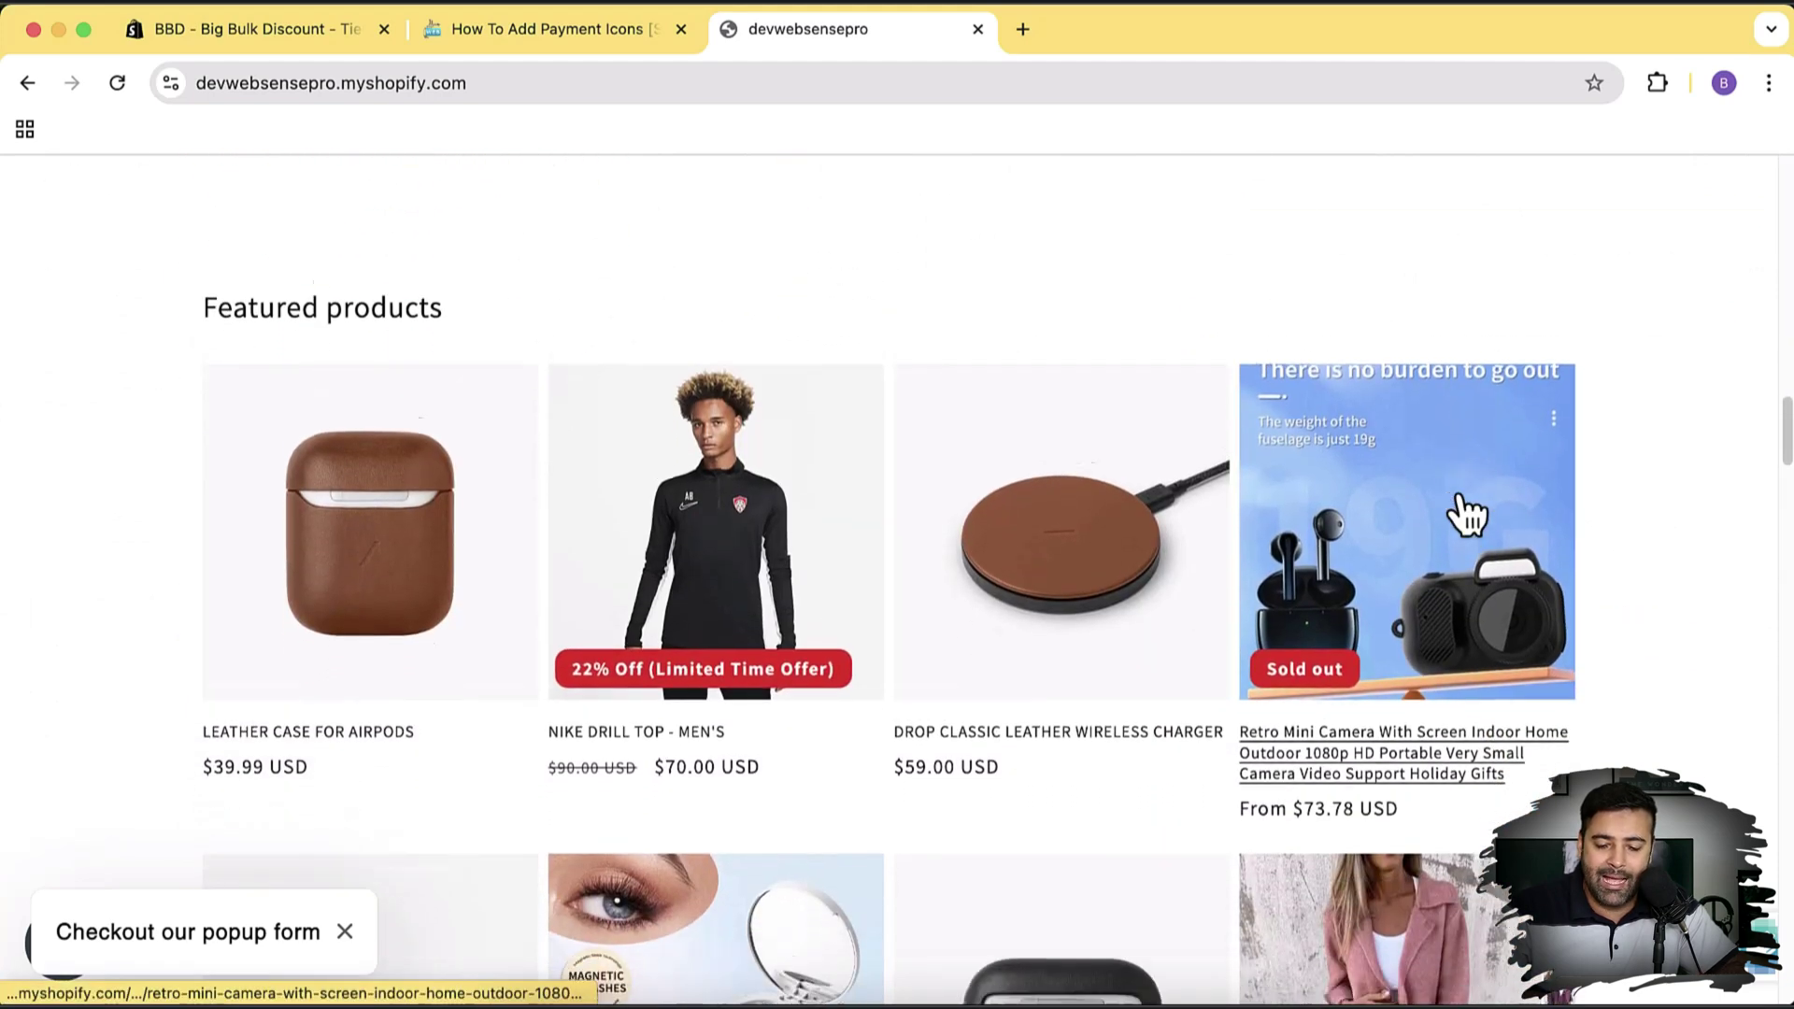
scroll(1460, 509, down, 6)
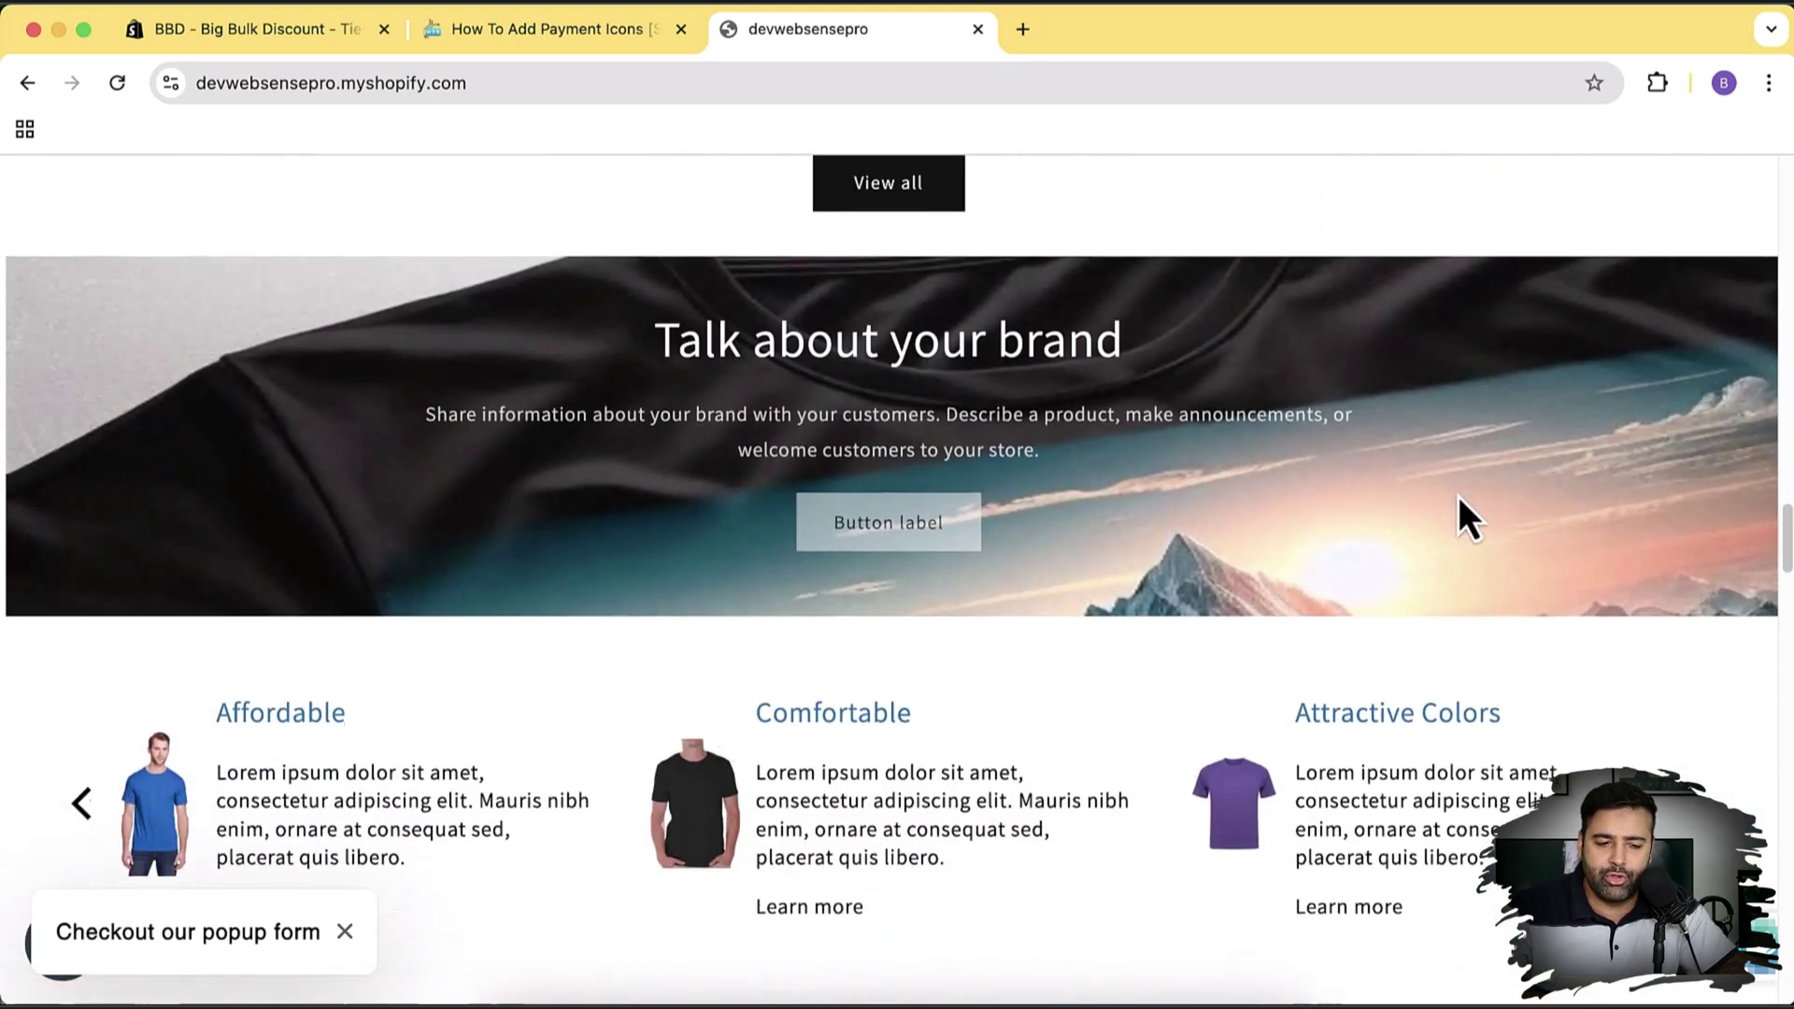
scroll(1464, 509, up, 10)
scroll(1464, 507, up, 20)
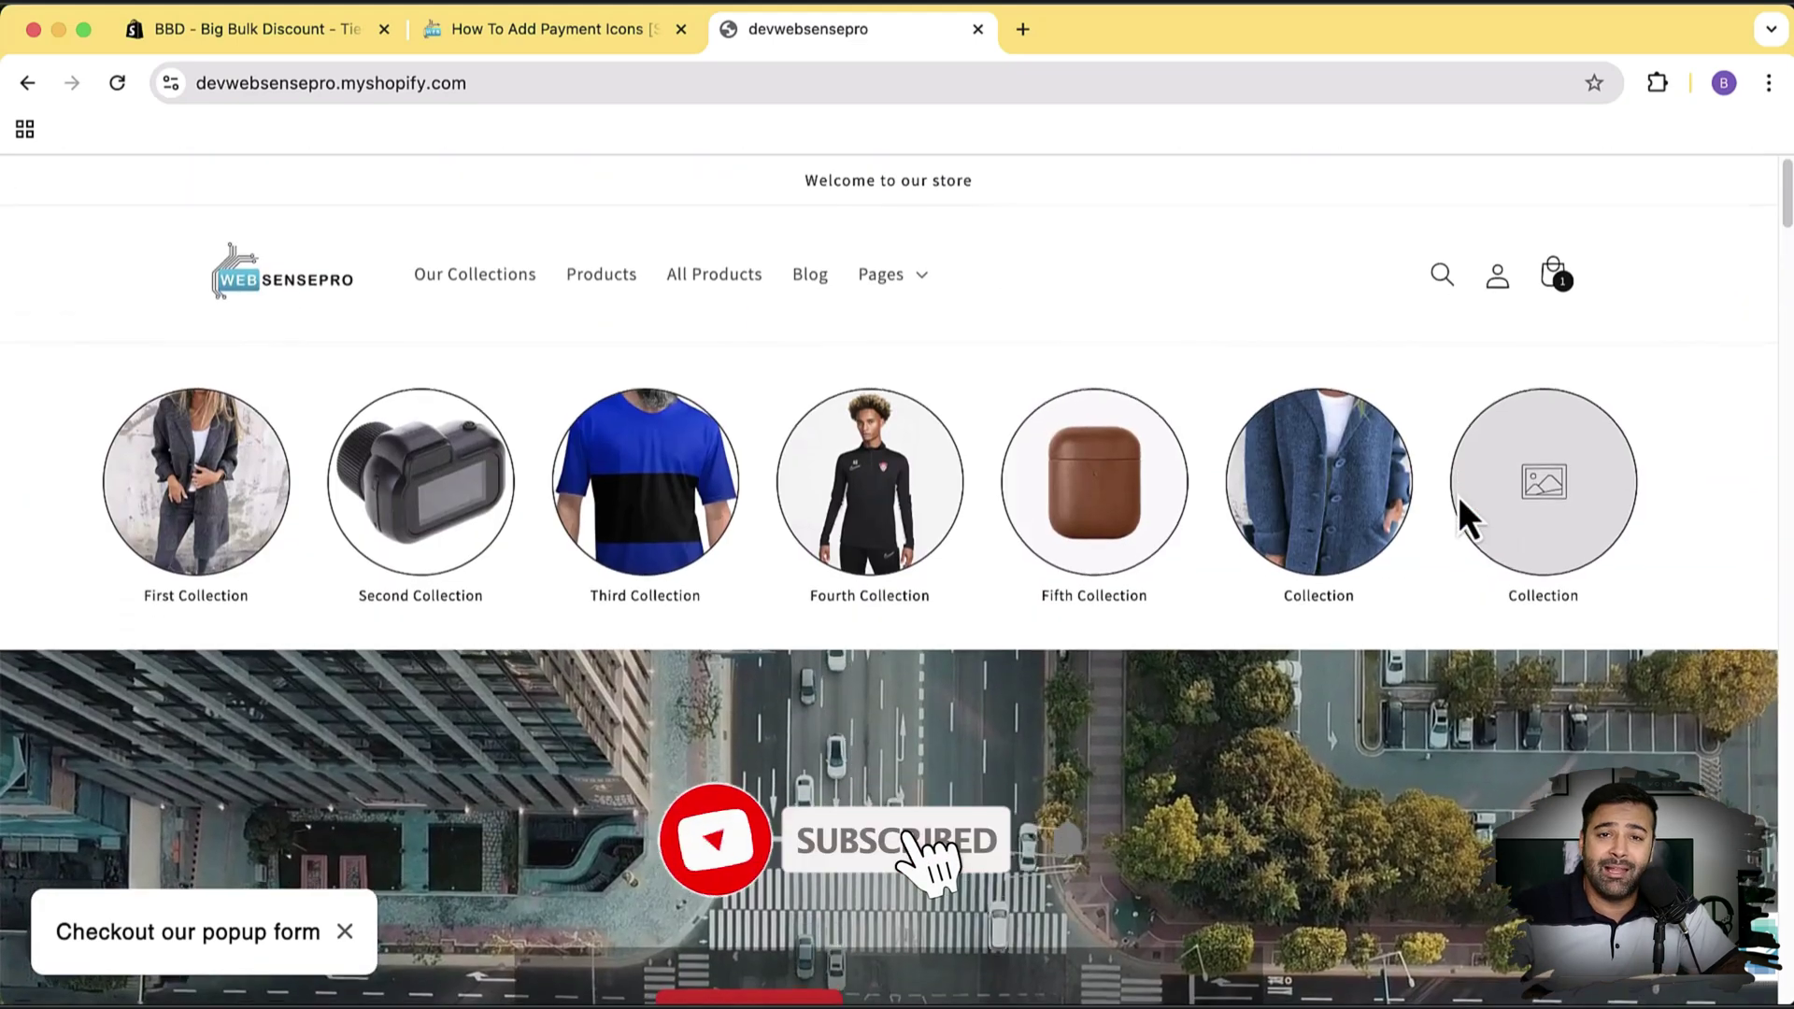
scroll(1444, 485, down, 6)
scroll(1444, 485, down, 5)
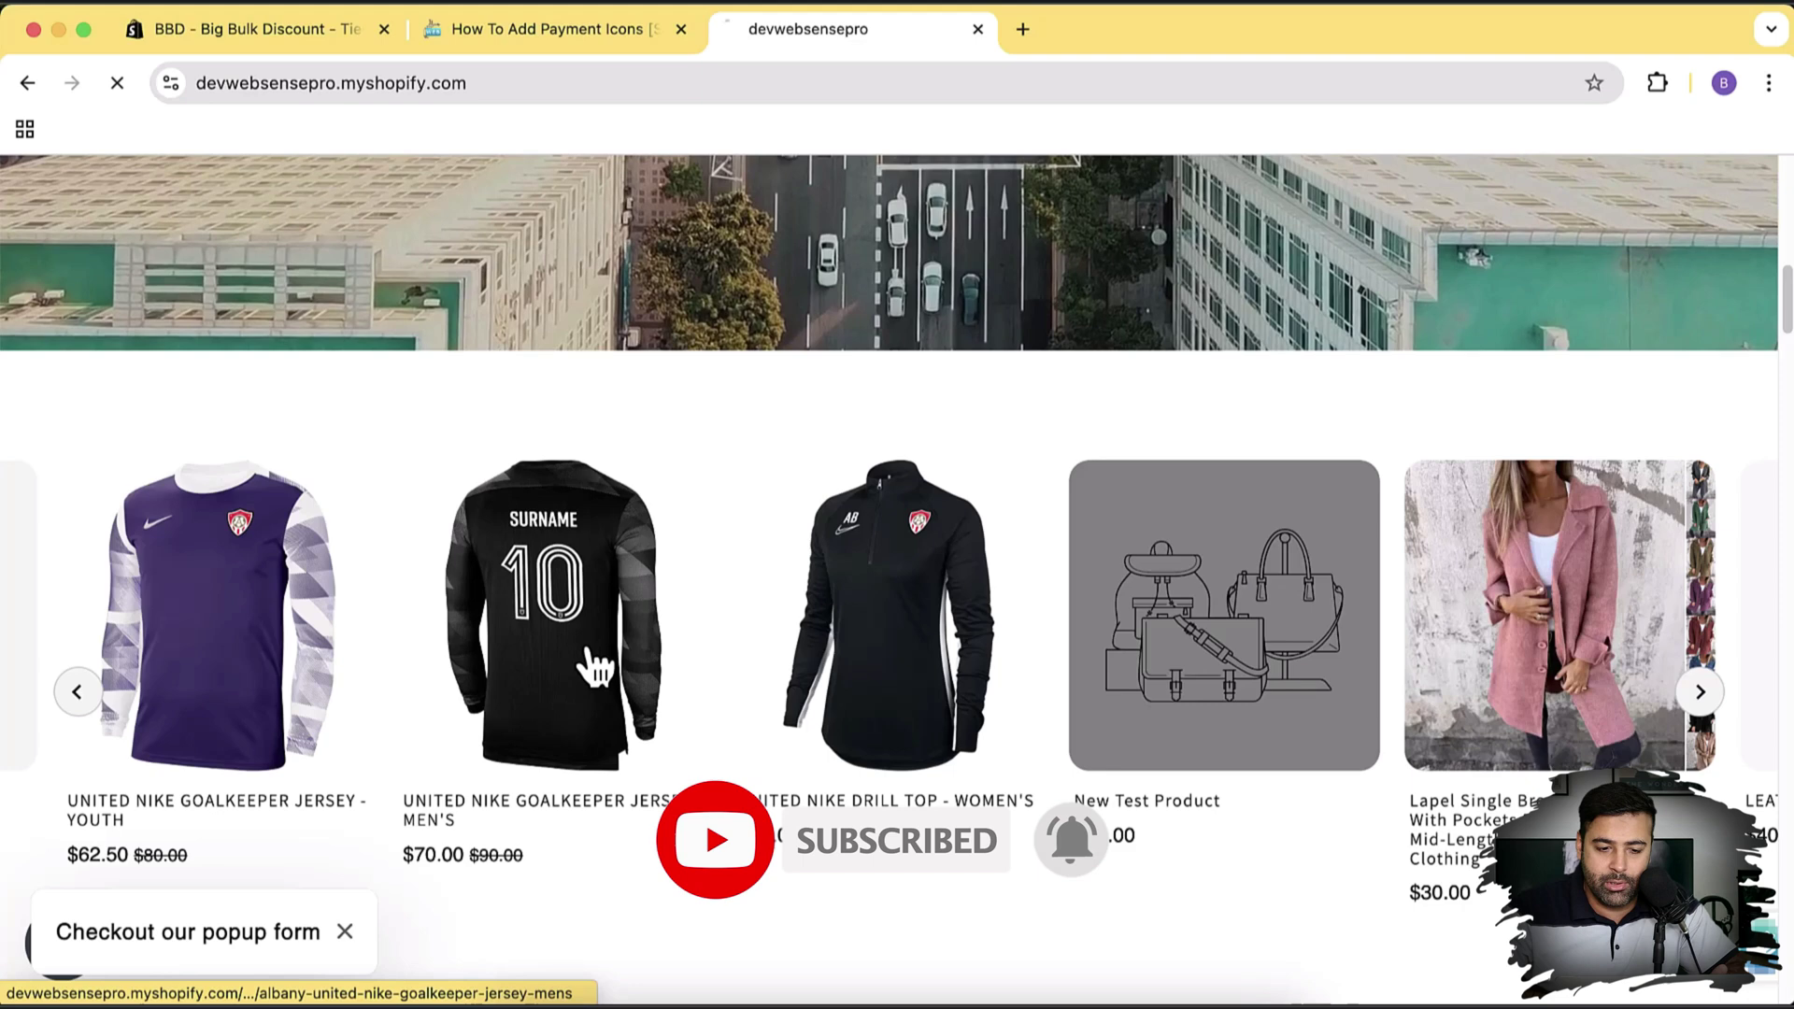
click(588, 651)
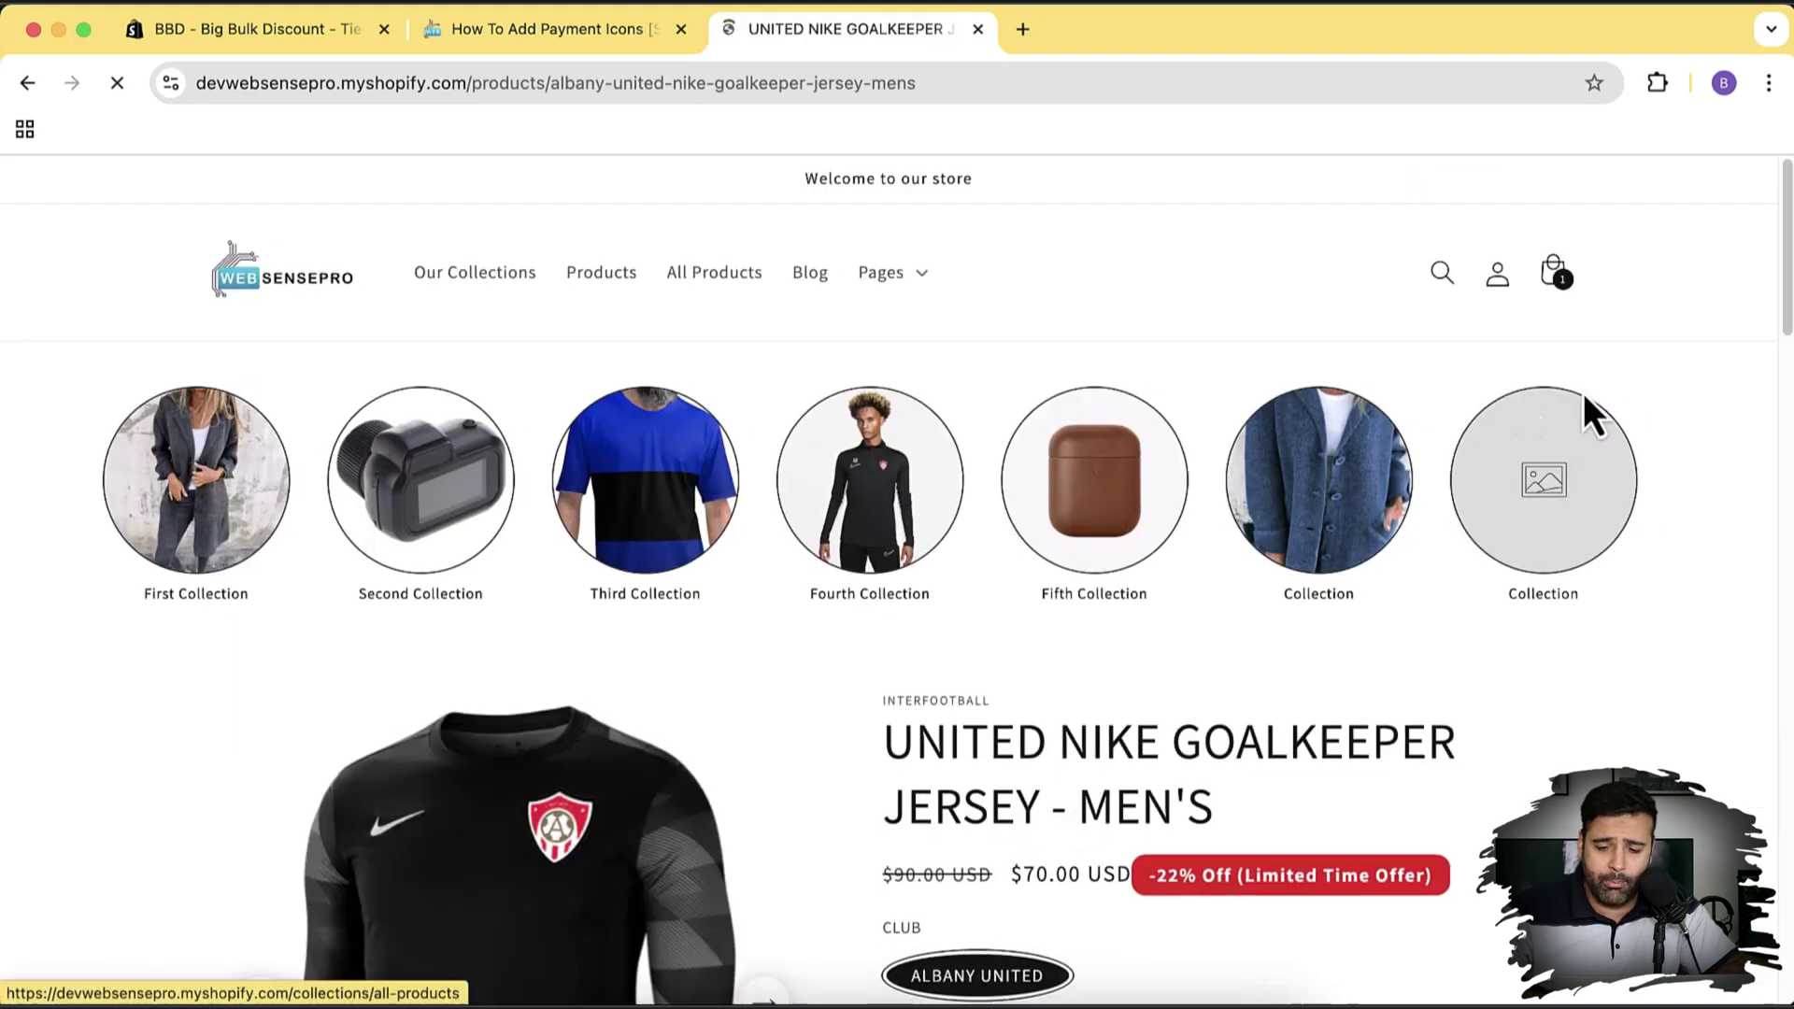
Scroll the jersey page to check the payment icons below Buy it now.
scroll(1673, 309, down, 7)
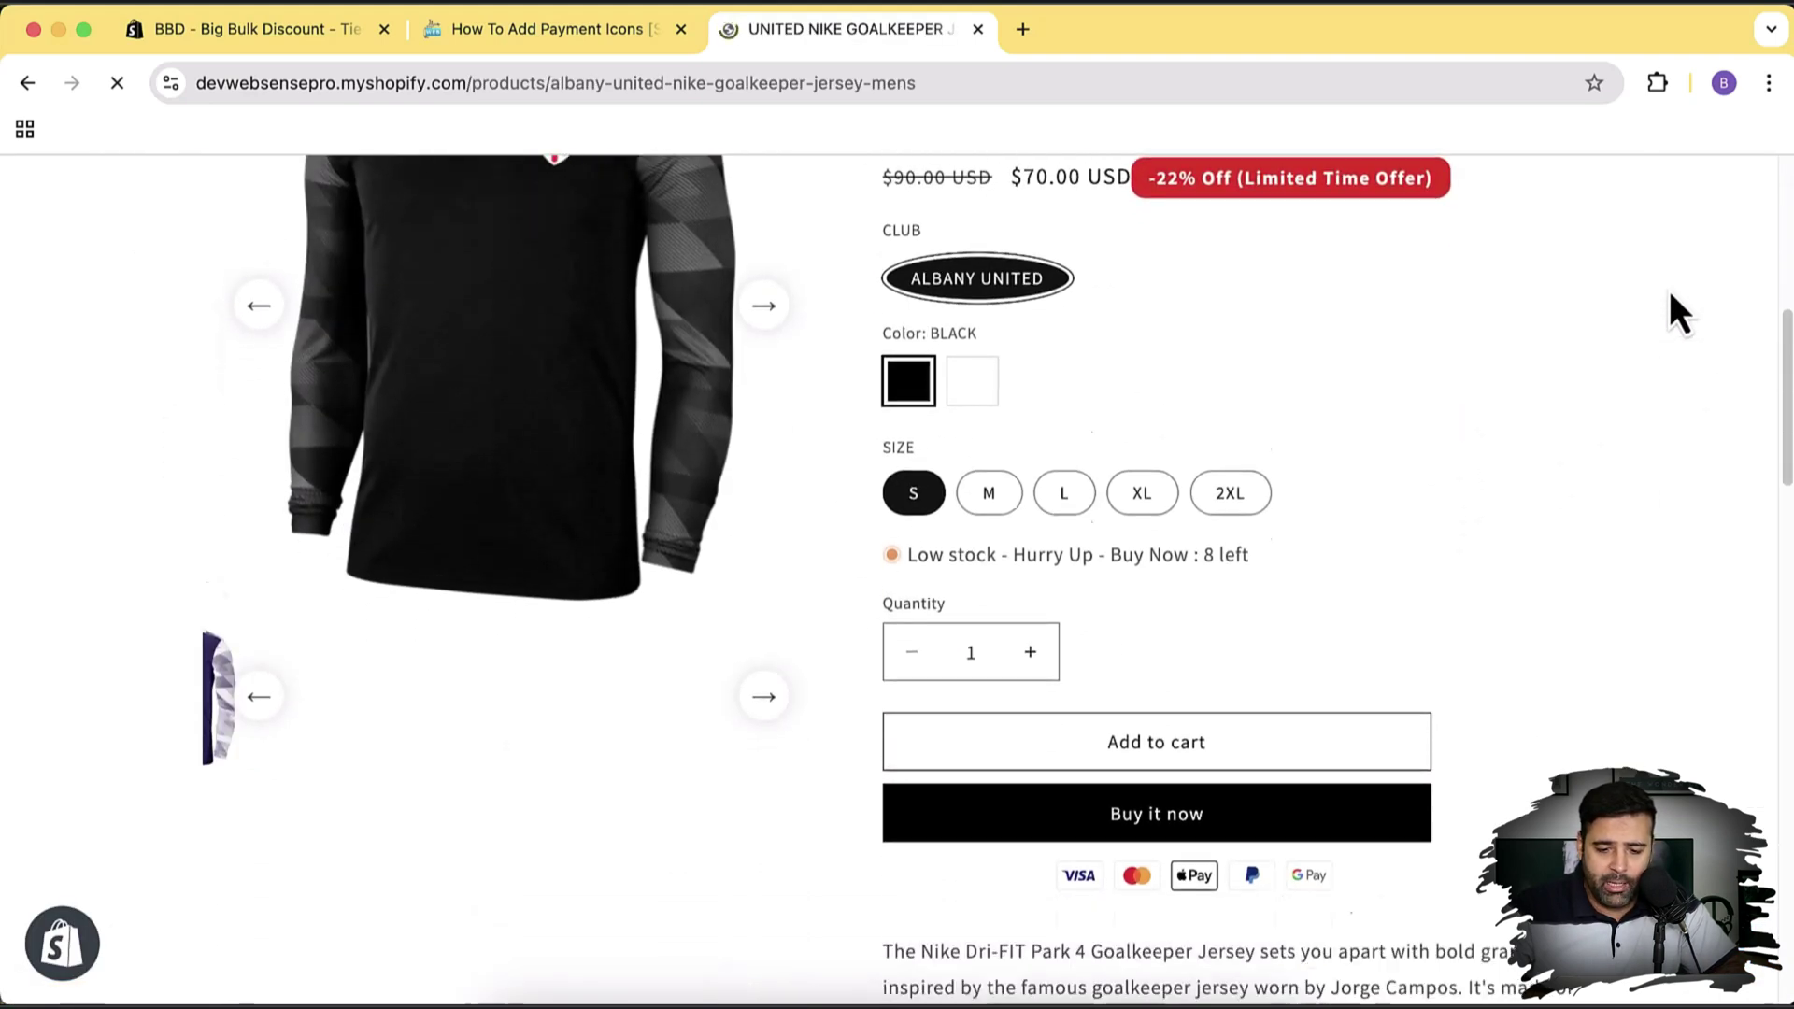
scroll(1673, 308, down, 4)
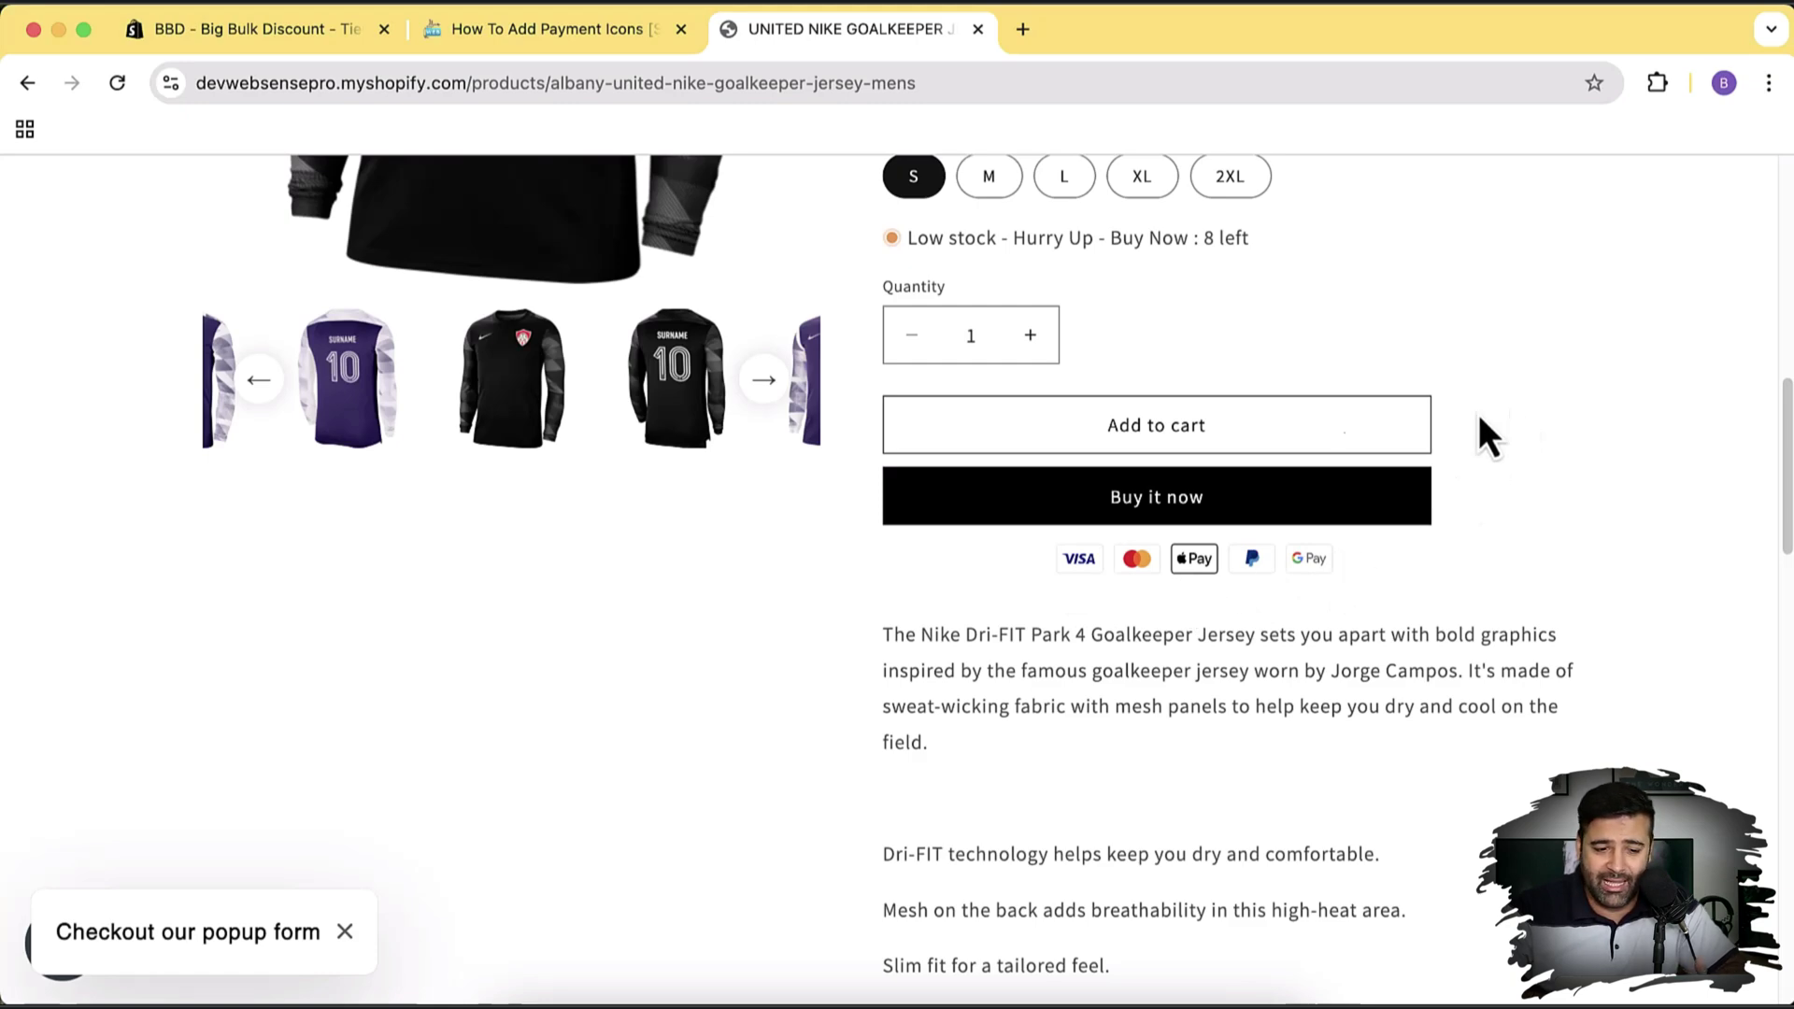
scroll(1393, 476, up, 10)
scroll(1392, 472, down, 2)
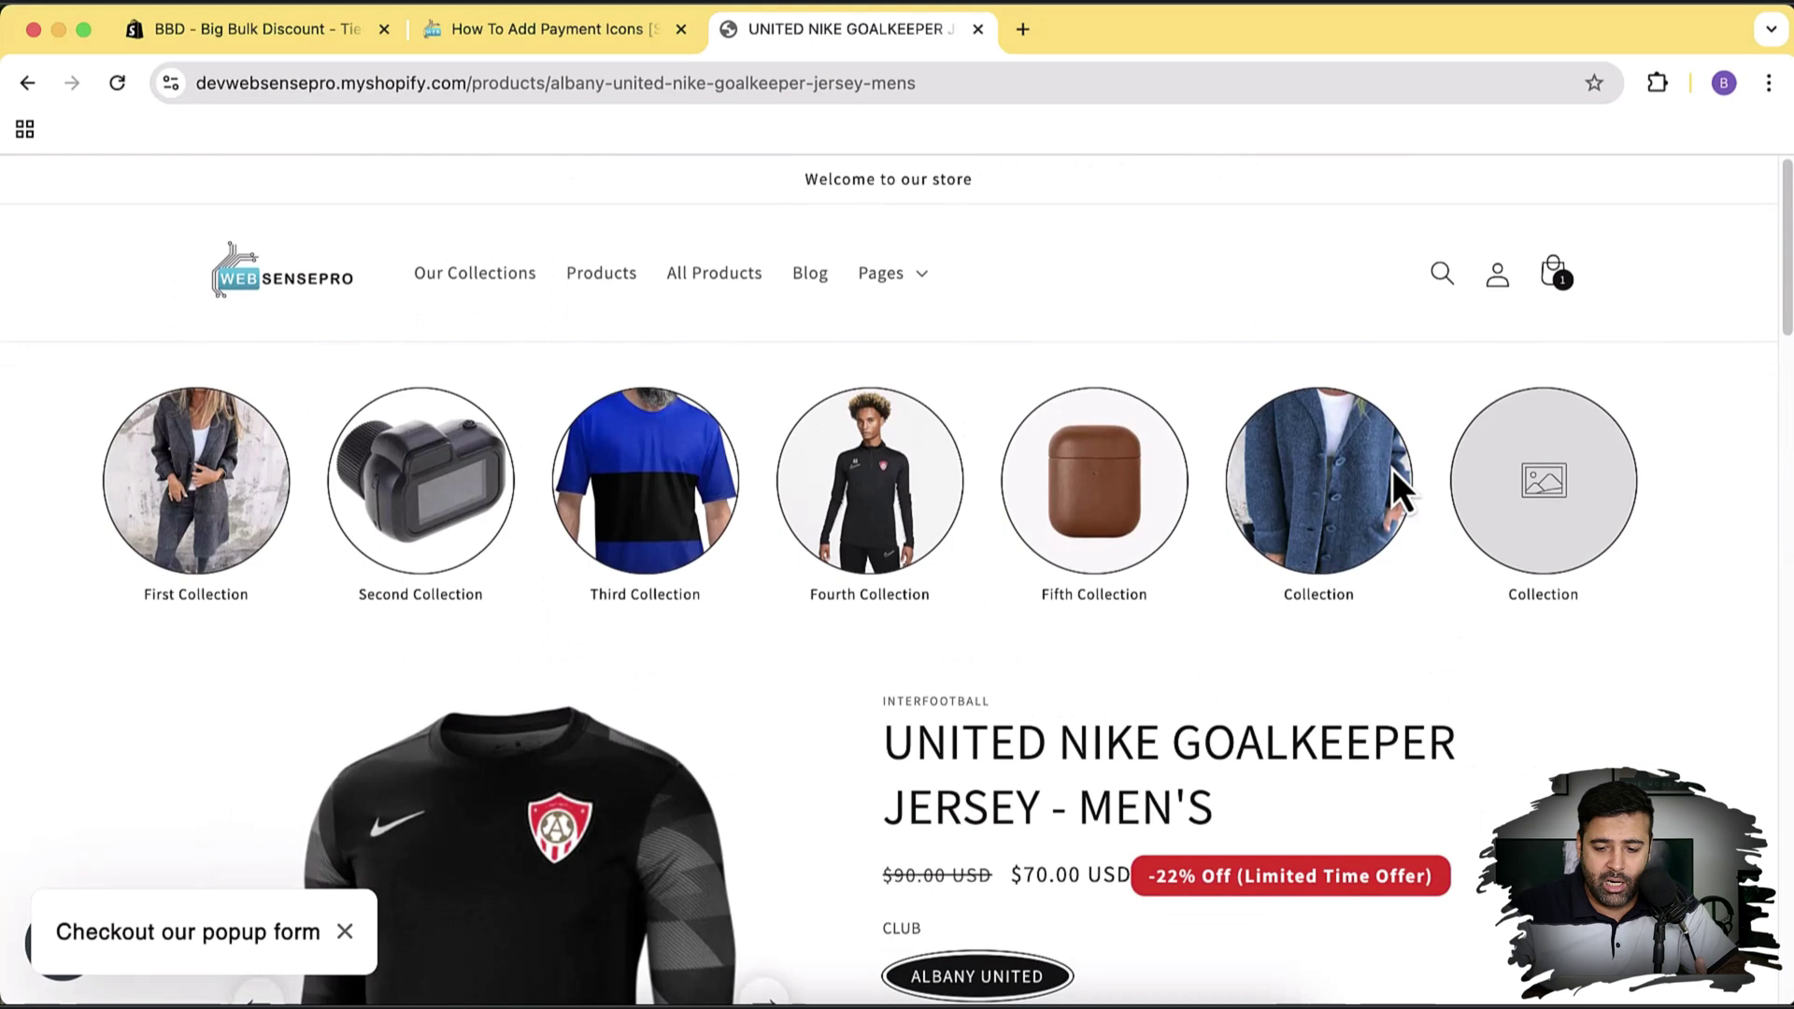
scroll(1393, 469, up, 1)
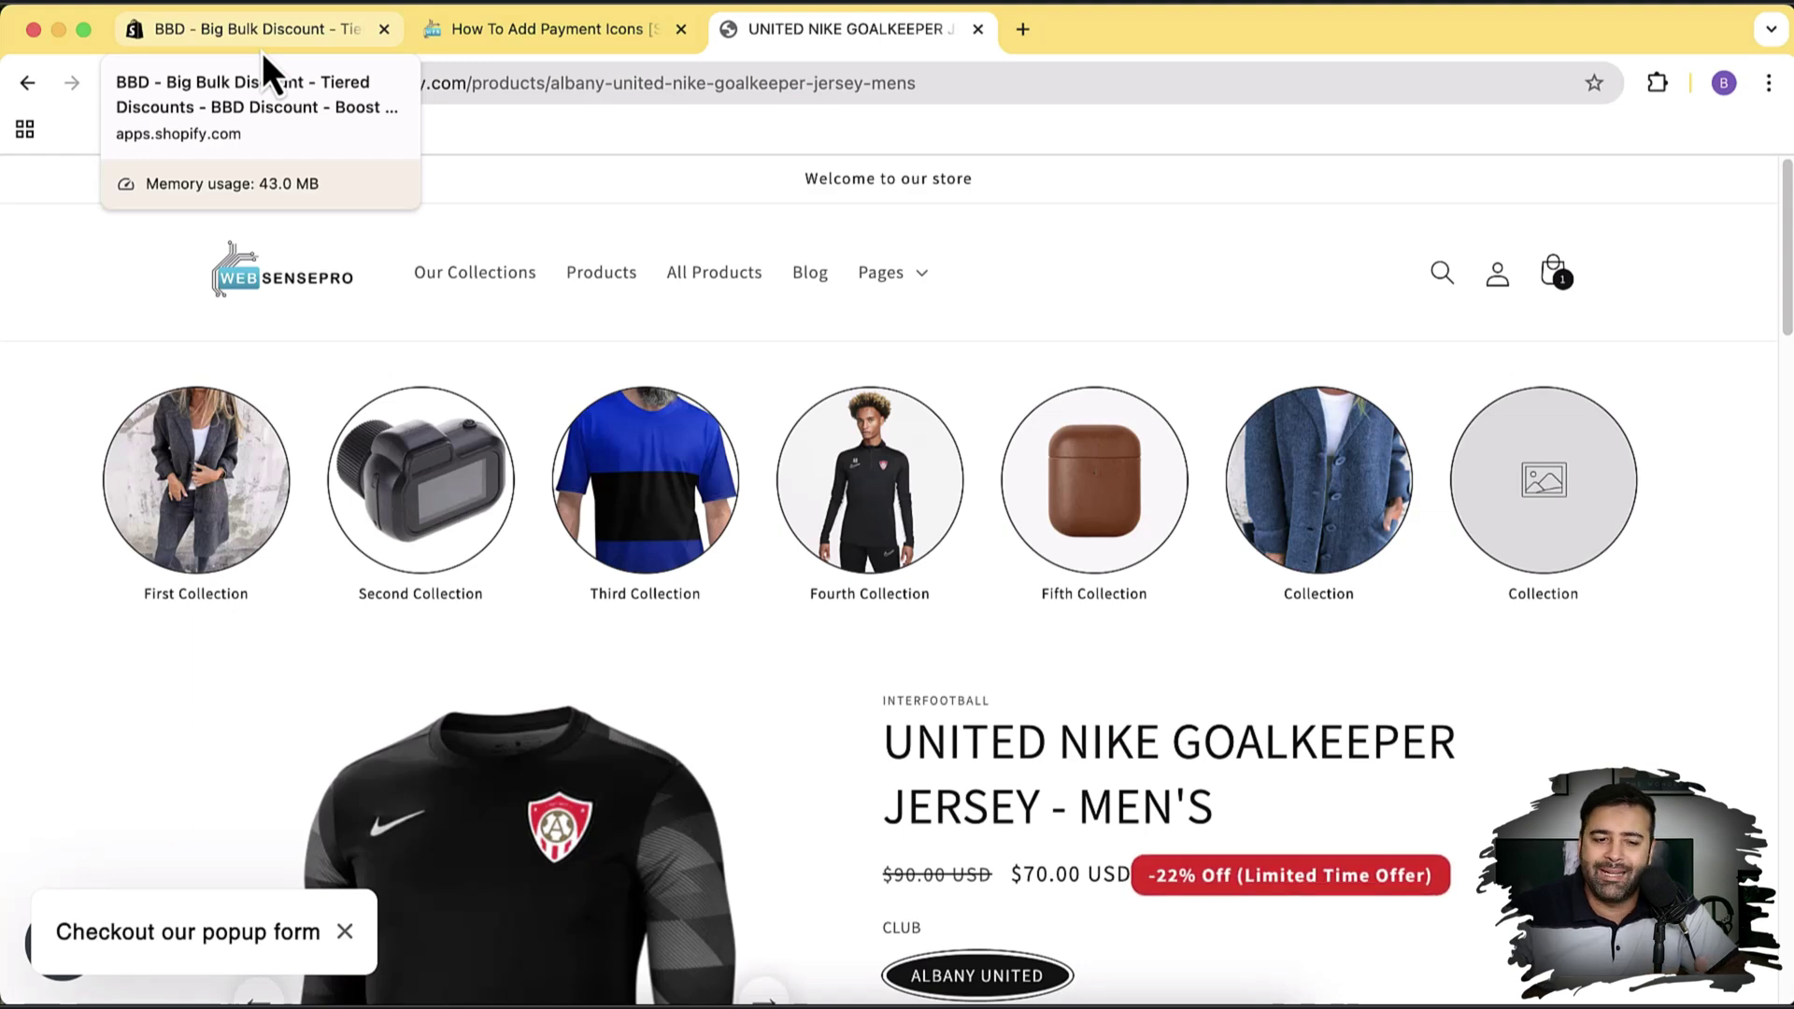
Switch to the BBD - Big Bulk Discount App Store listing tab.
click(262, 53)
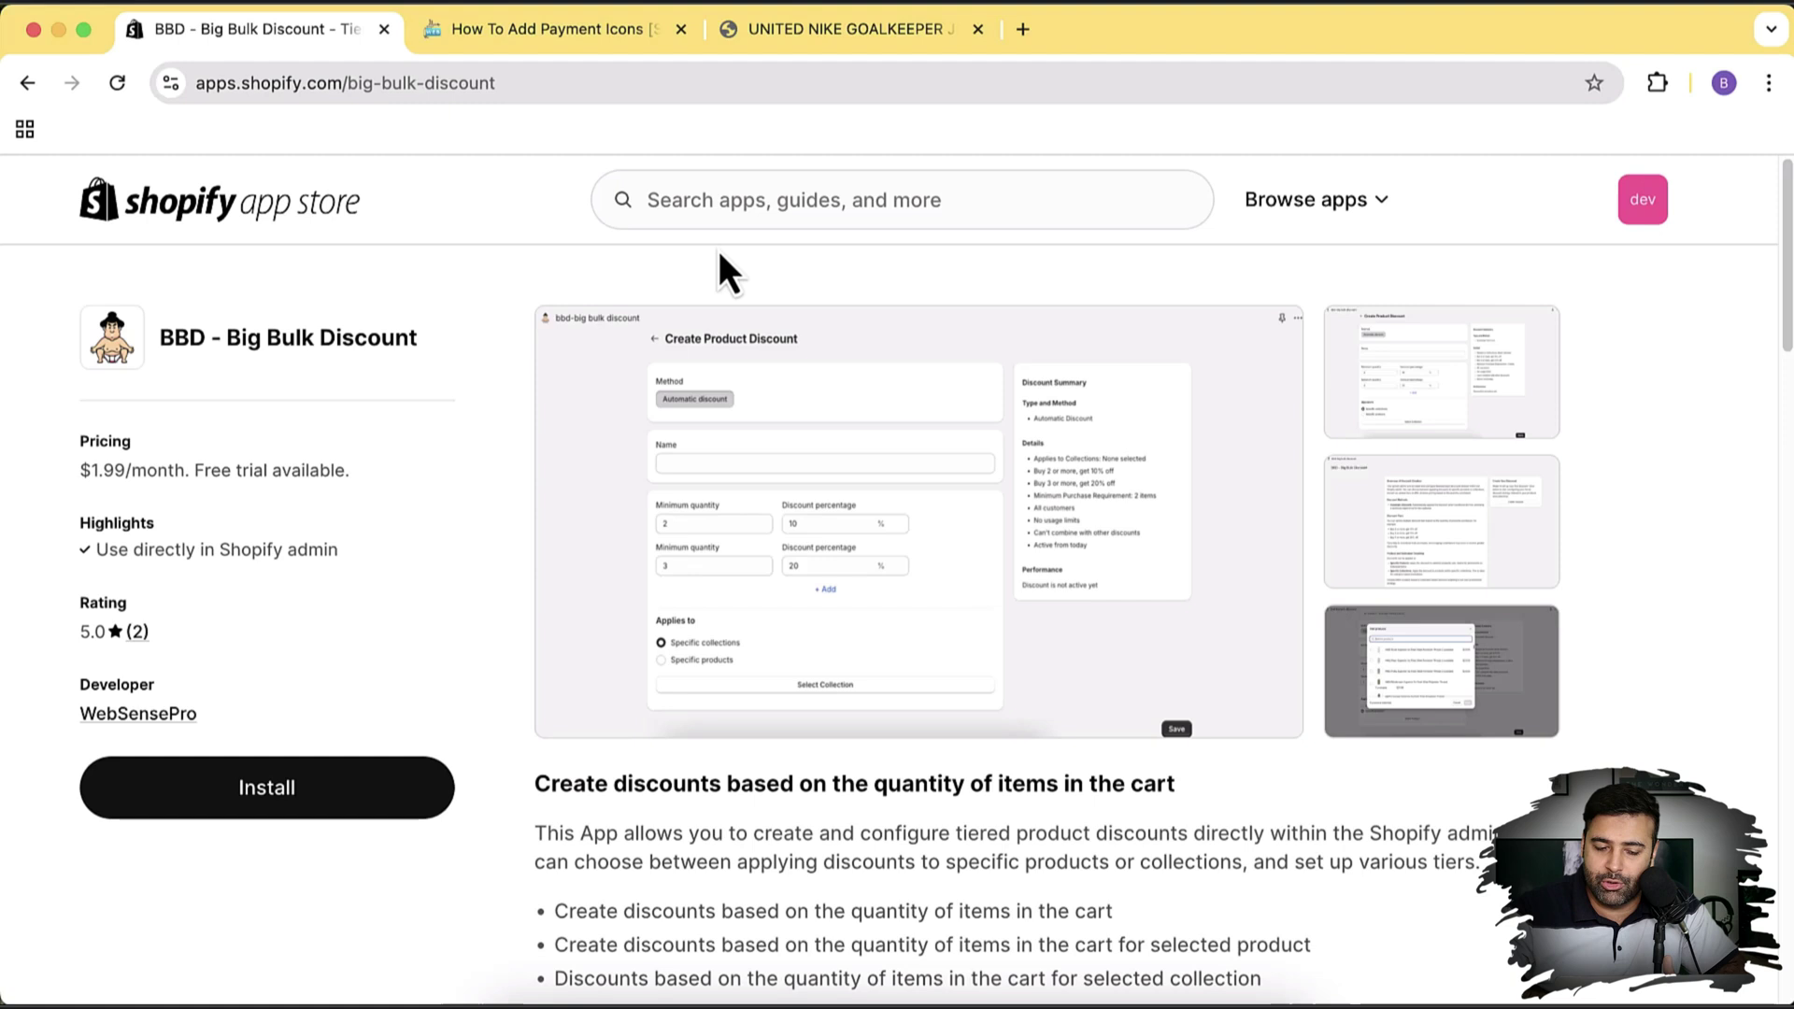
Open the store admin in a new tab using the copied store domain plus 'admin'.
click(843, 33)
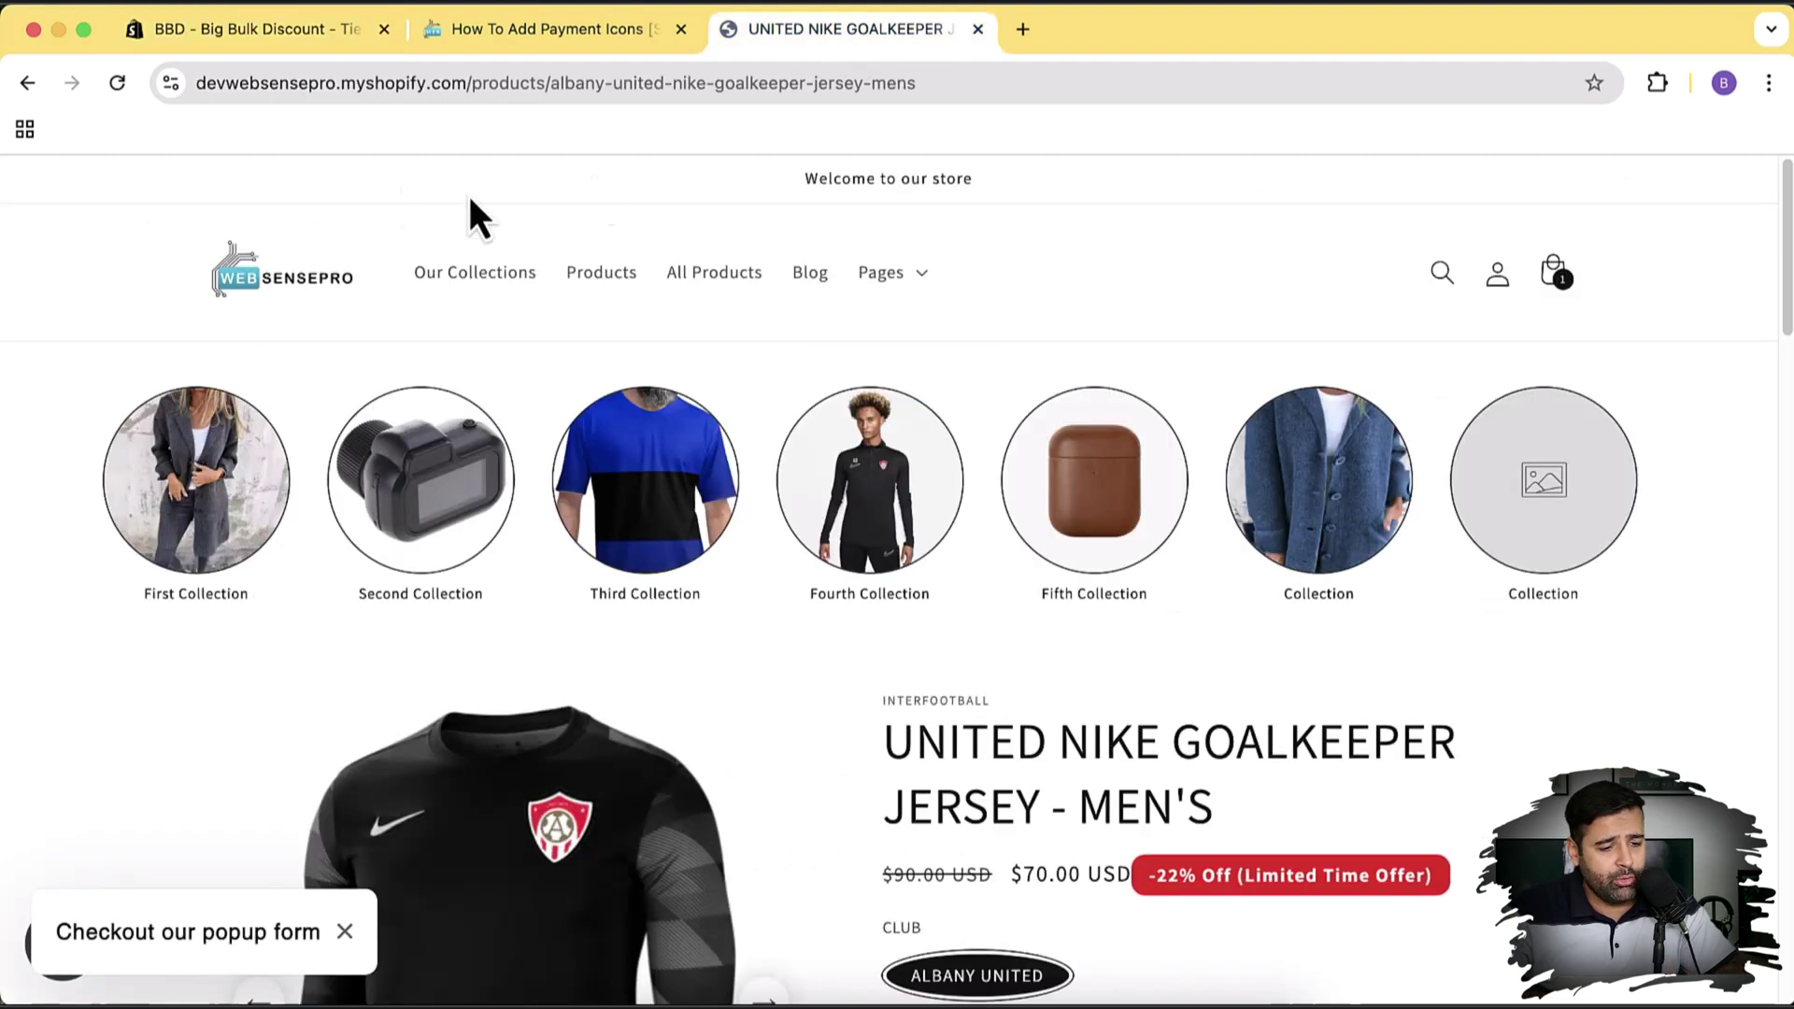
drag(475, 82, 204, 83)
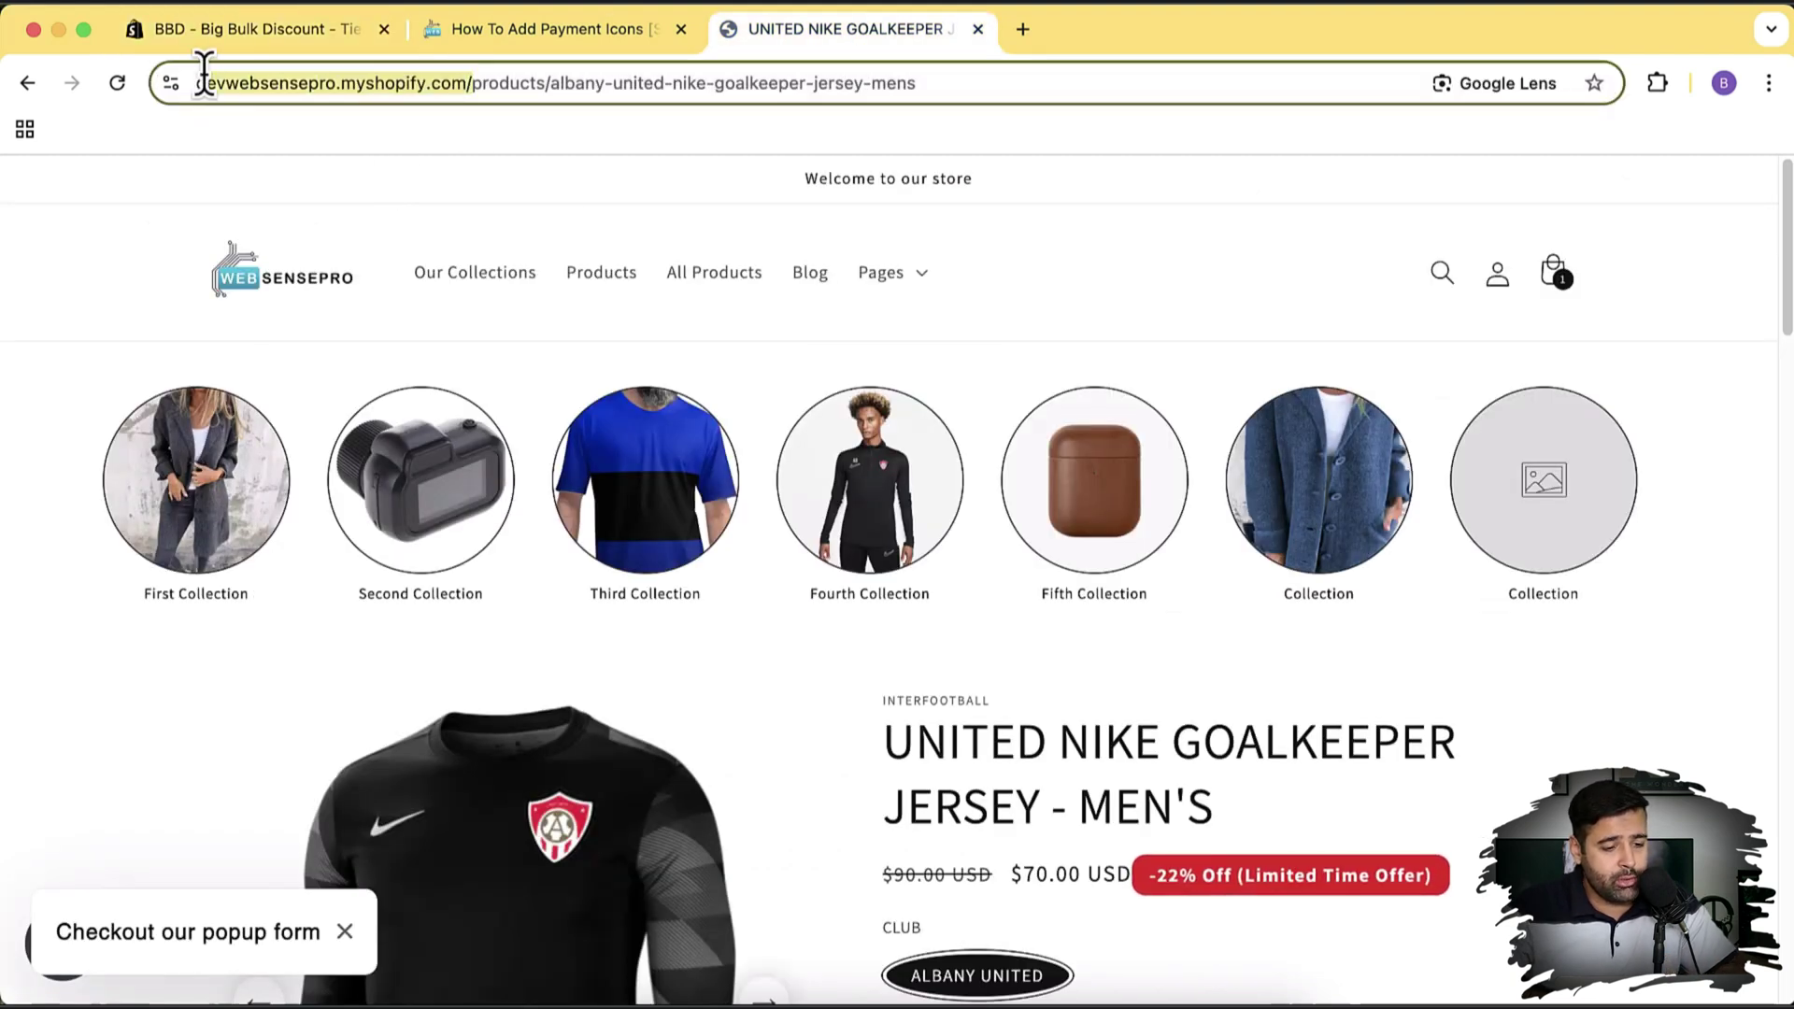
key(super+c)
key(super+t)
key(super+v)
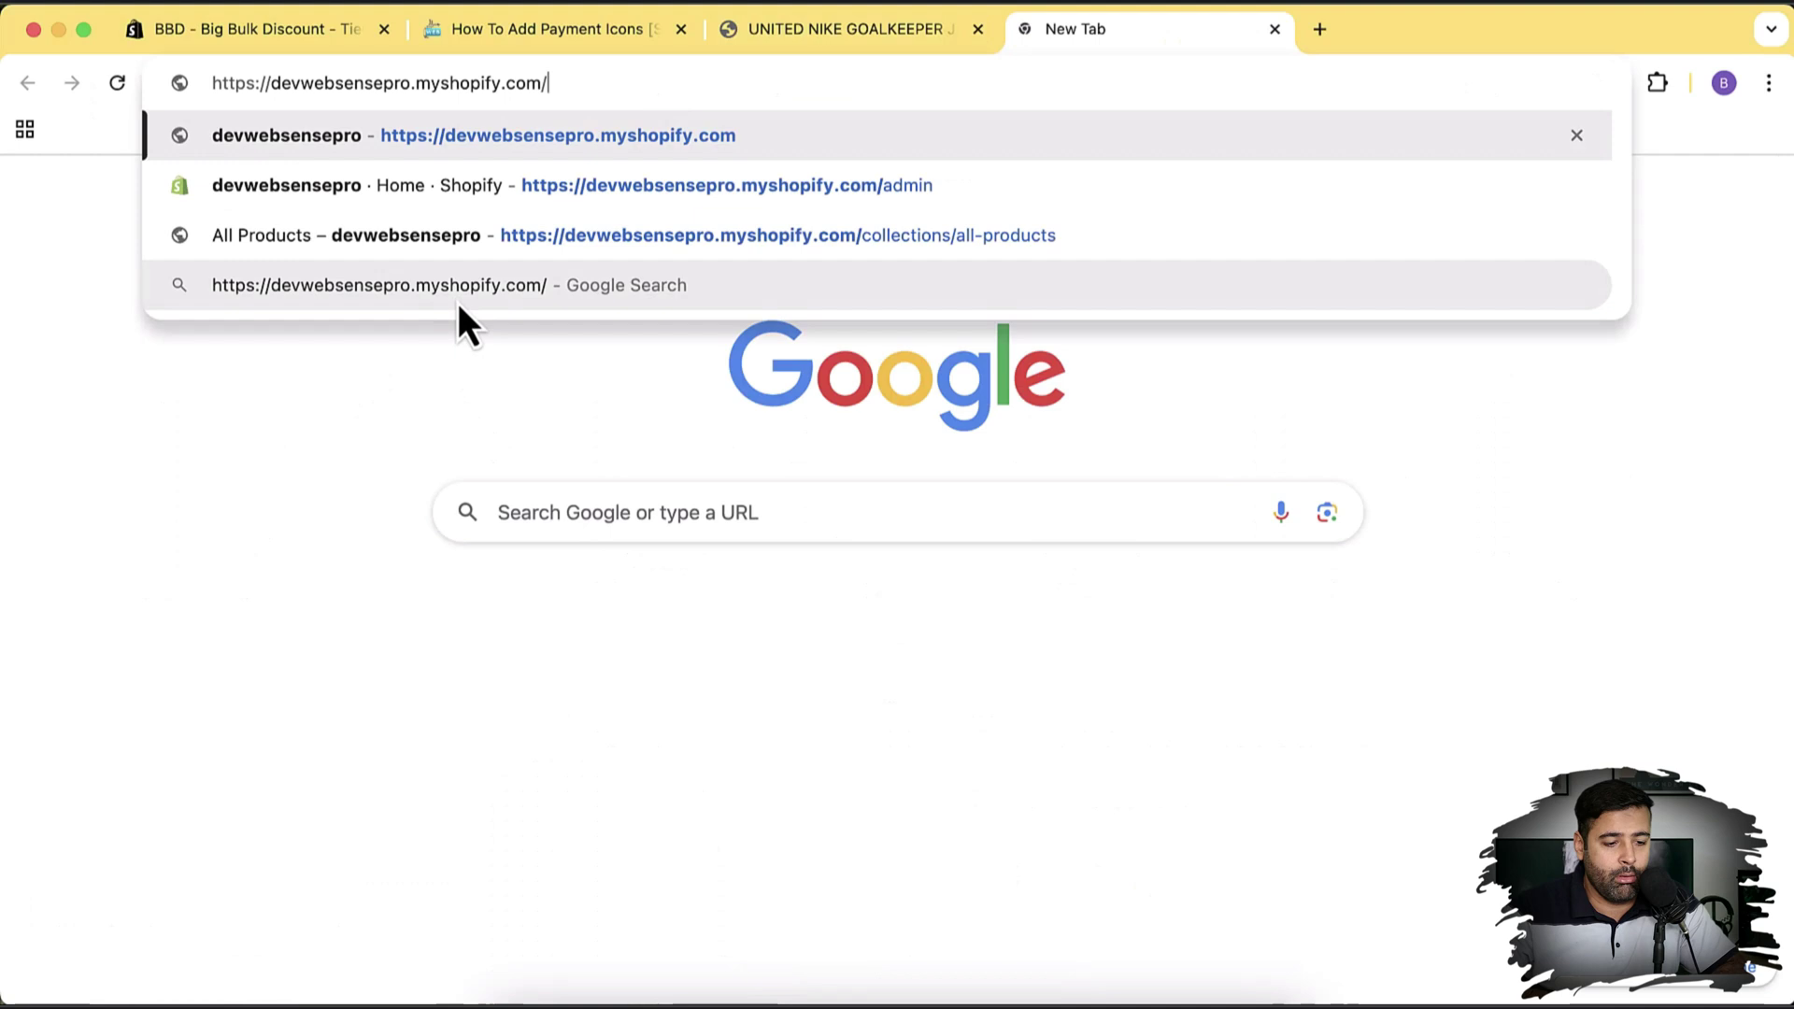
text(admin)
key(Return)
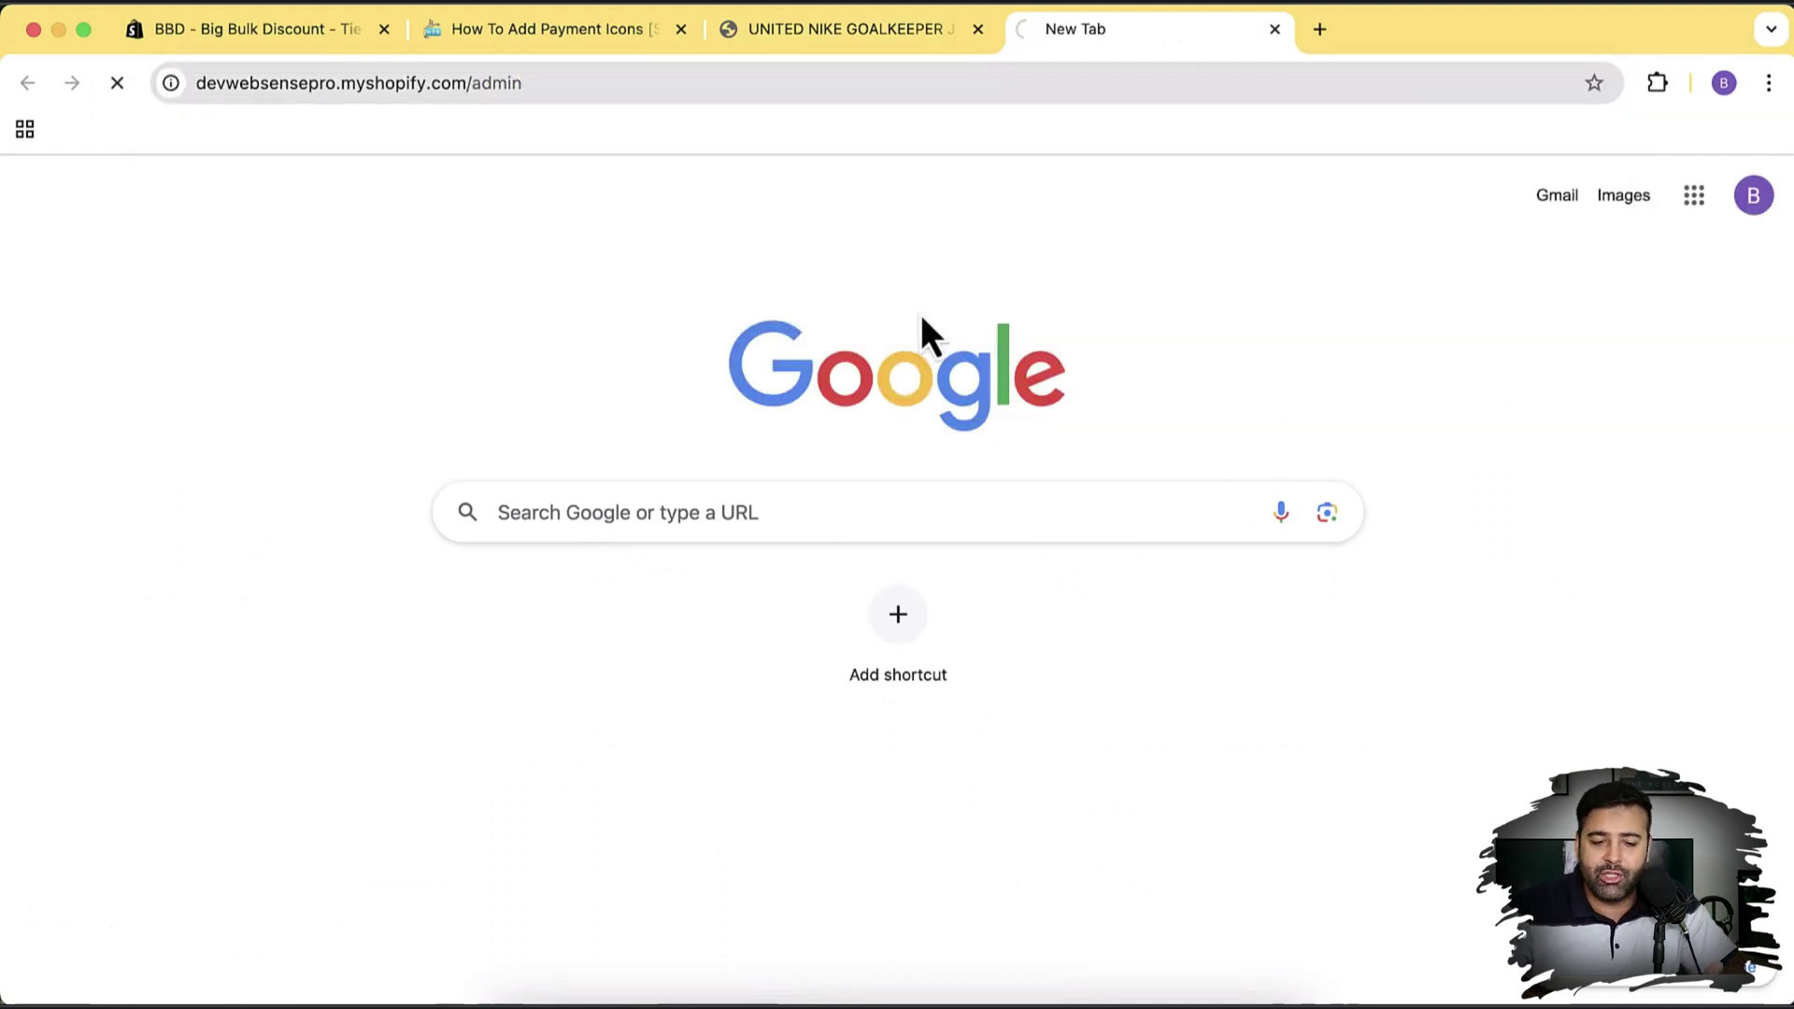
Look over the jersey page again, then scroll the admin Home dashboard.
click(875, 45)
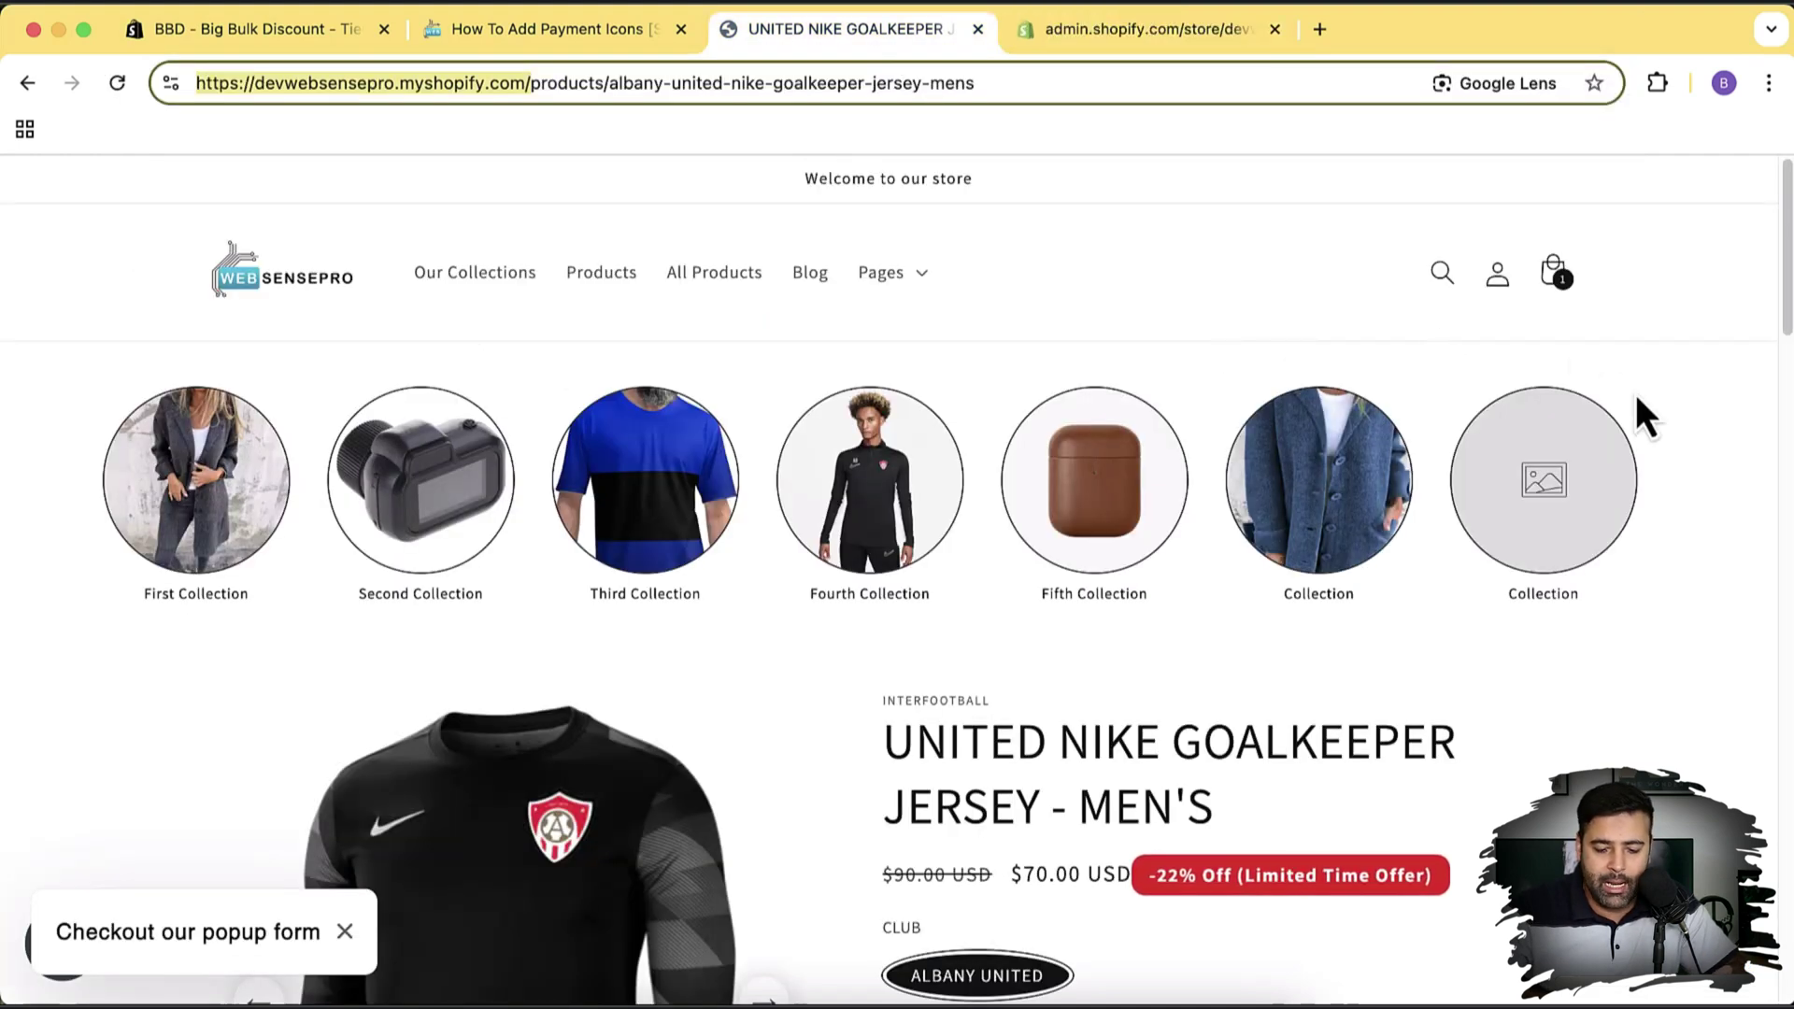
scroll(1637, 399, down, 10)
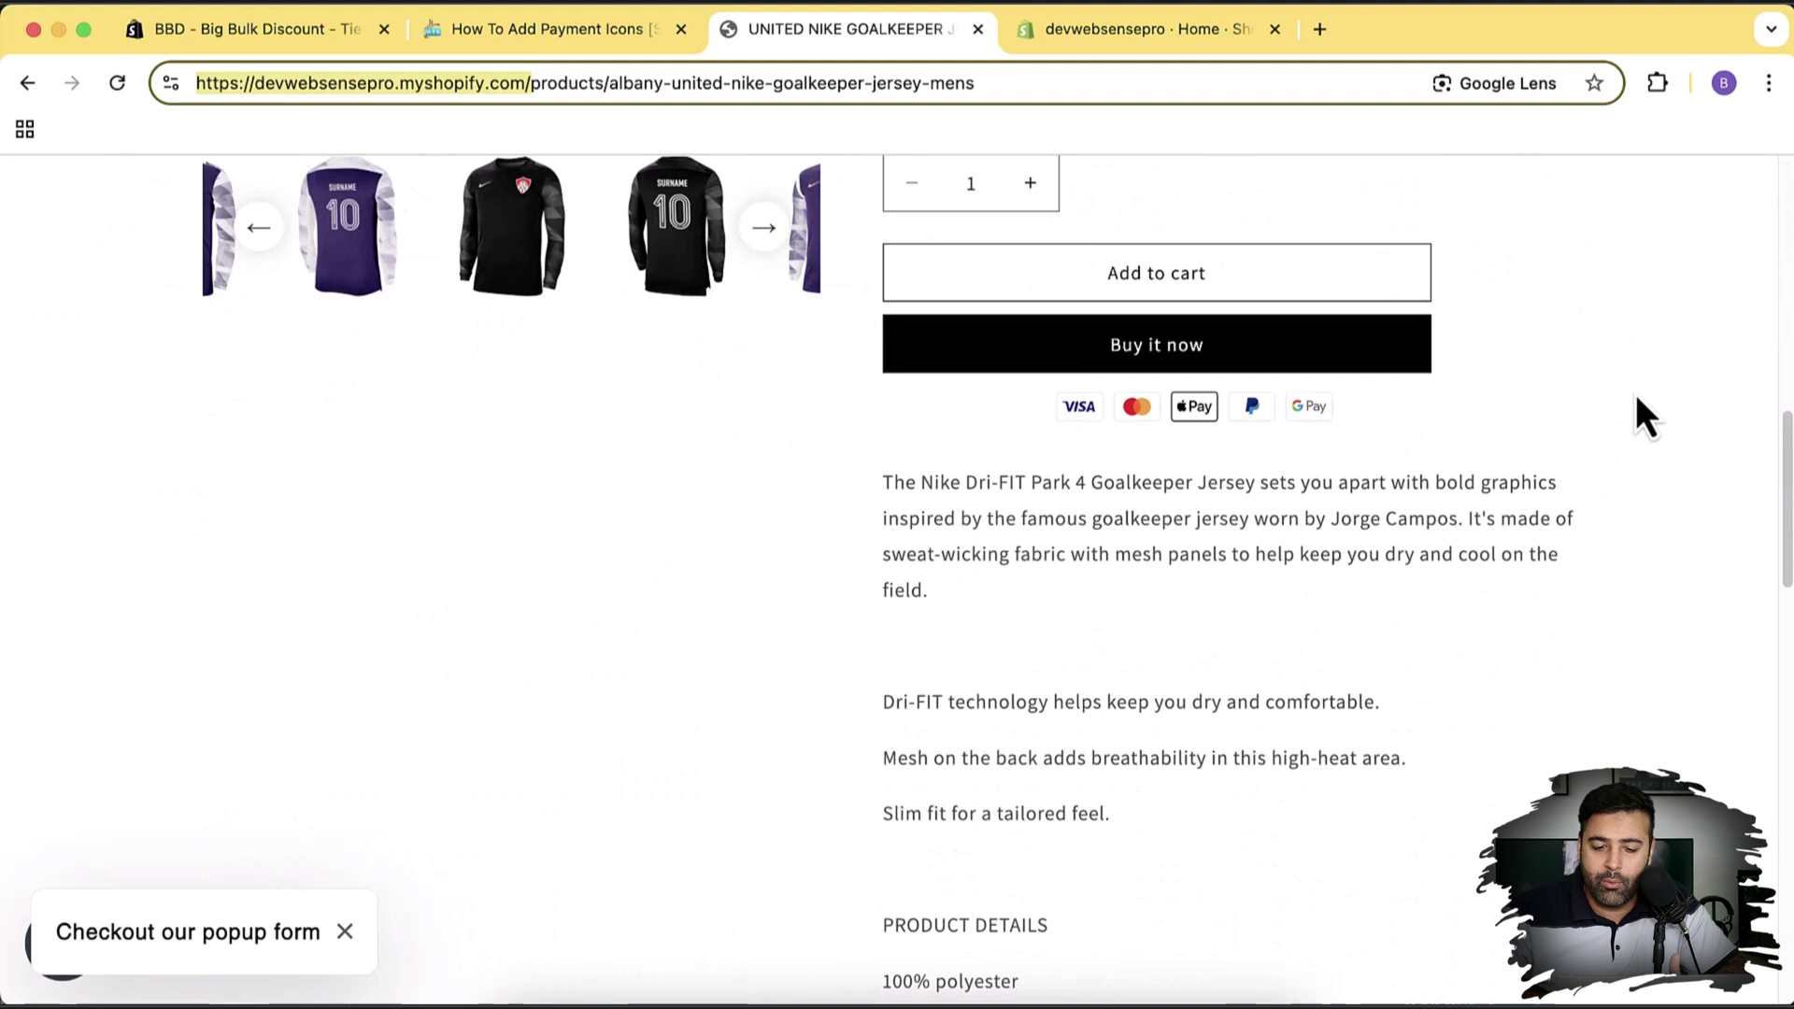
scroll(1635, 395, down, 2)
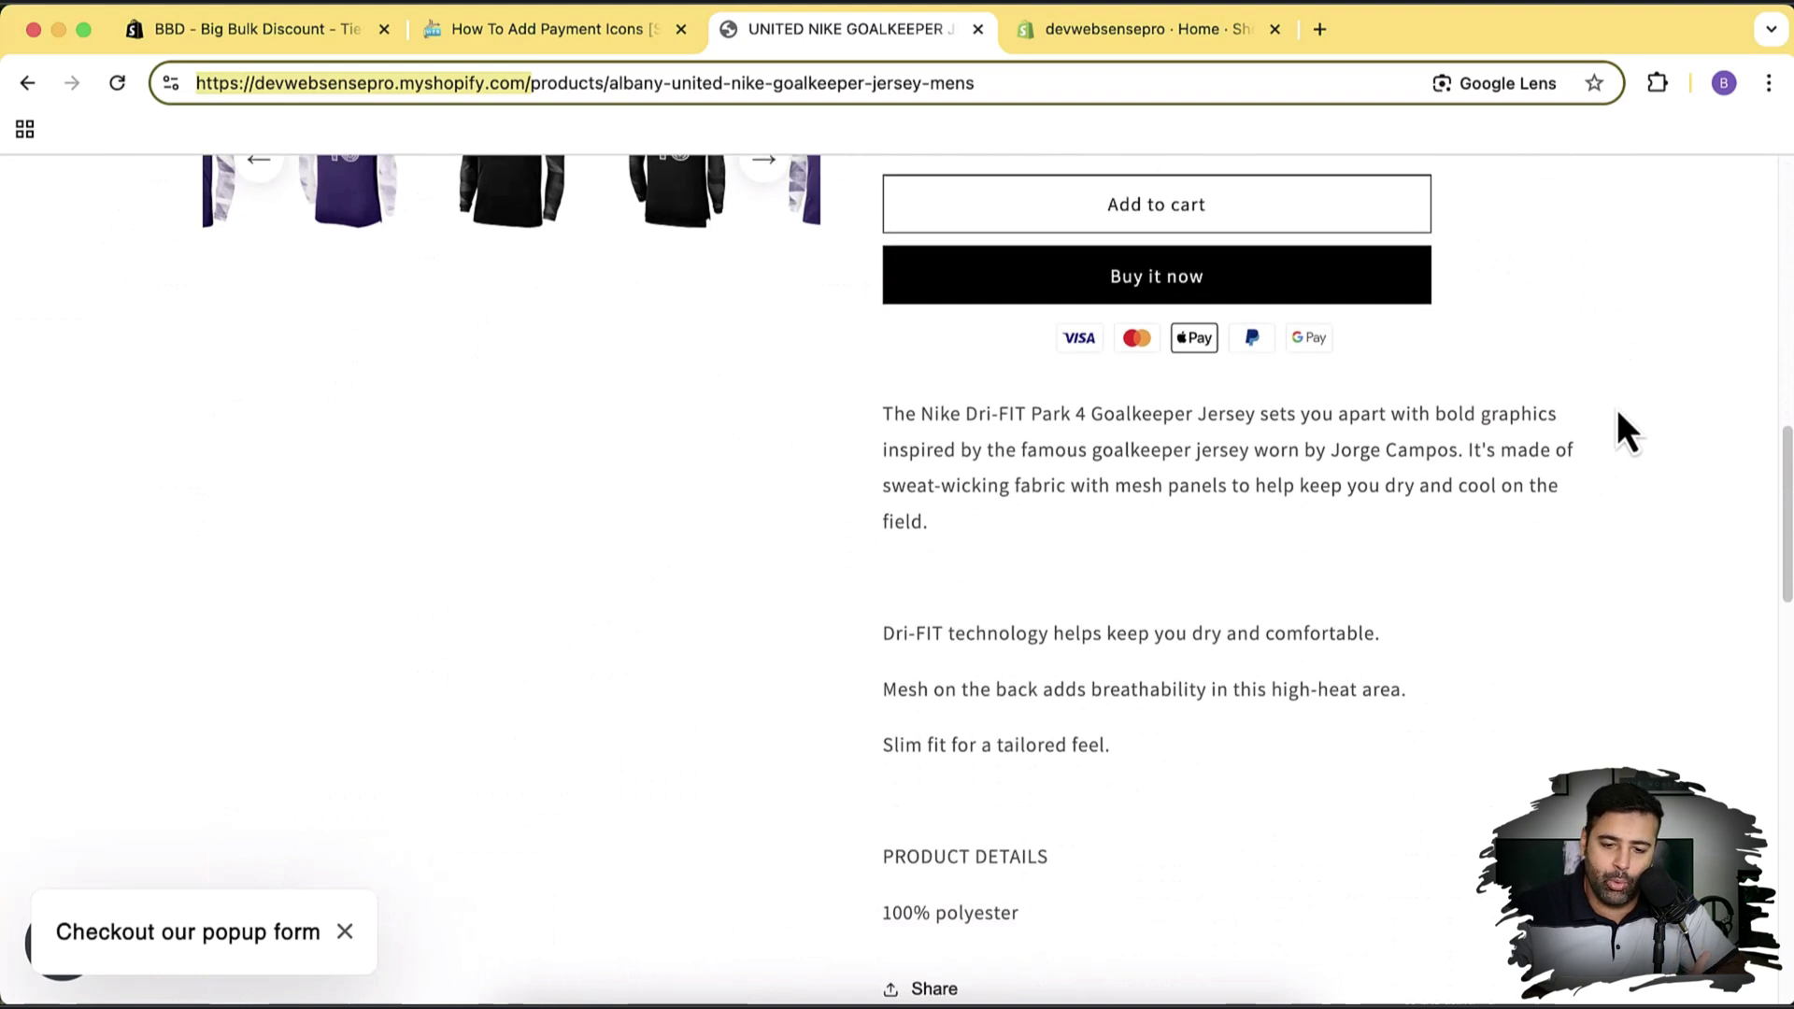
click(1095, 50)
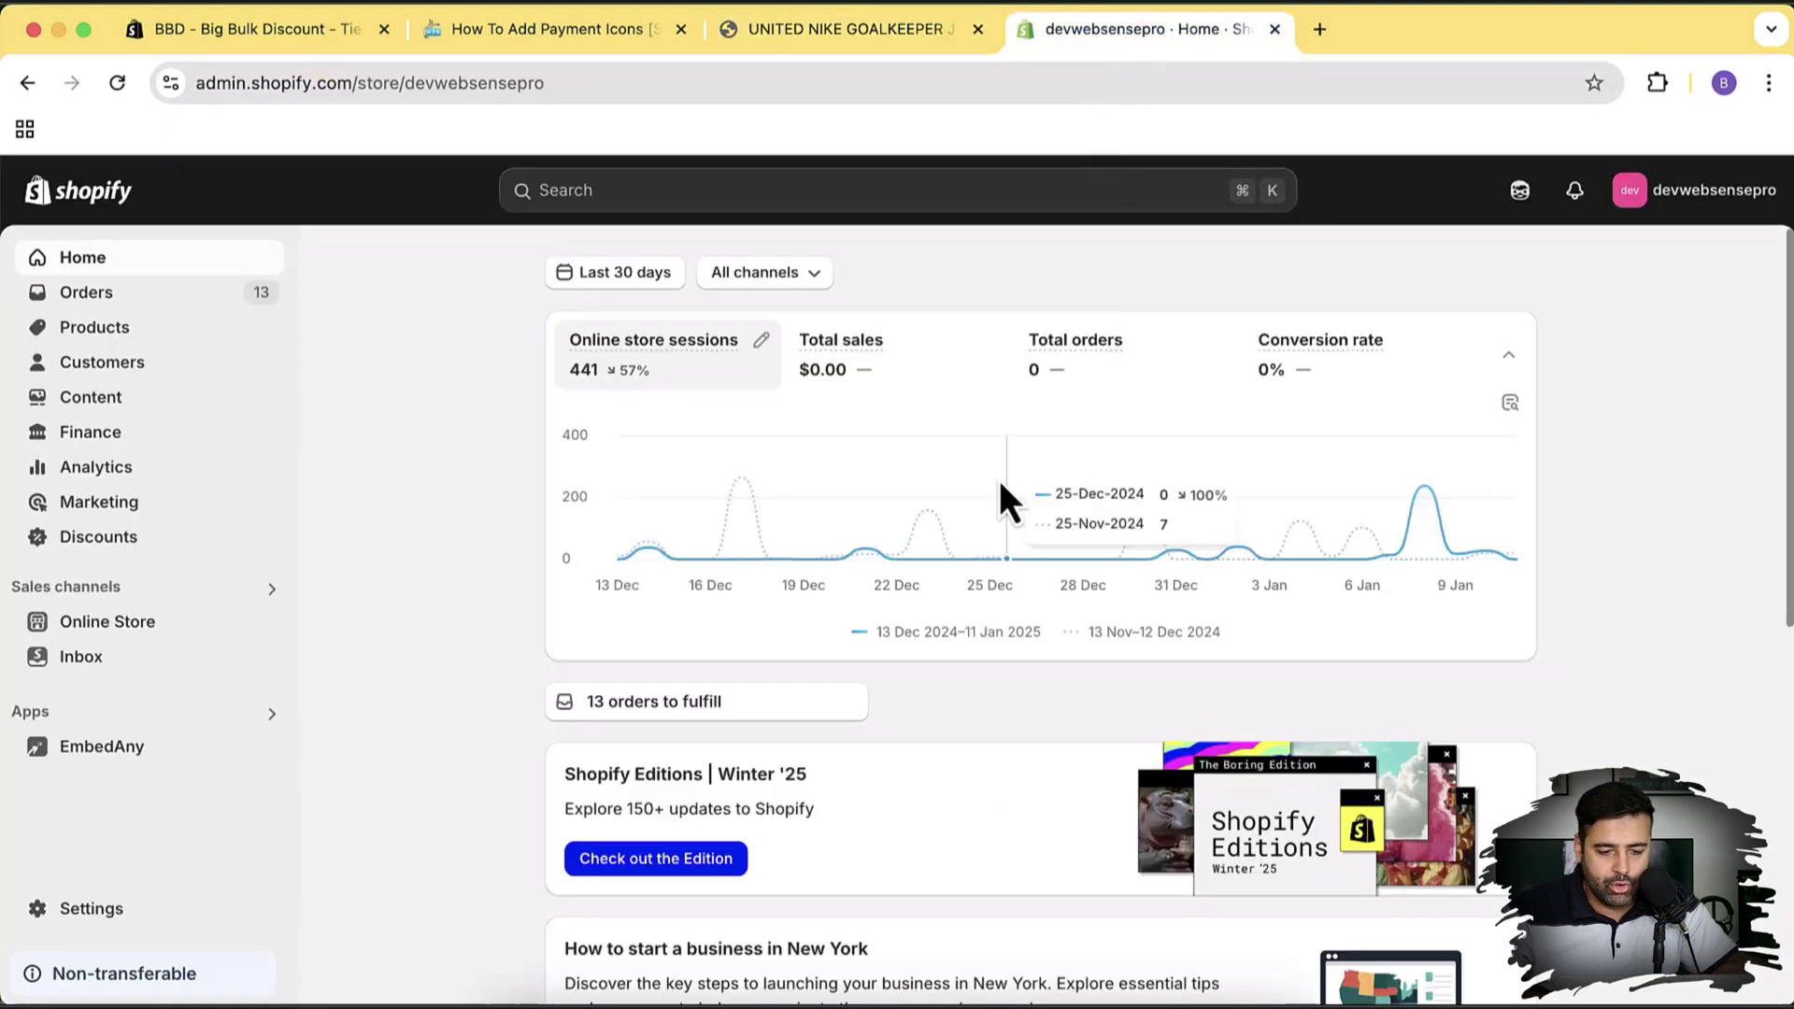
scroll(1215, 552, down, 5)
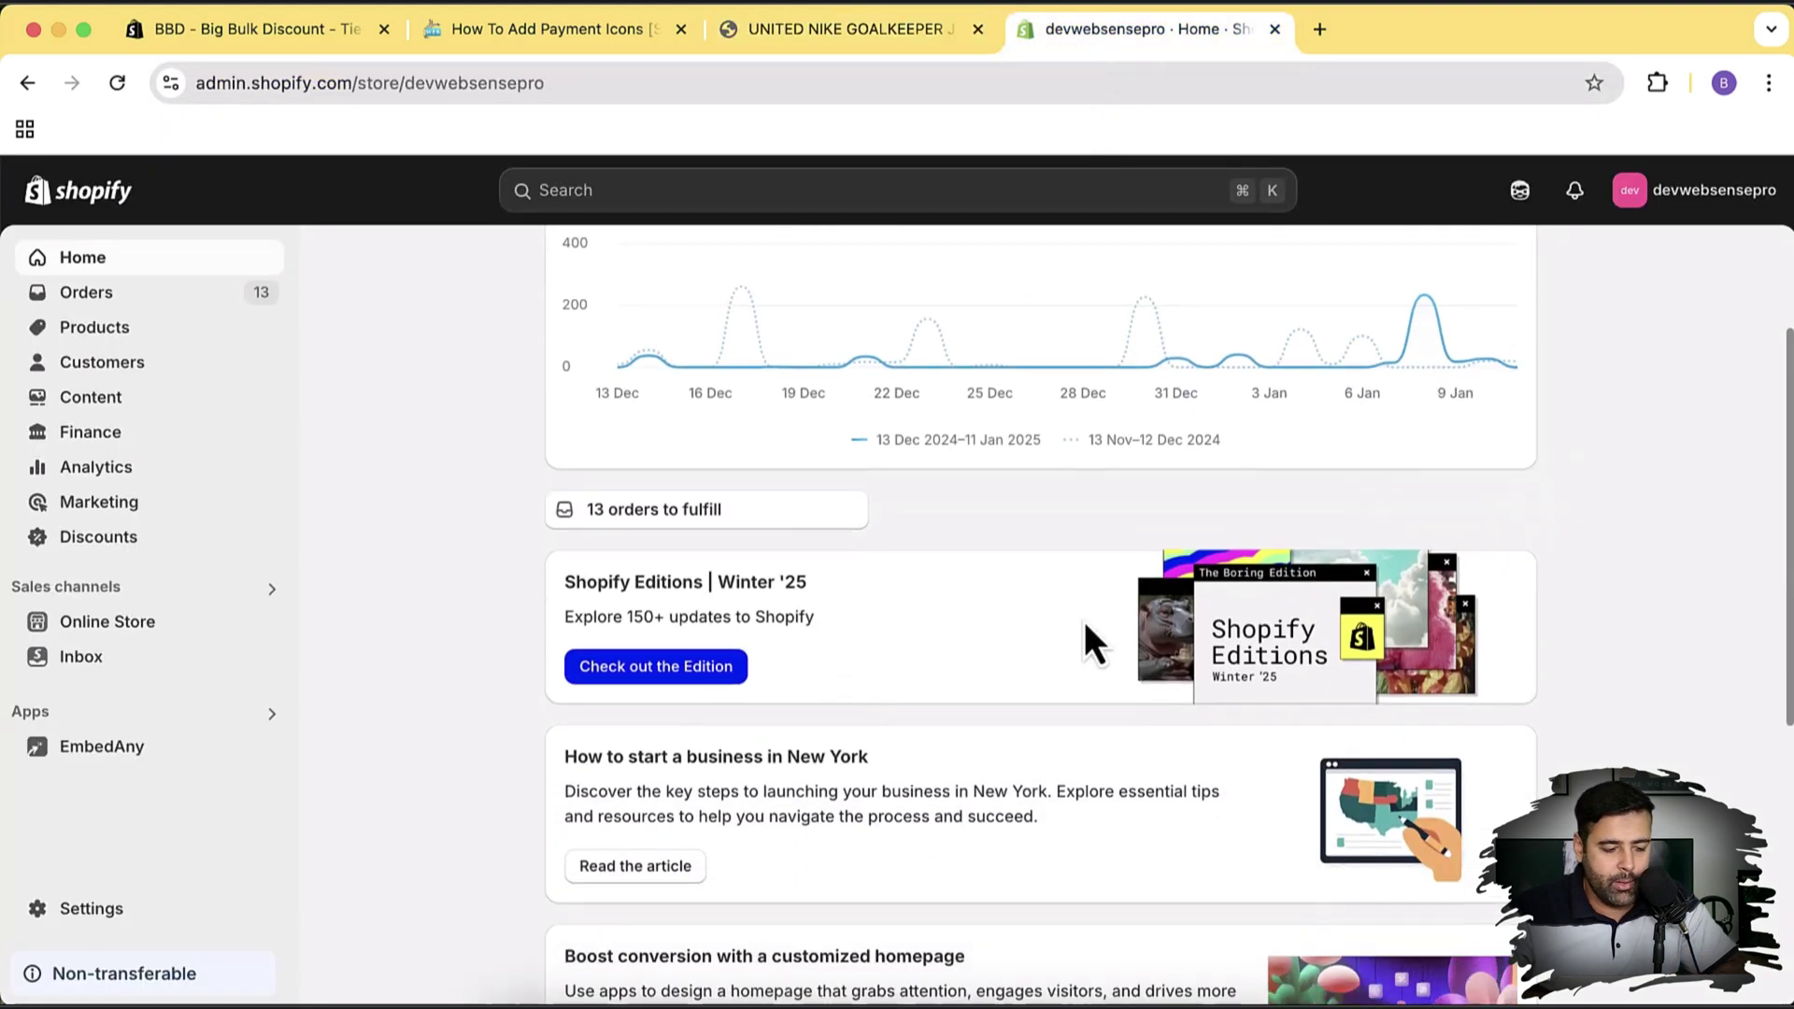
Publish the new Dawn 15.2.0 theme from the Theme library, replacing Dawn - All.
click(188, 630)
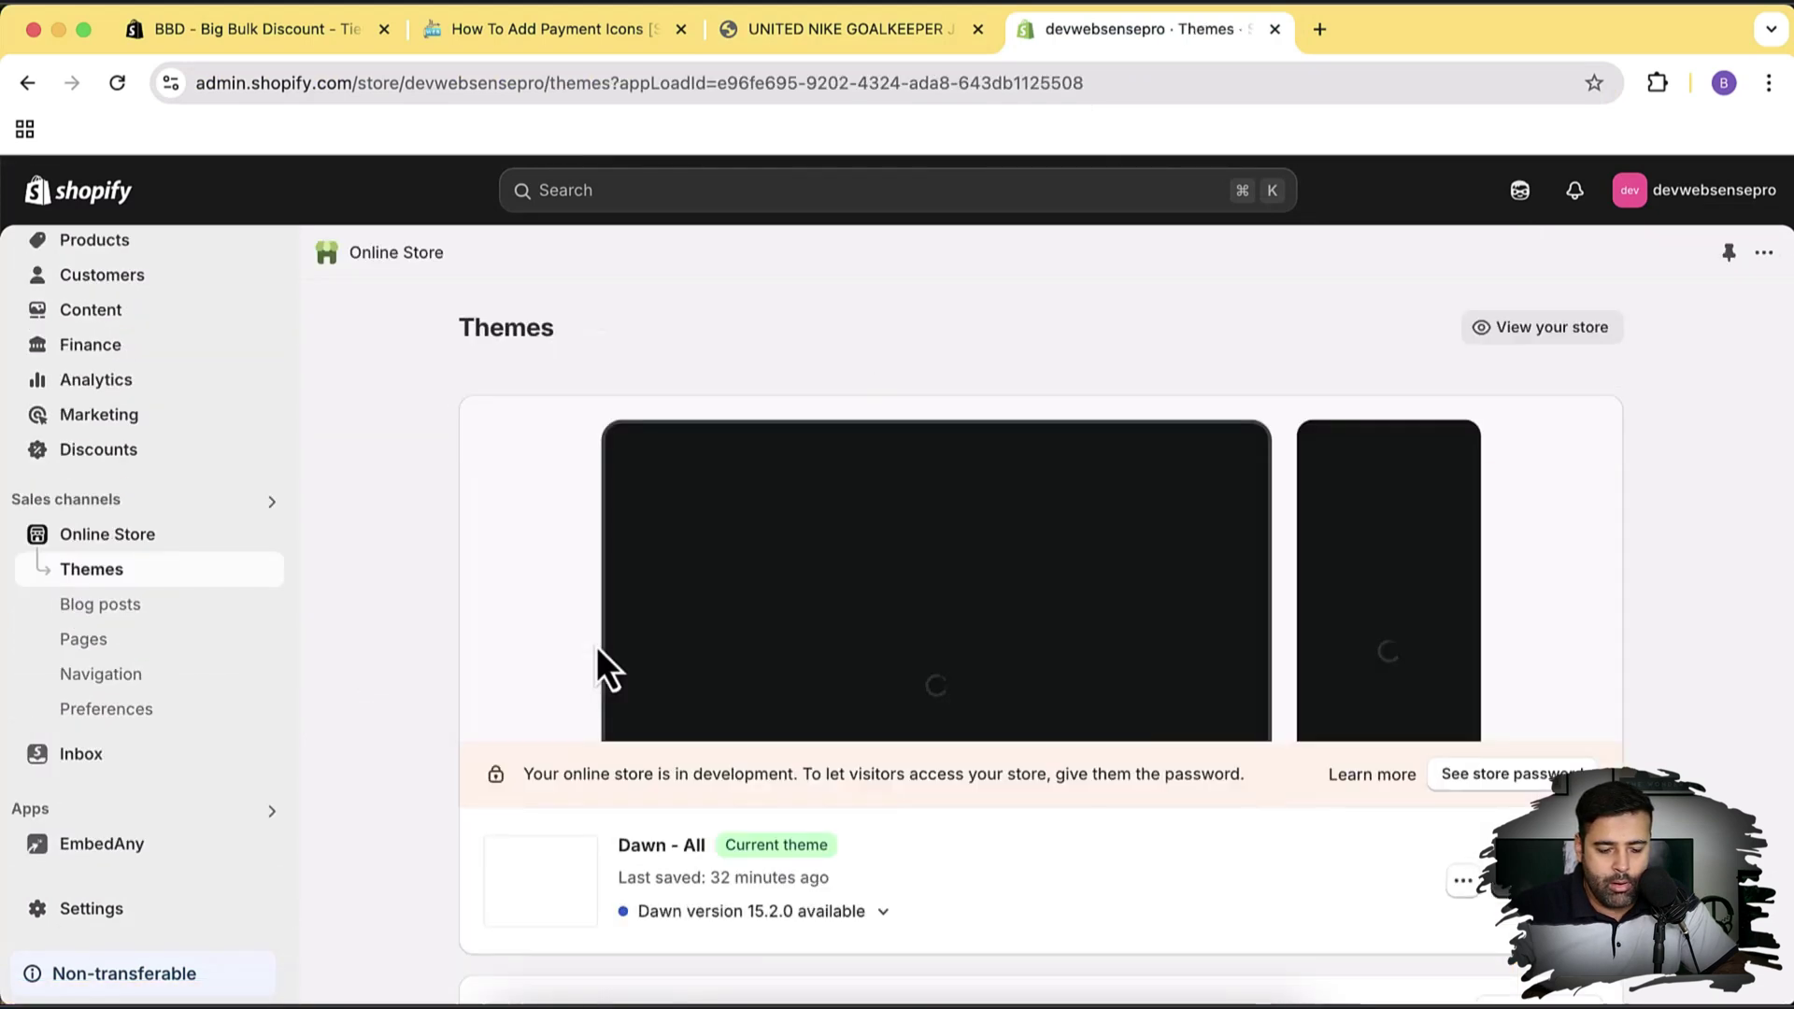
scroll(1717, 372, down, 15)
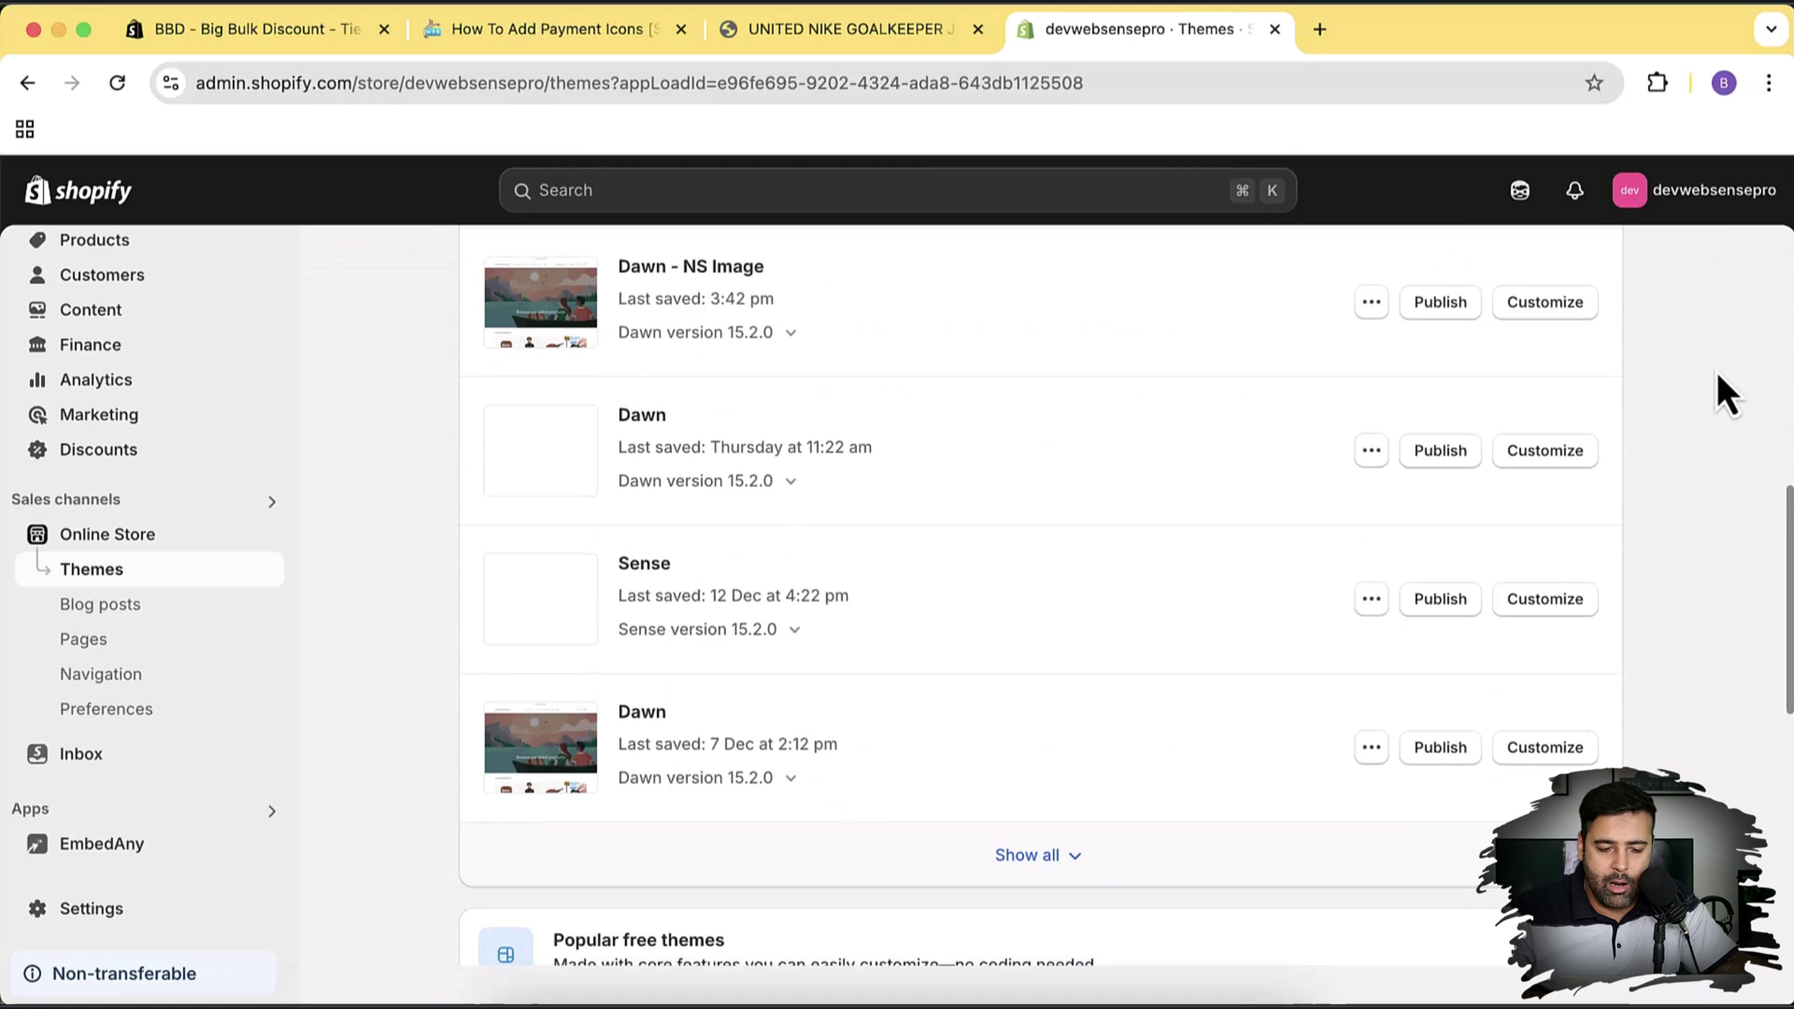
scroll(1717, 372, down, 1)
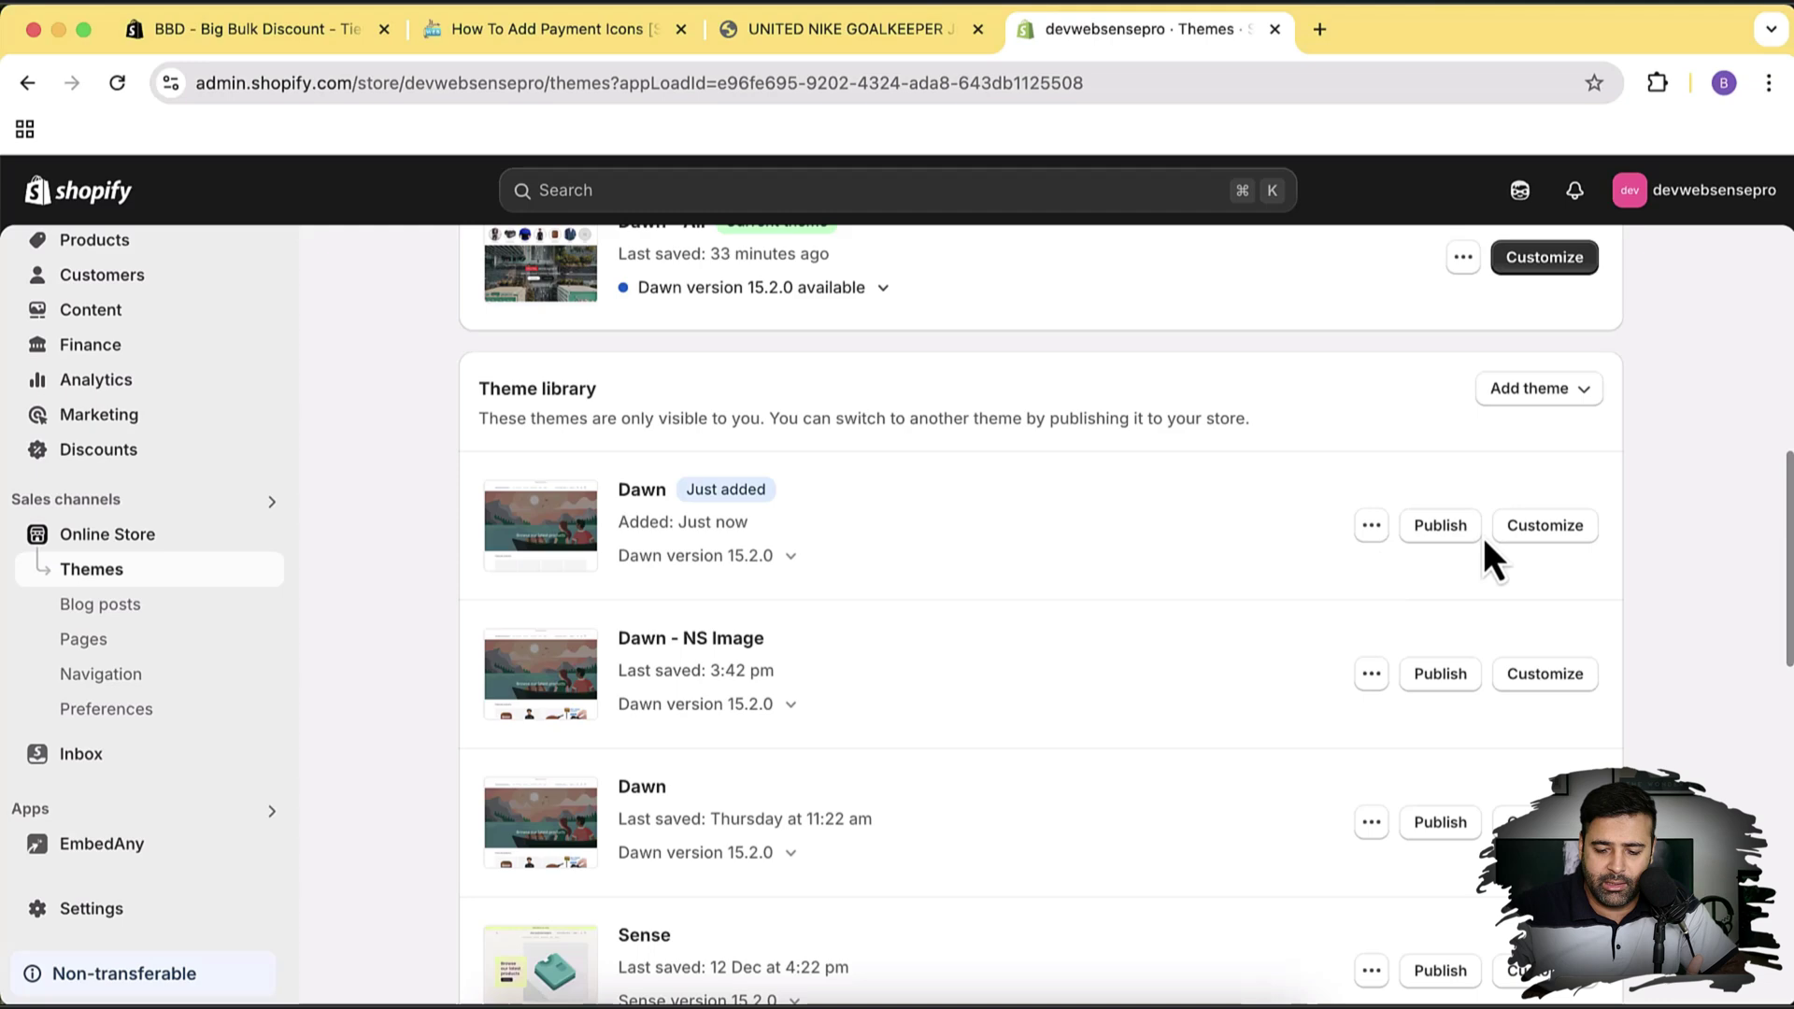
click(1444, 528)
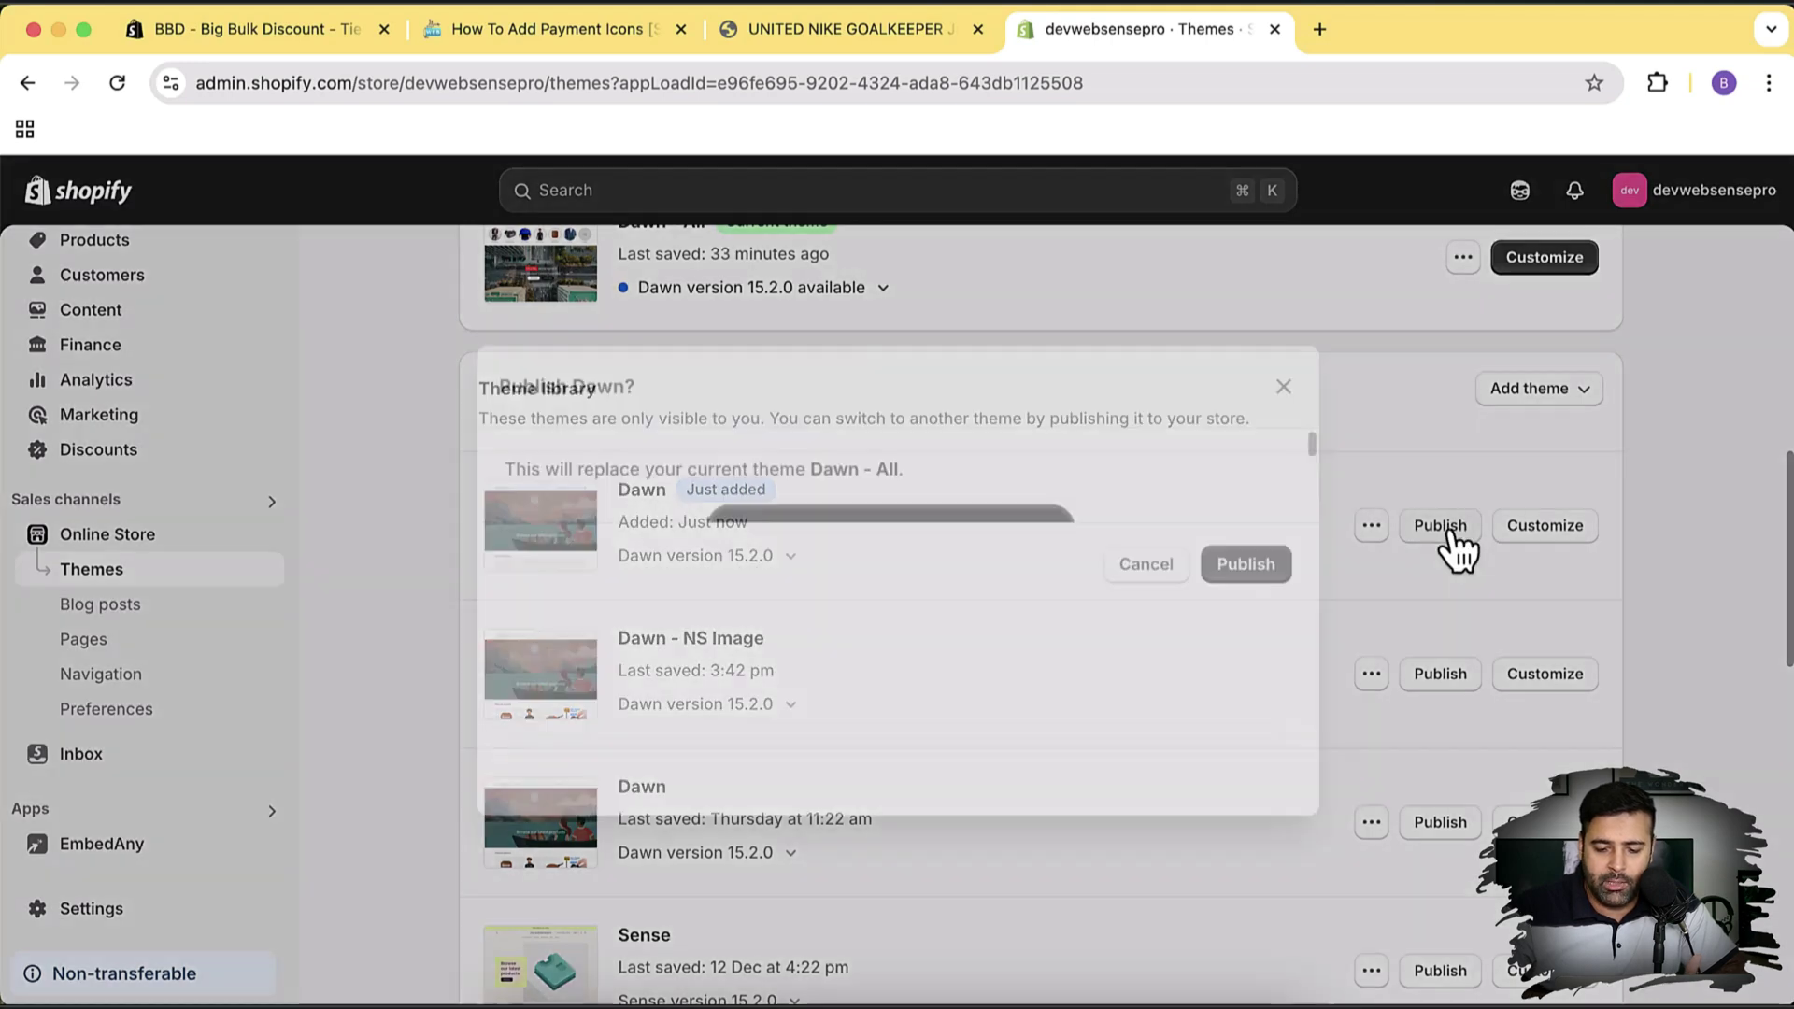
click(1222, 754)
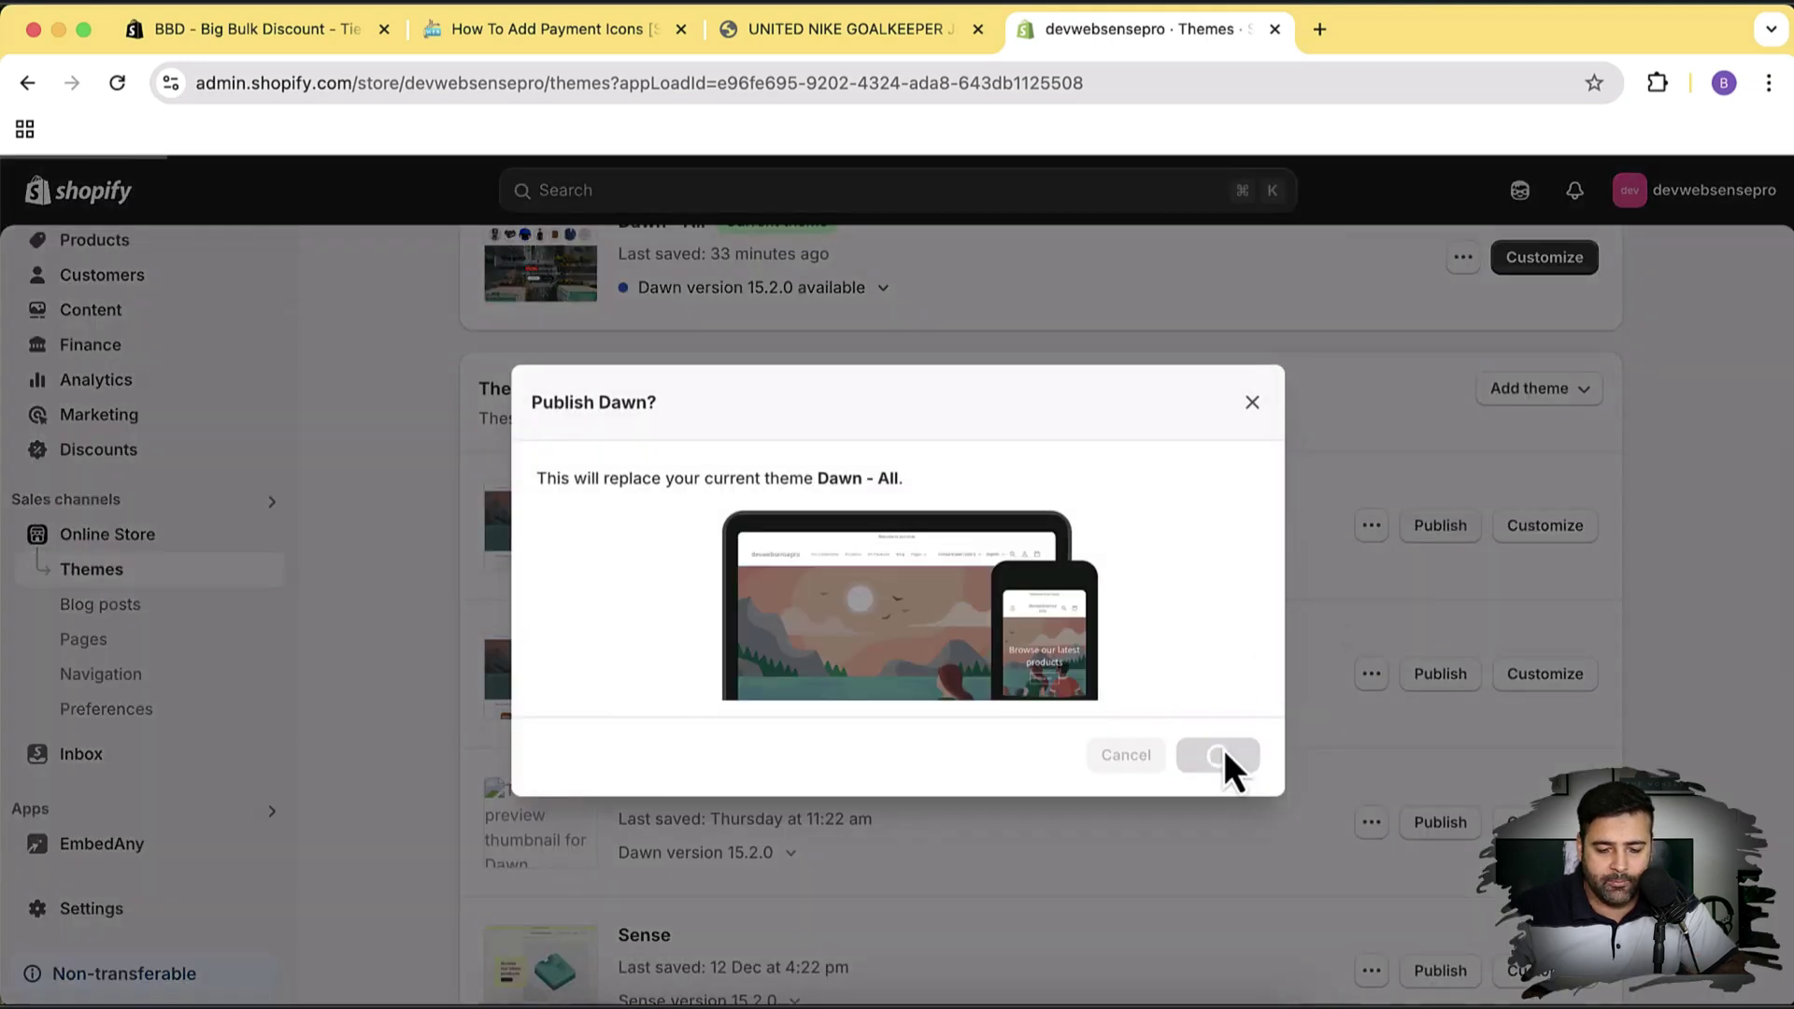
scroll(1688, 584, up, 5)
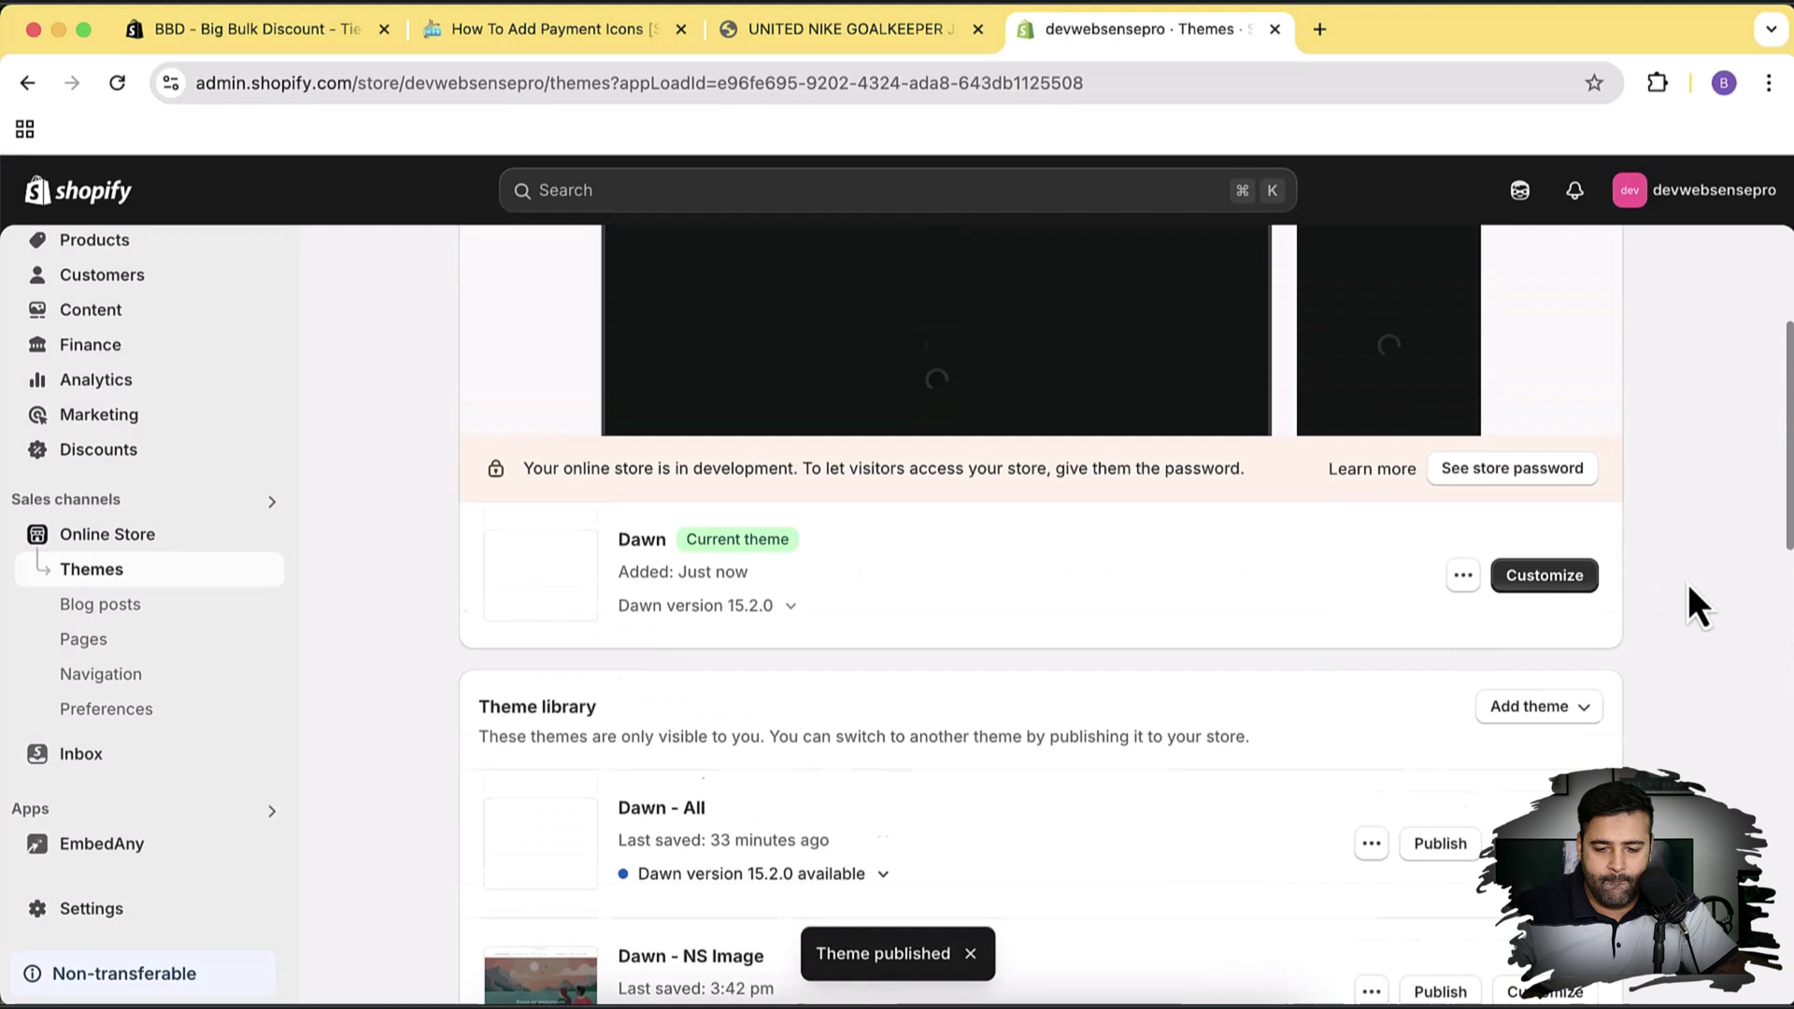
click(877, 24)
click(938, 81)
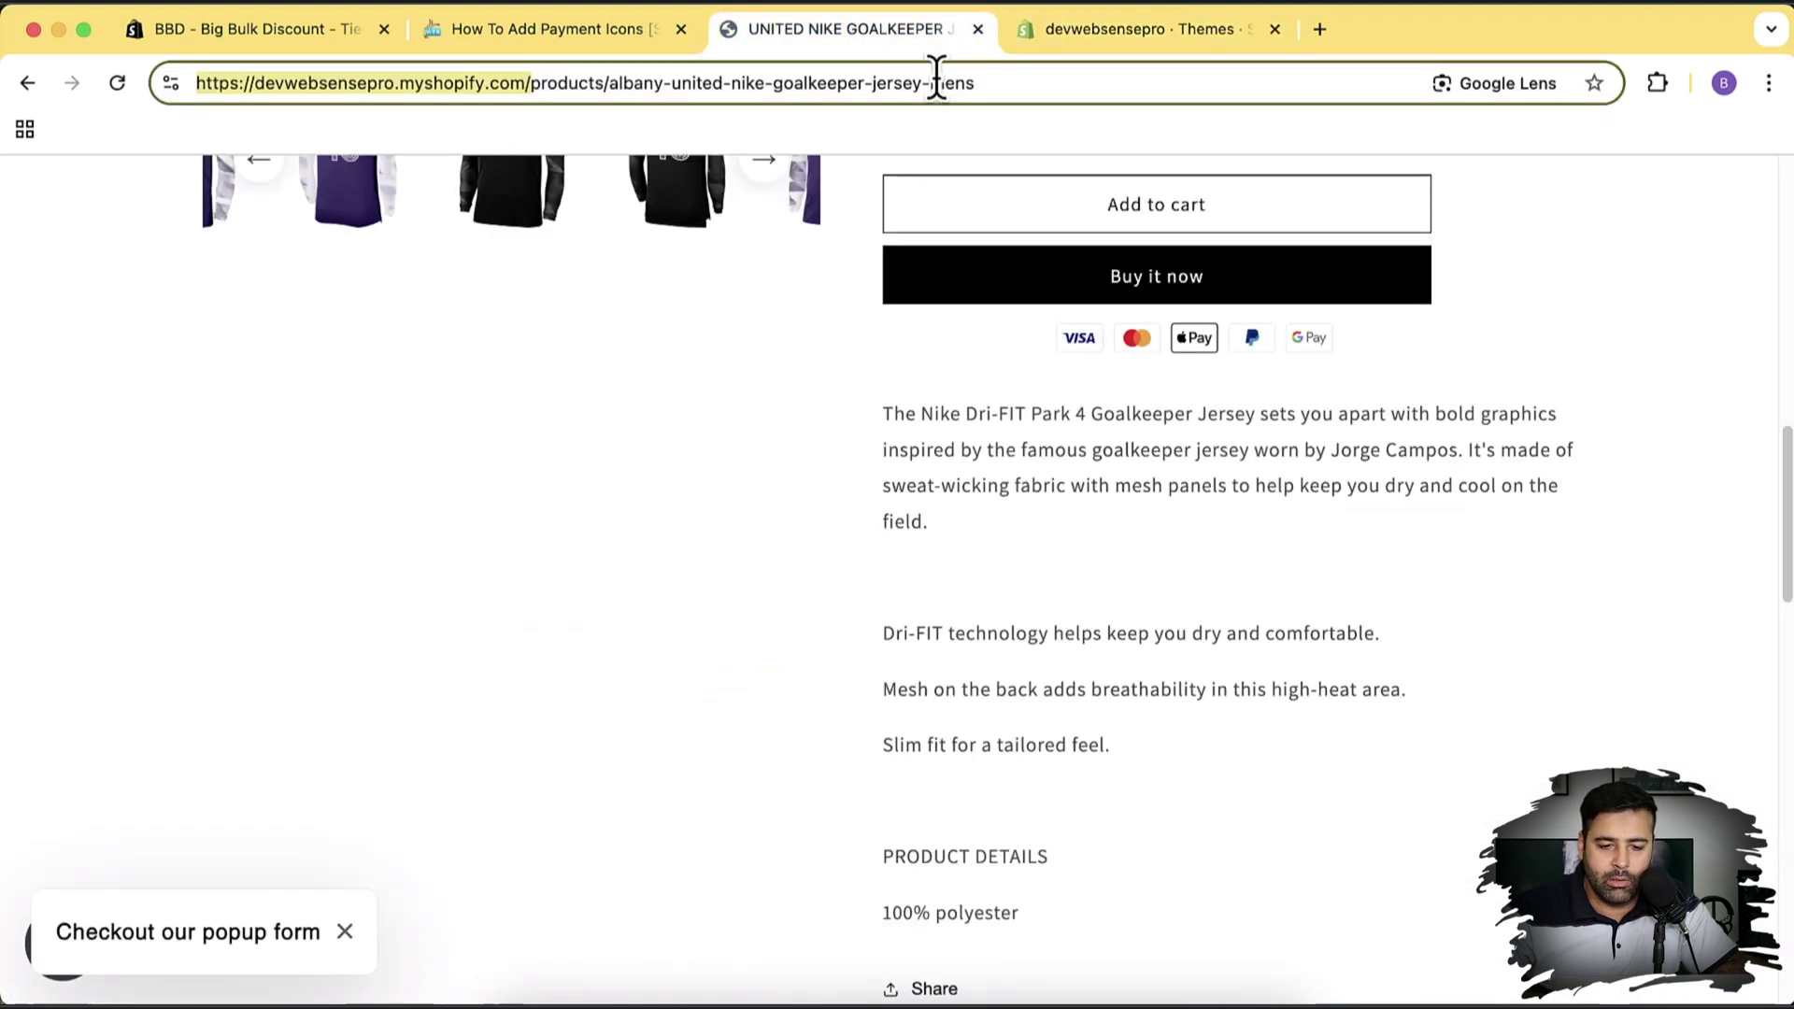
key(Return)
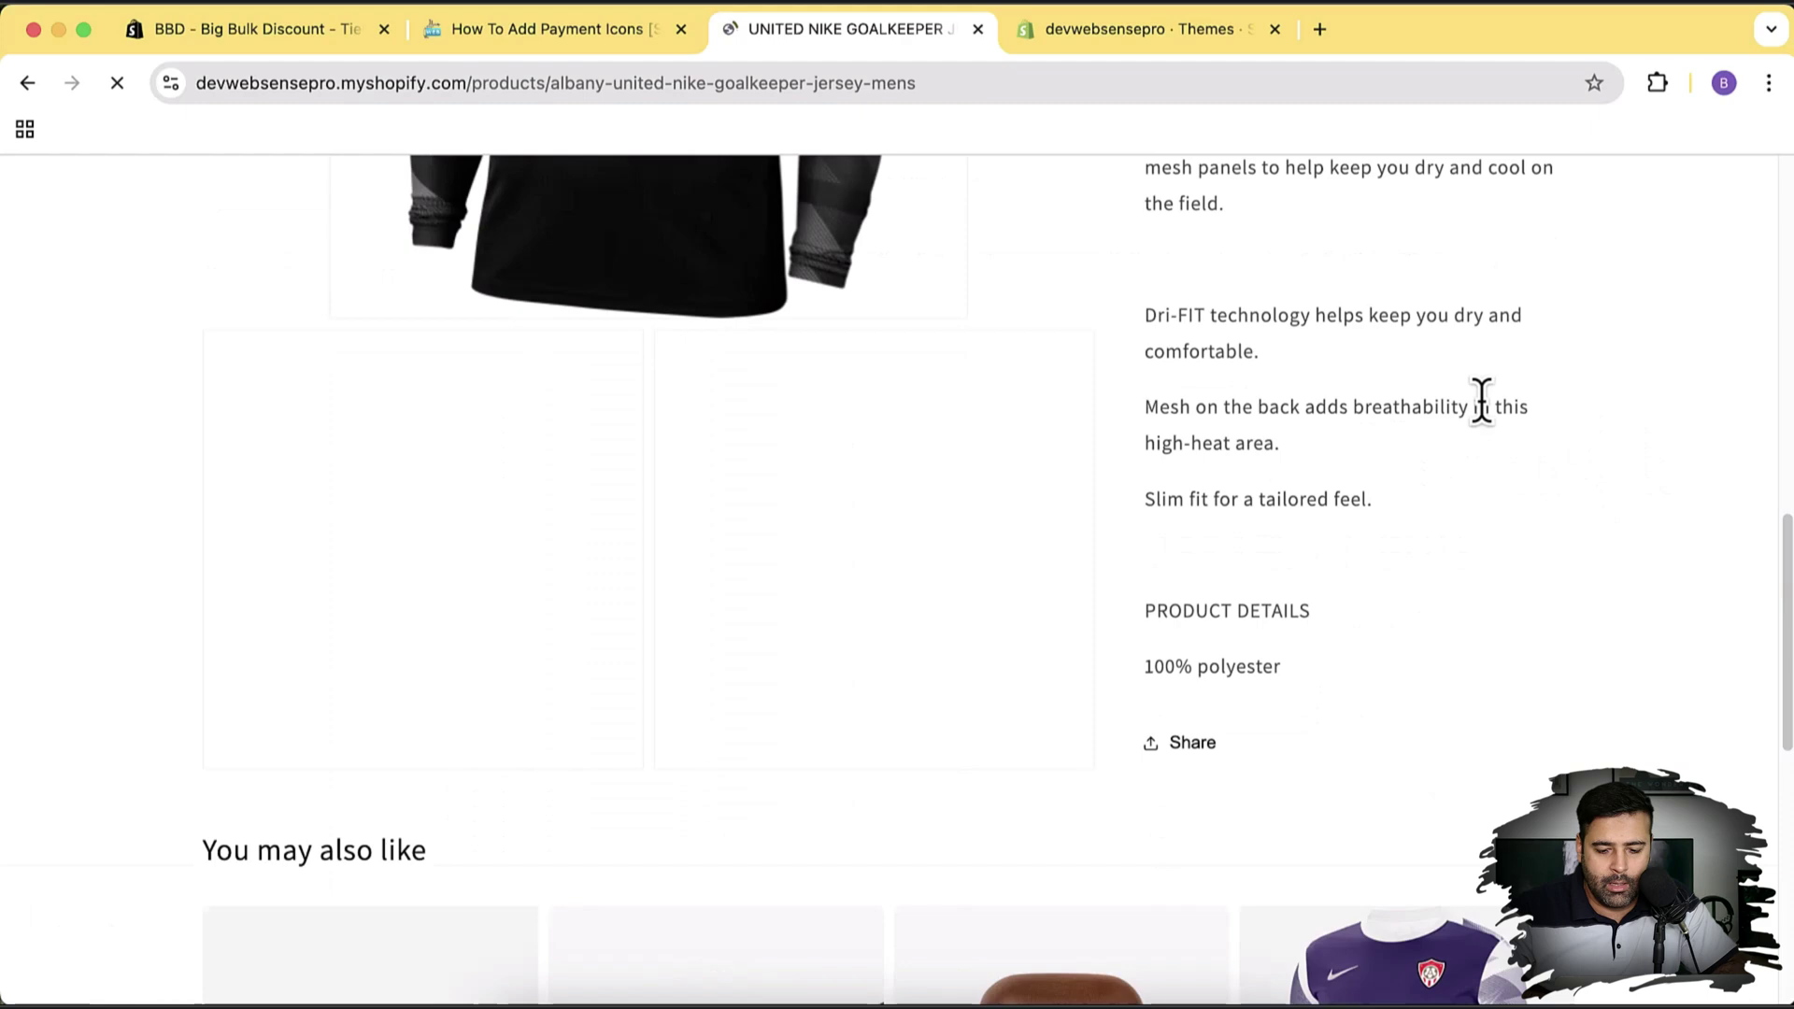
scroll(1483, 405, down, 10)
scroll(1483, 406, up, 5)
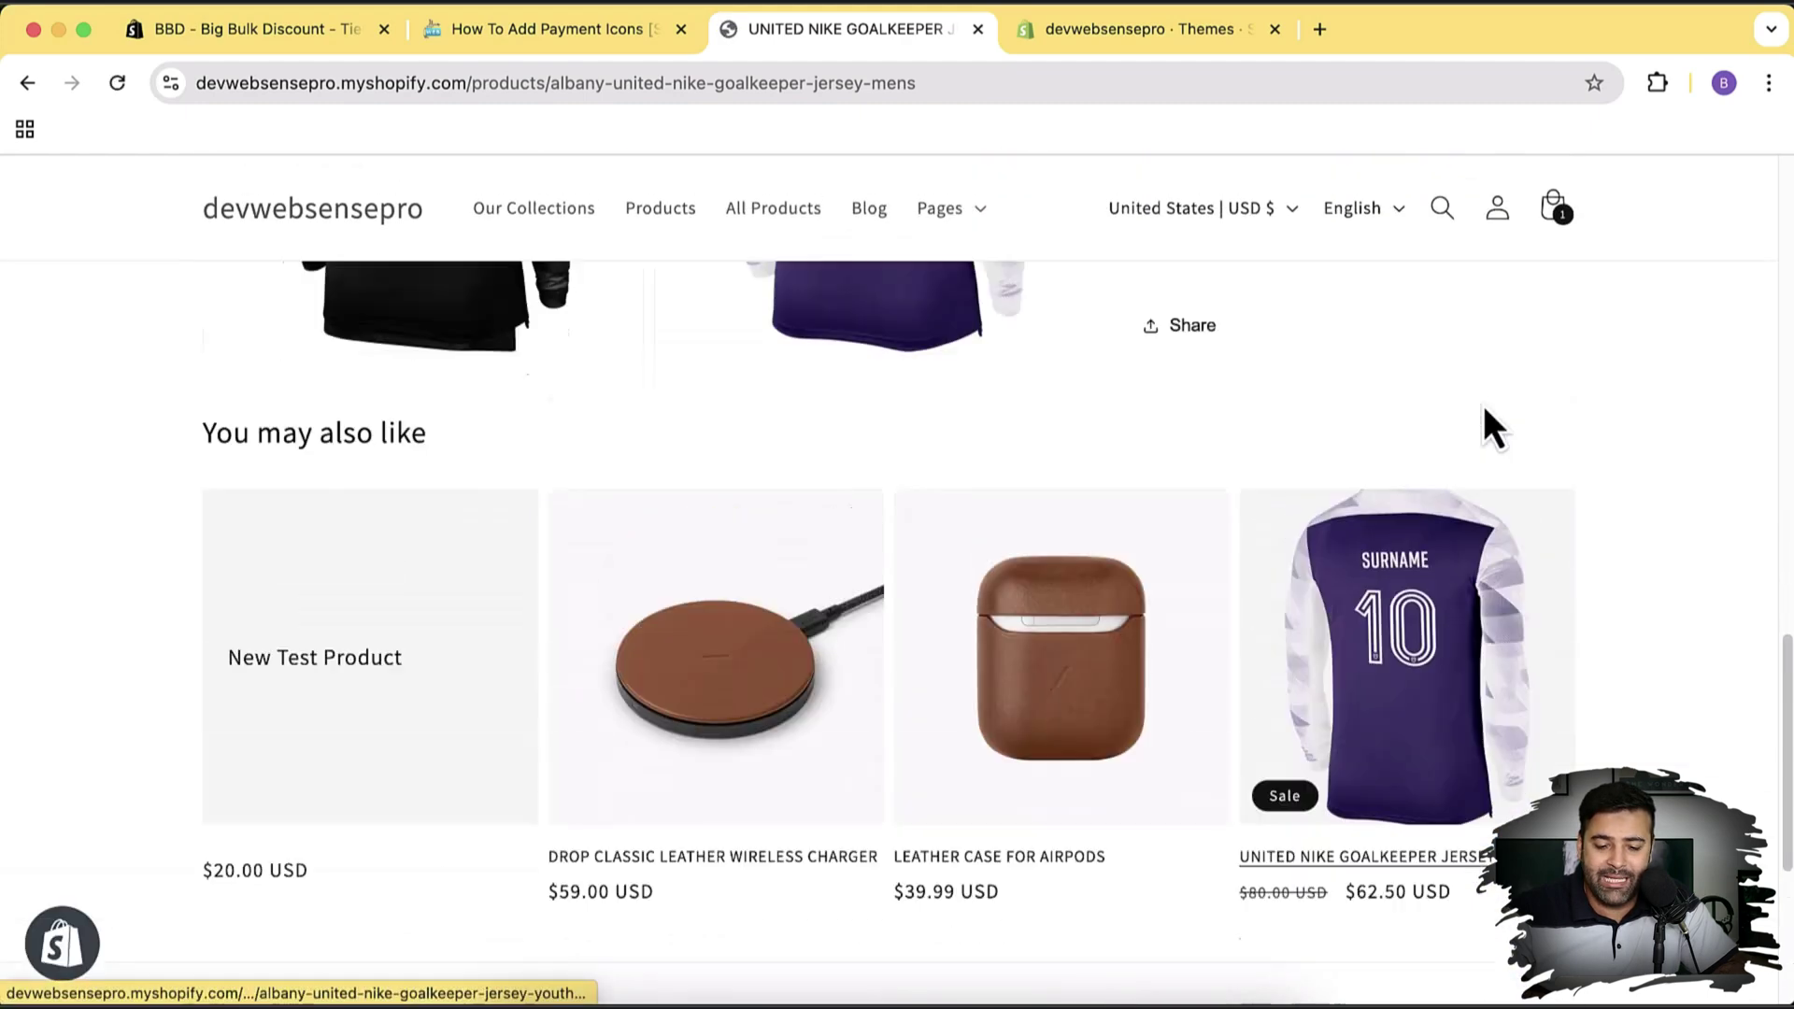
scroll(1484, 410, up, 10)
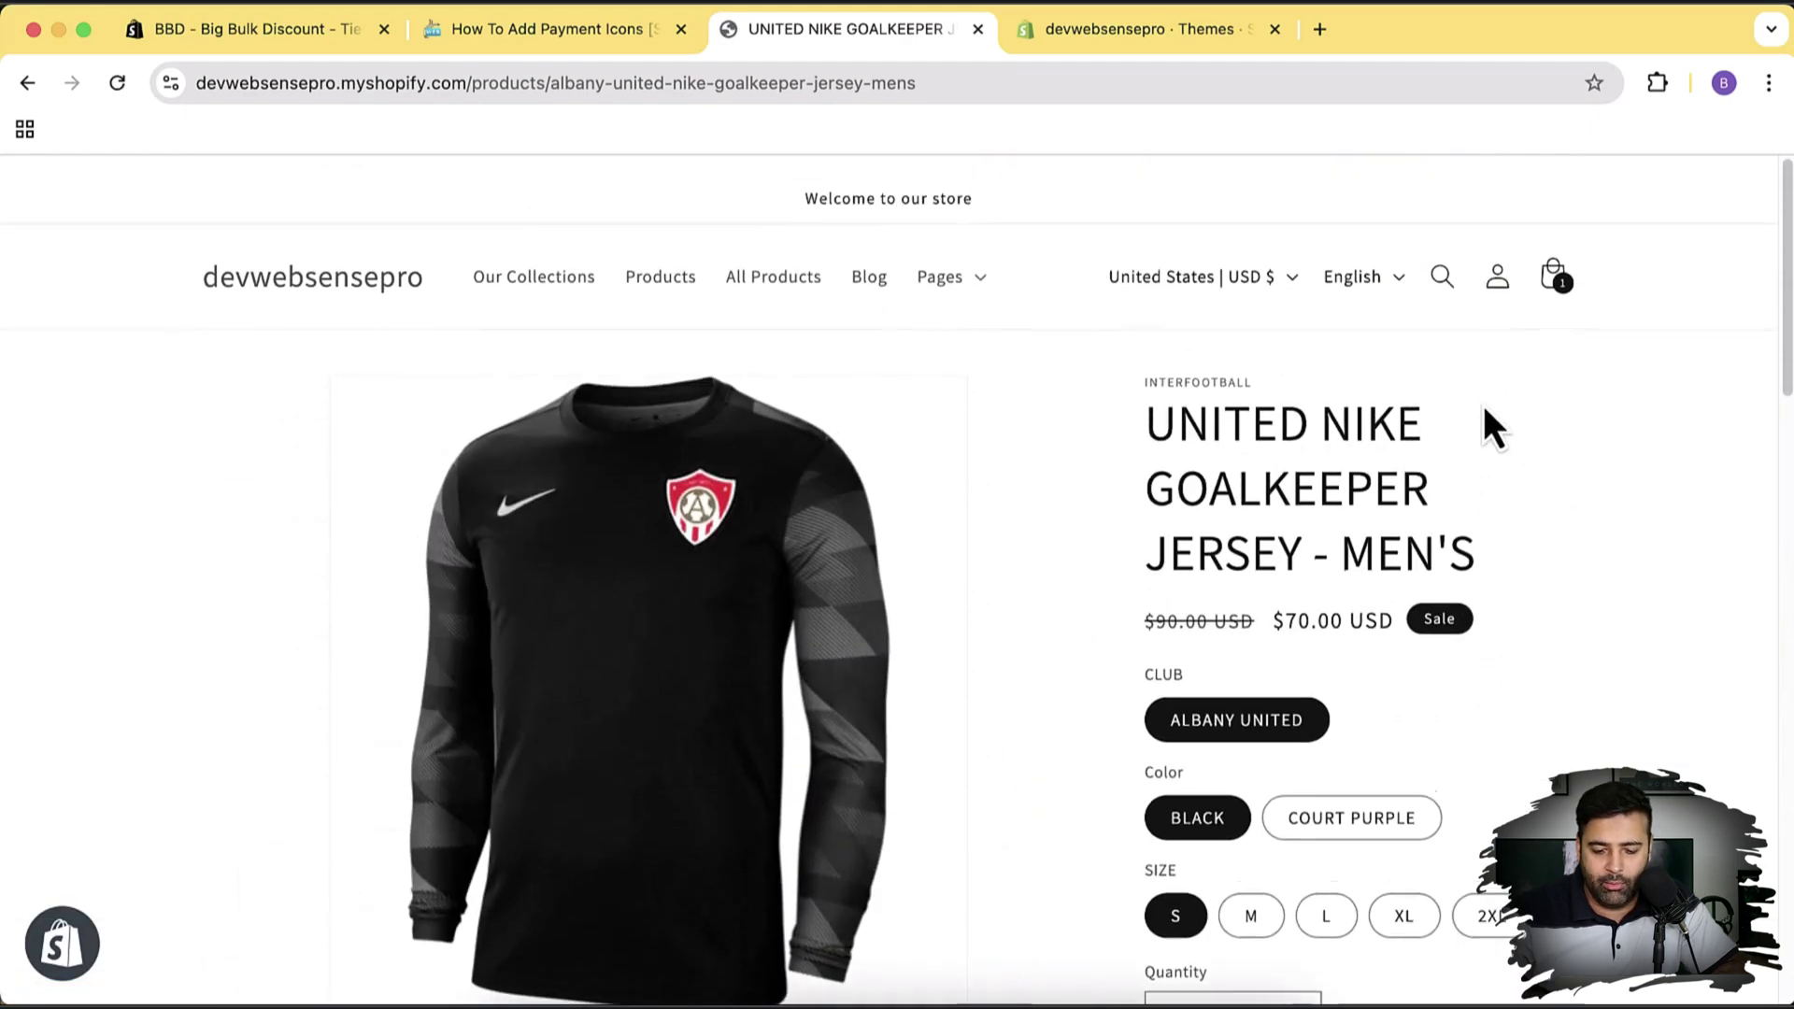
scroll(1483, 406, down, 5)
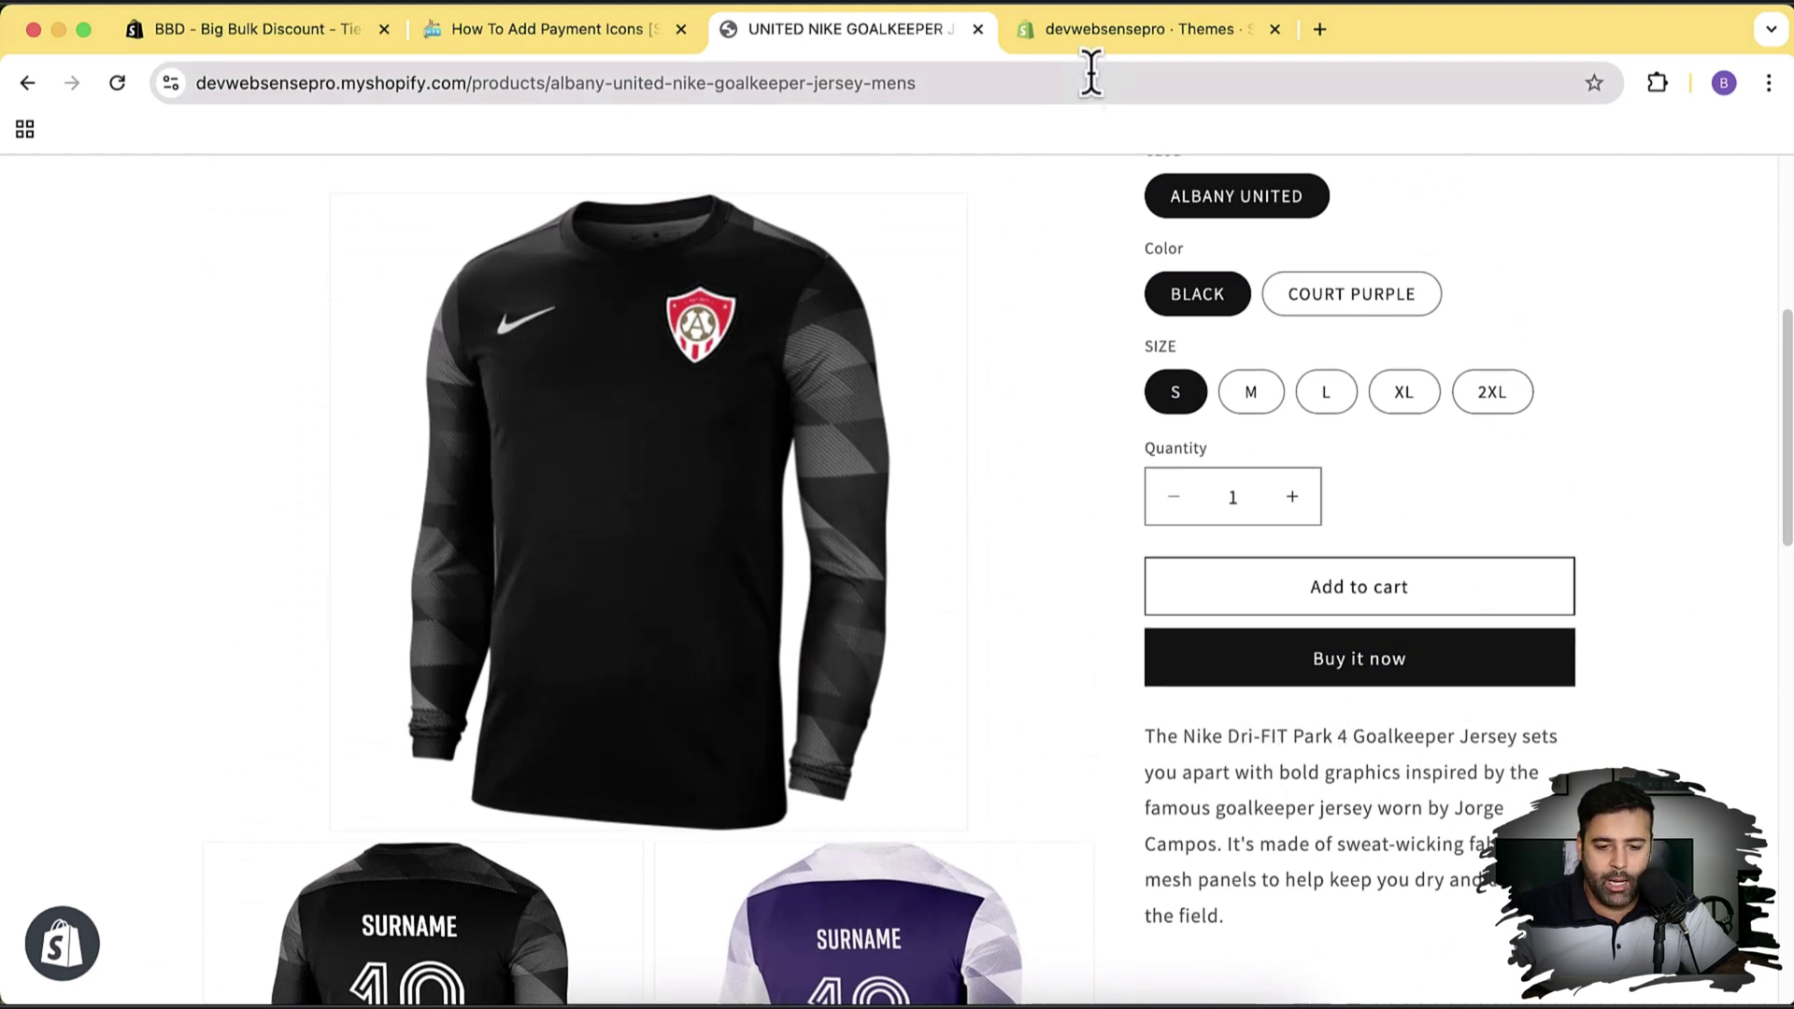
click(1151, 28)
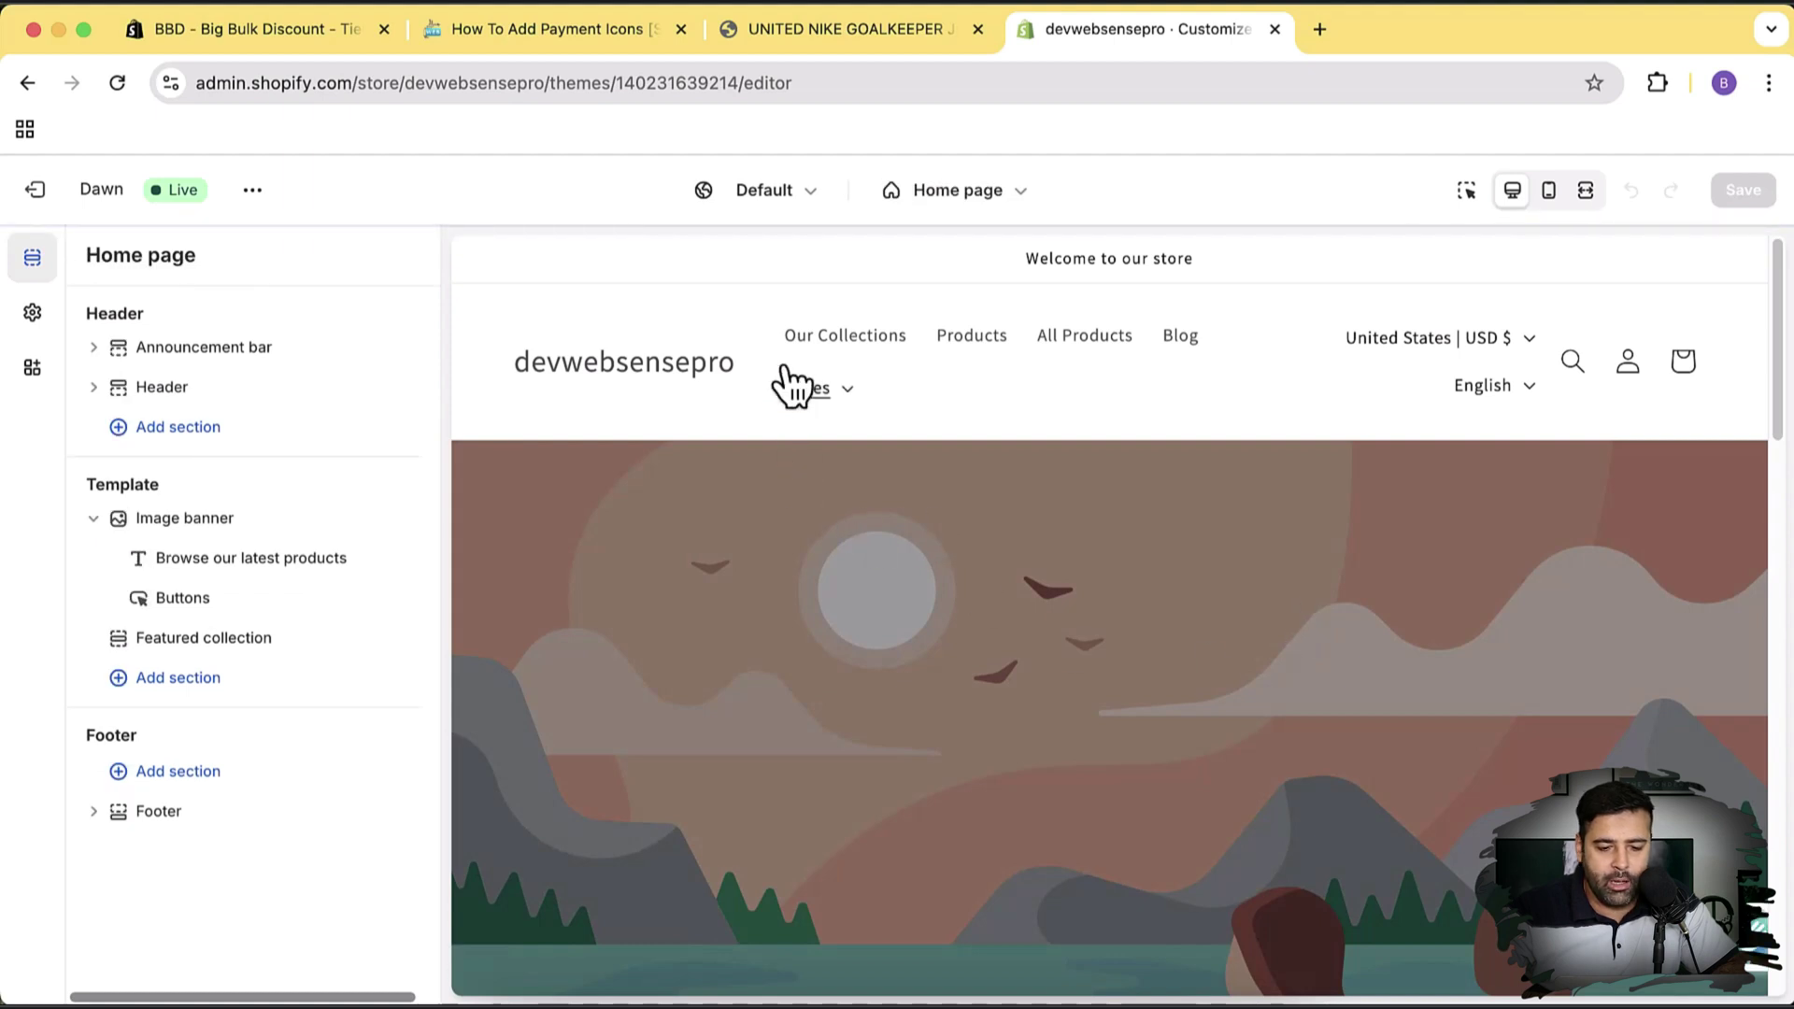
Switch the theme editor from Home page to the Products > Default product template.
click(1016, 198)
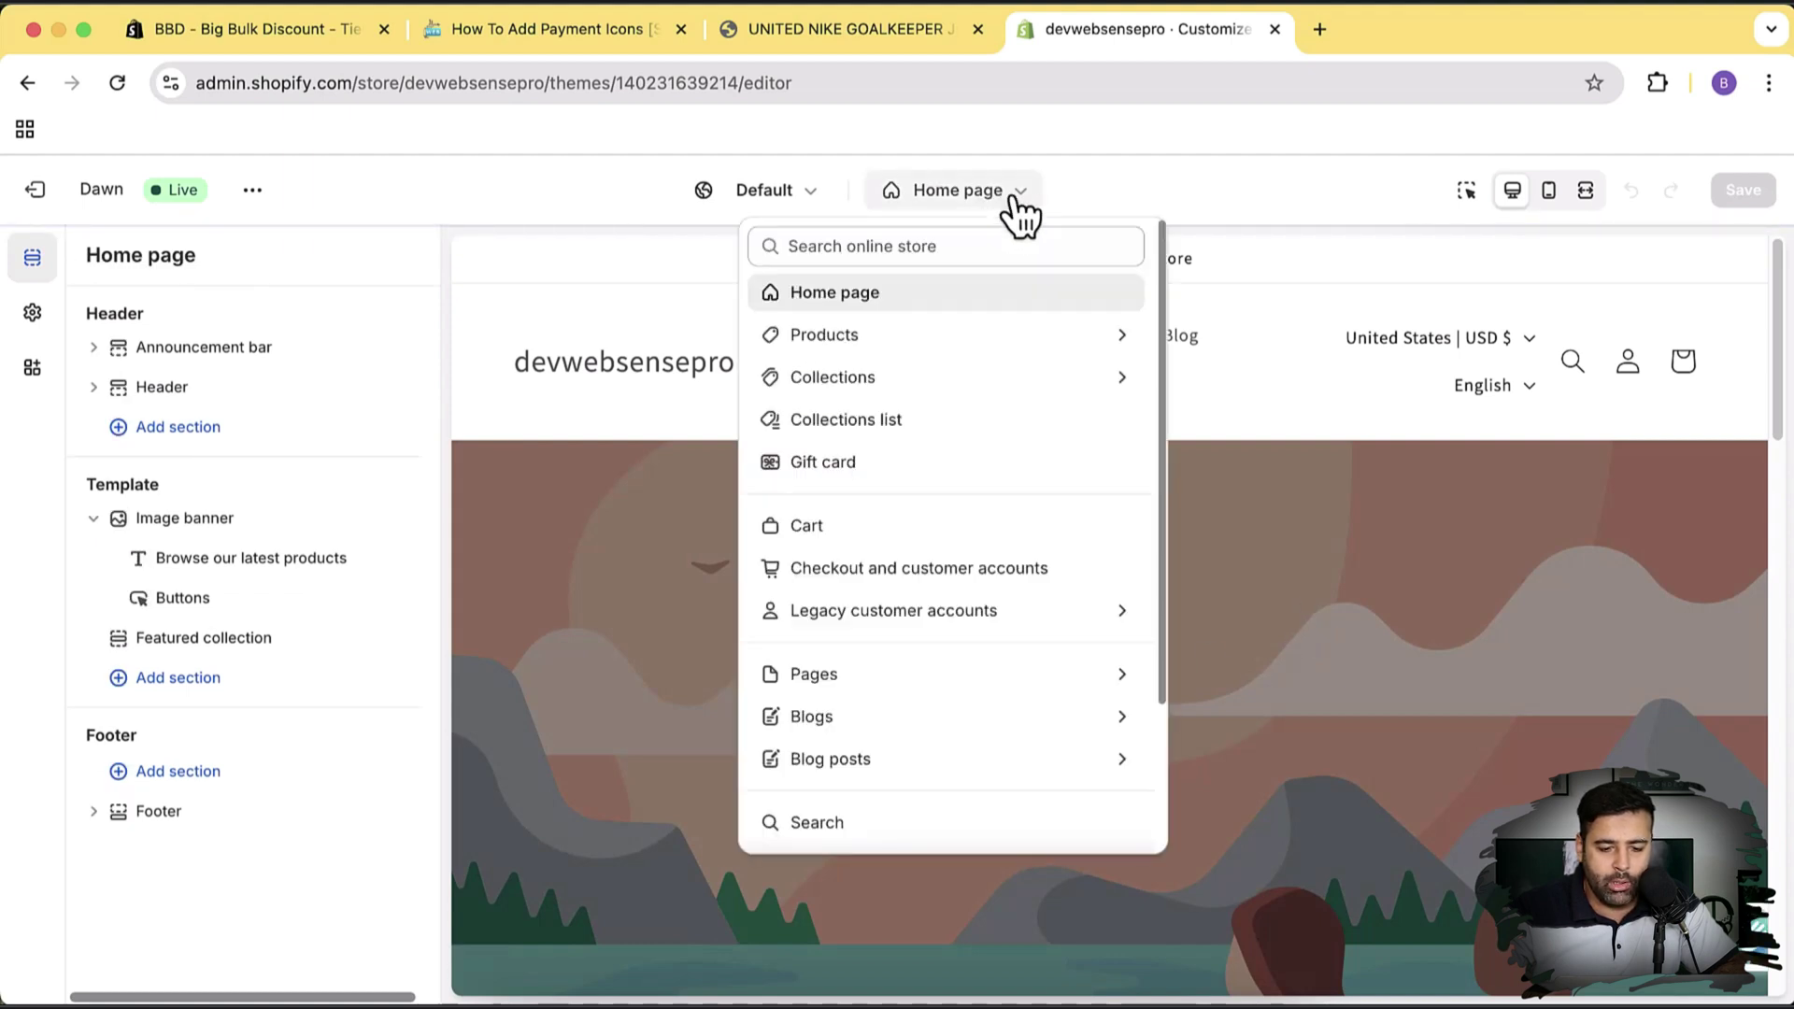
click(959, 346)
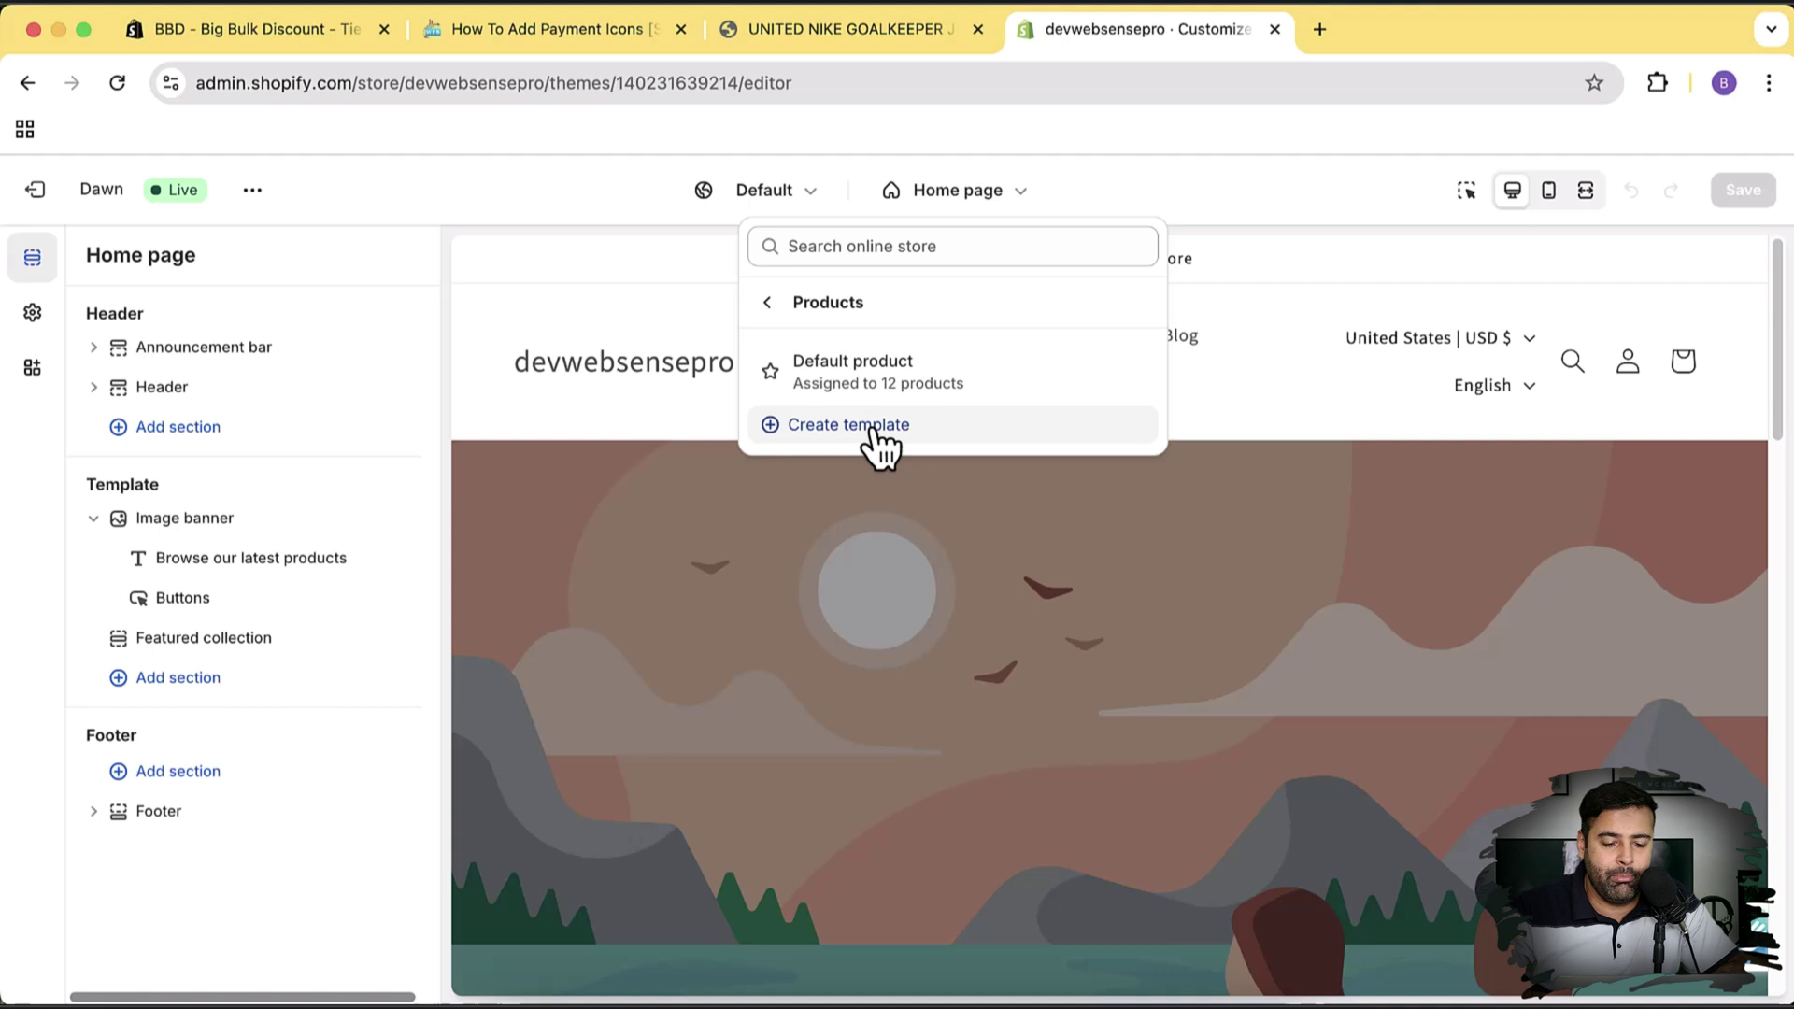
click(893, 374)
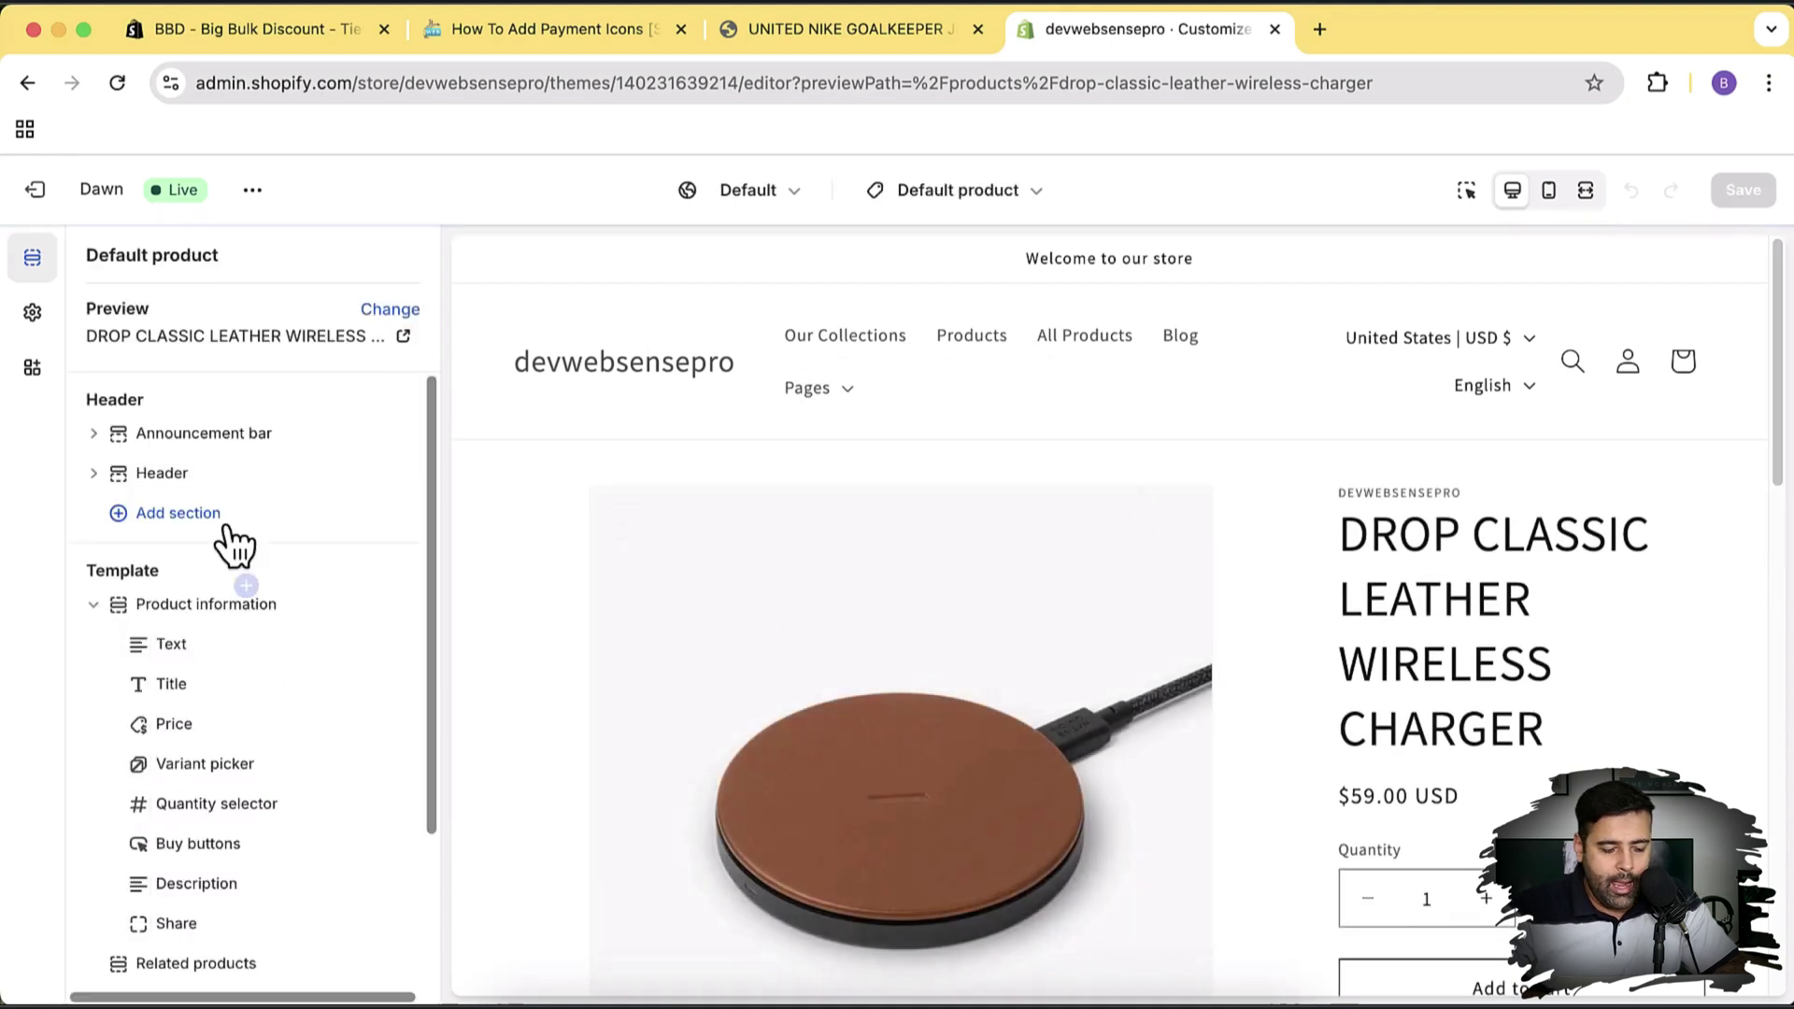
Insert a Custom Liquid block after Share in Product information and open its settings.
scroll(229, 538, down, 3)
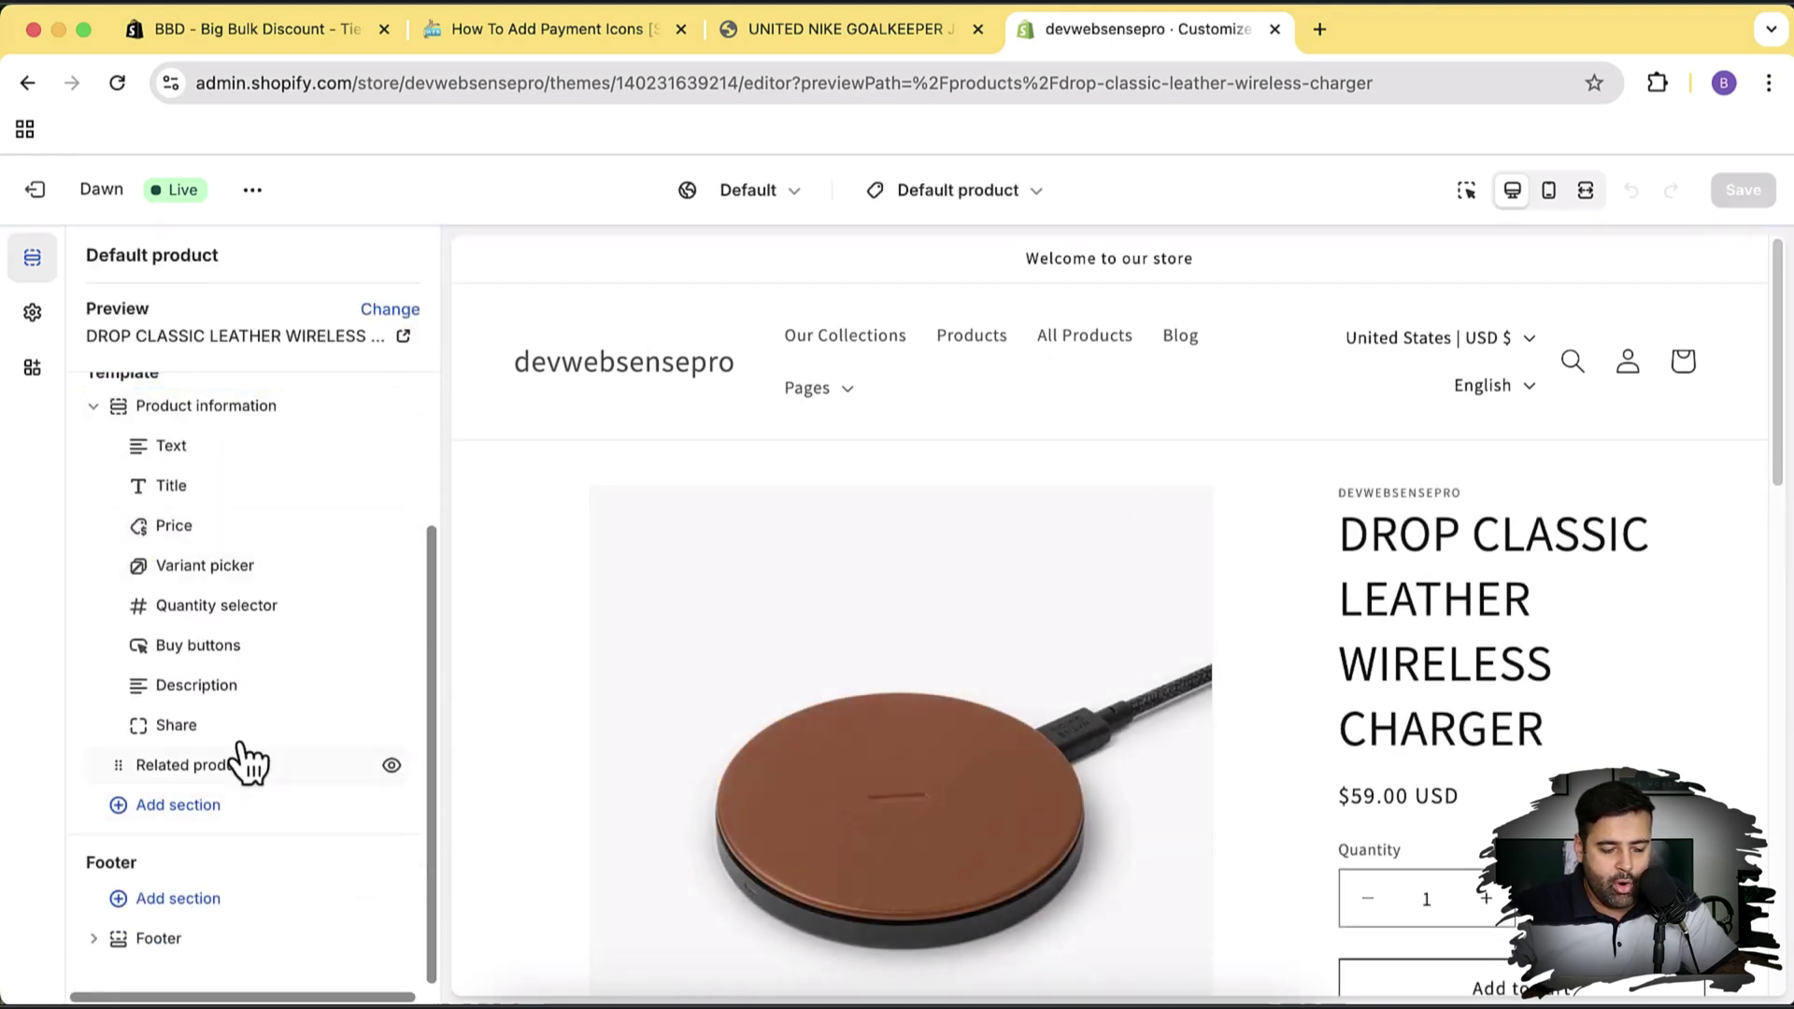
mouse_move(263, 745)
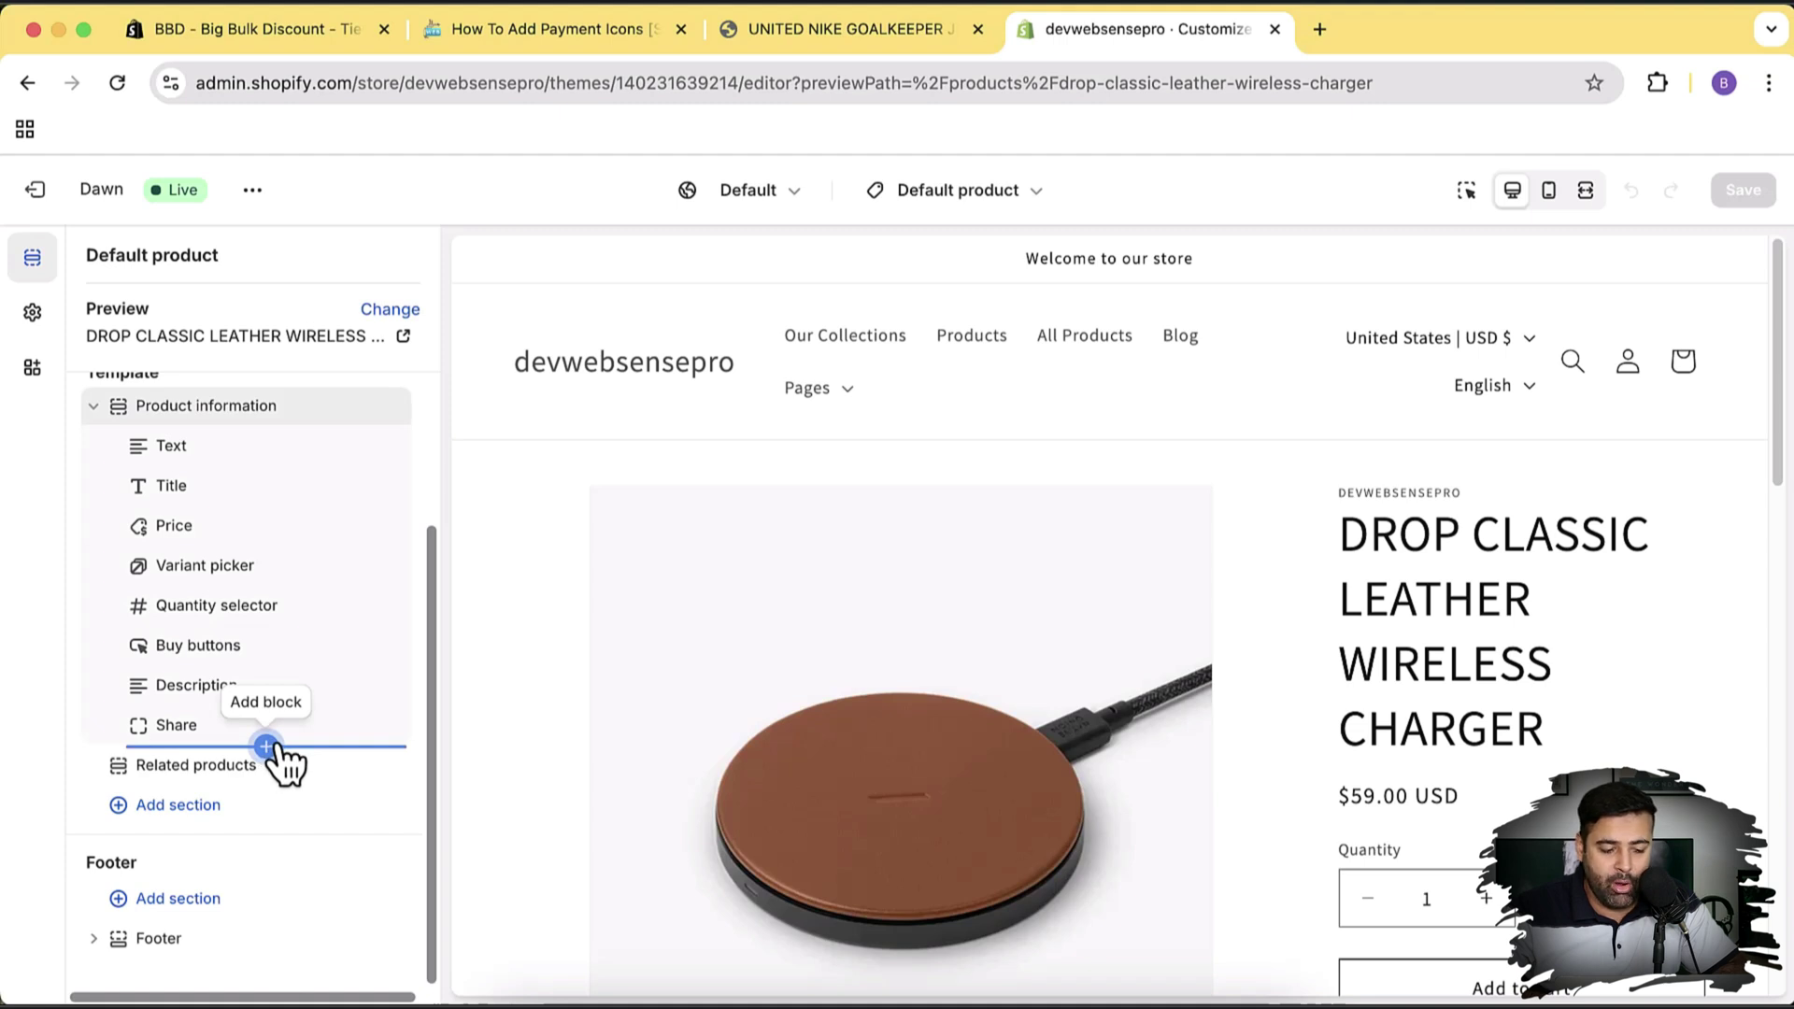
click(269, 747)
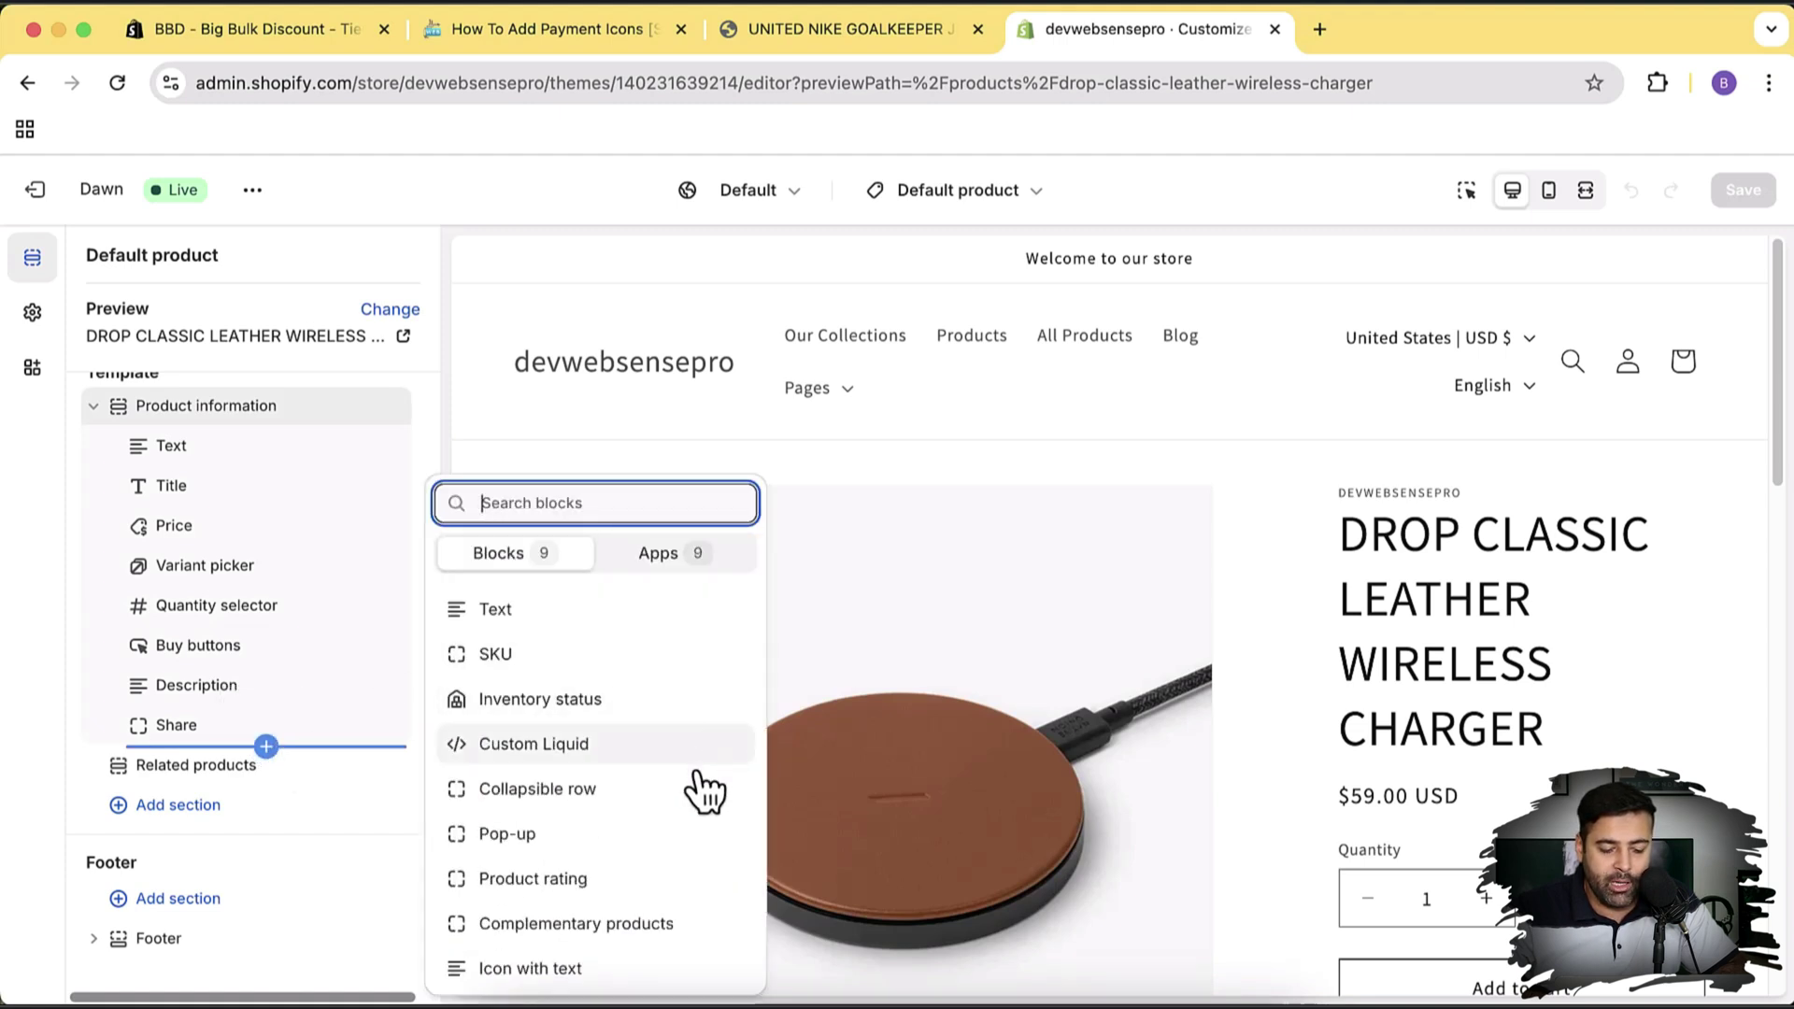
click(610, 747)
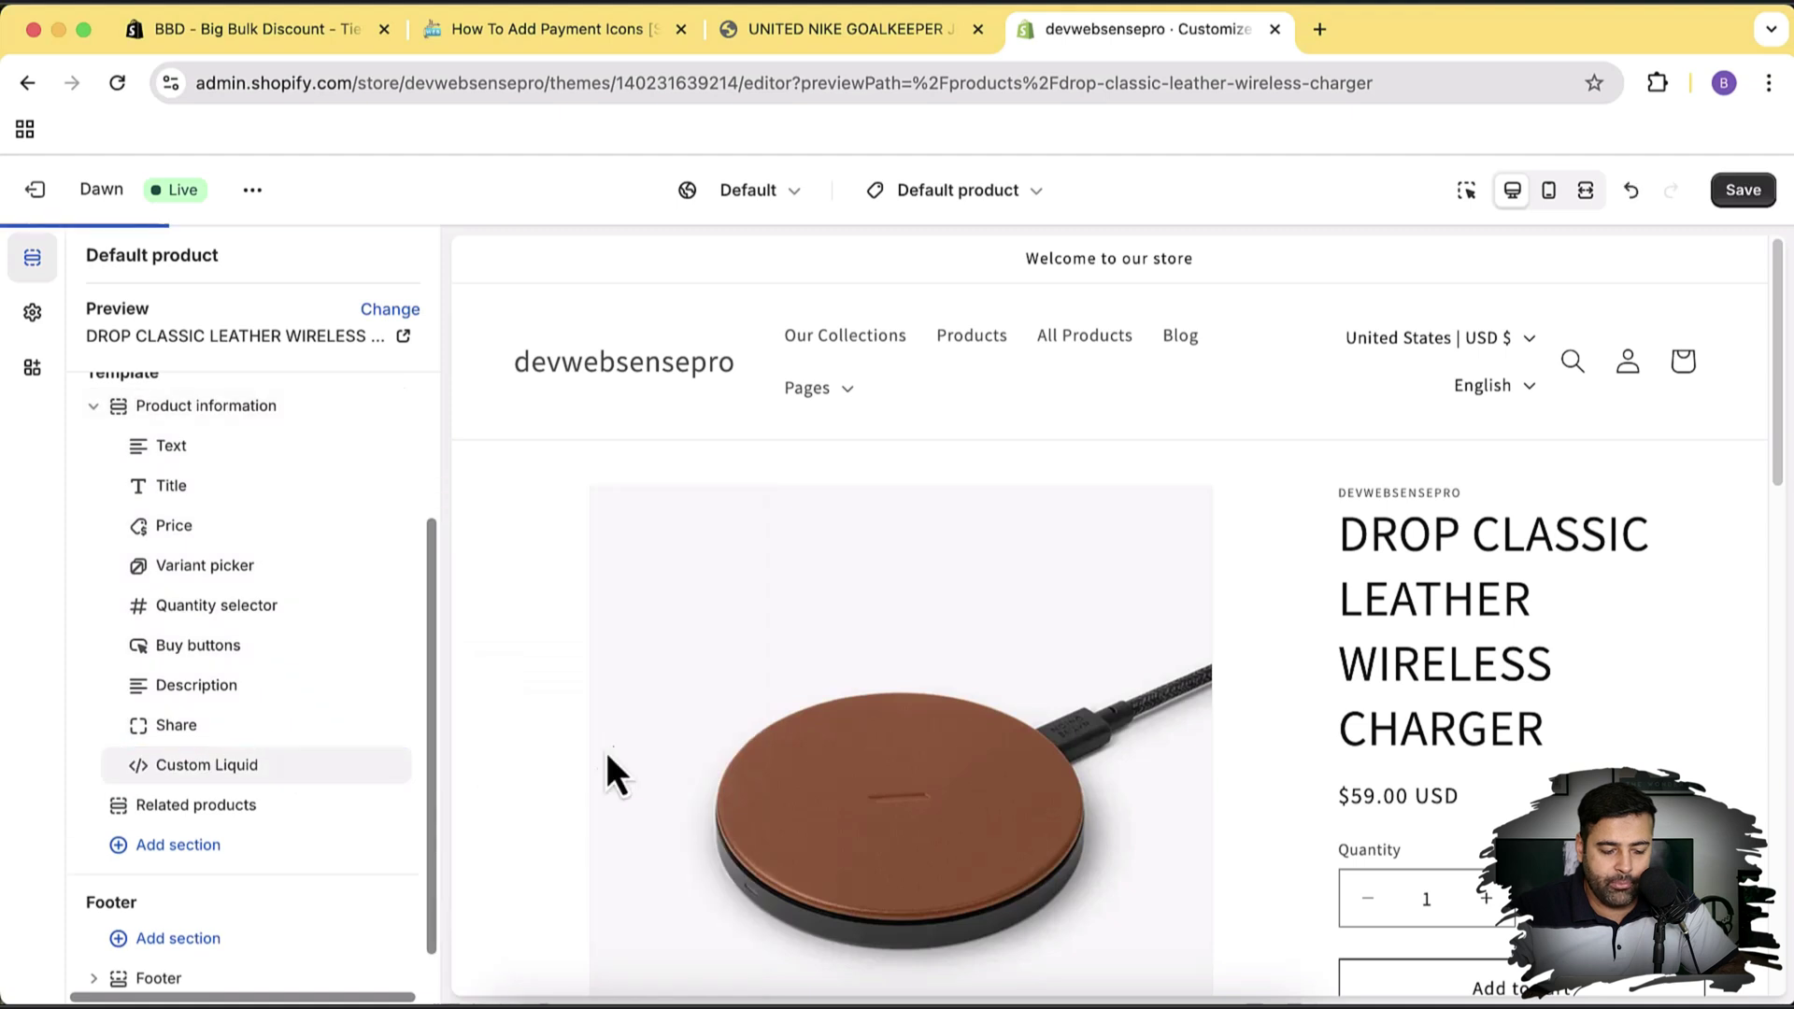
click(269, 771)
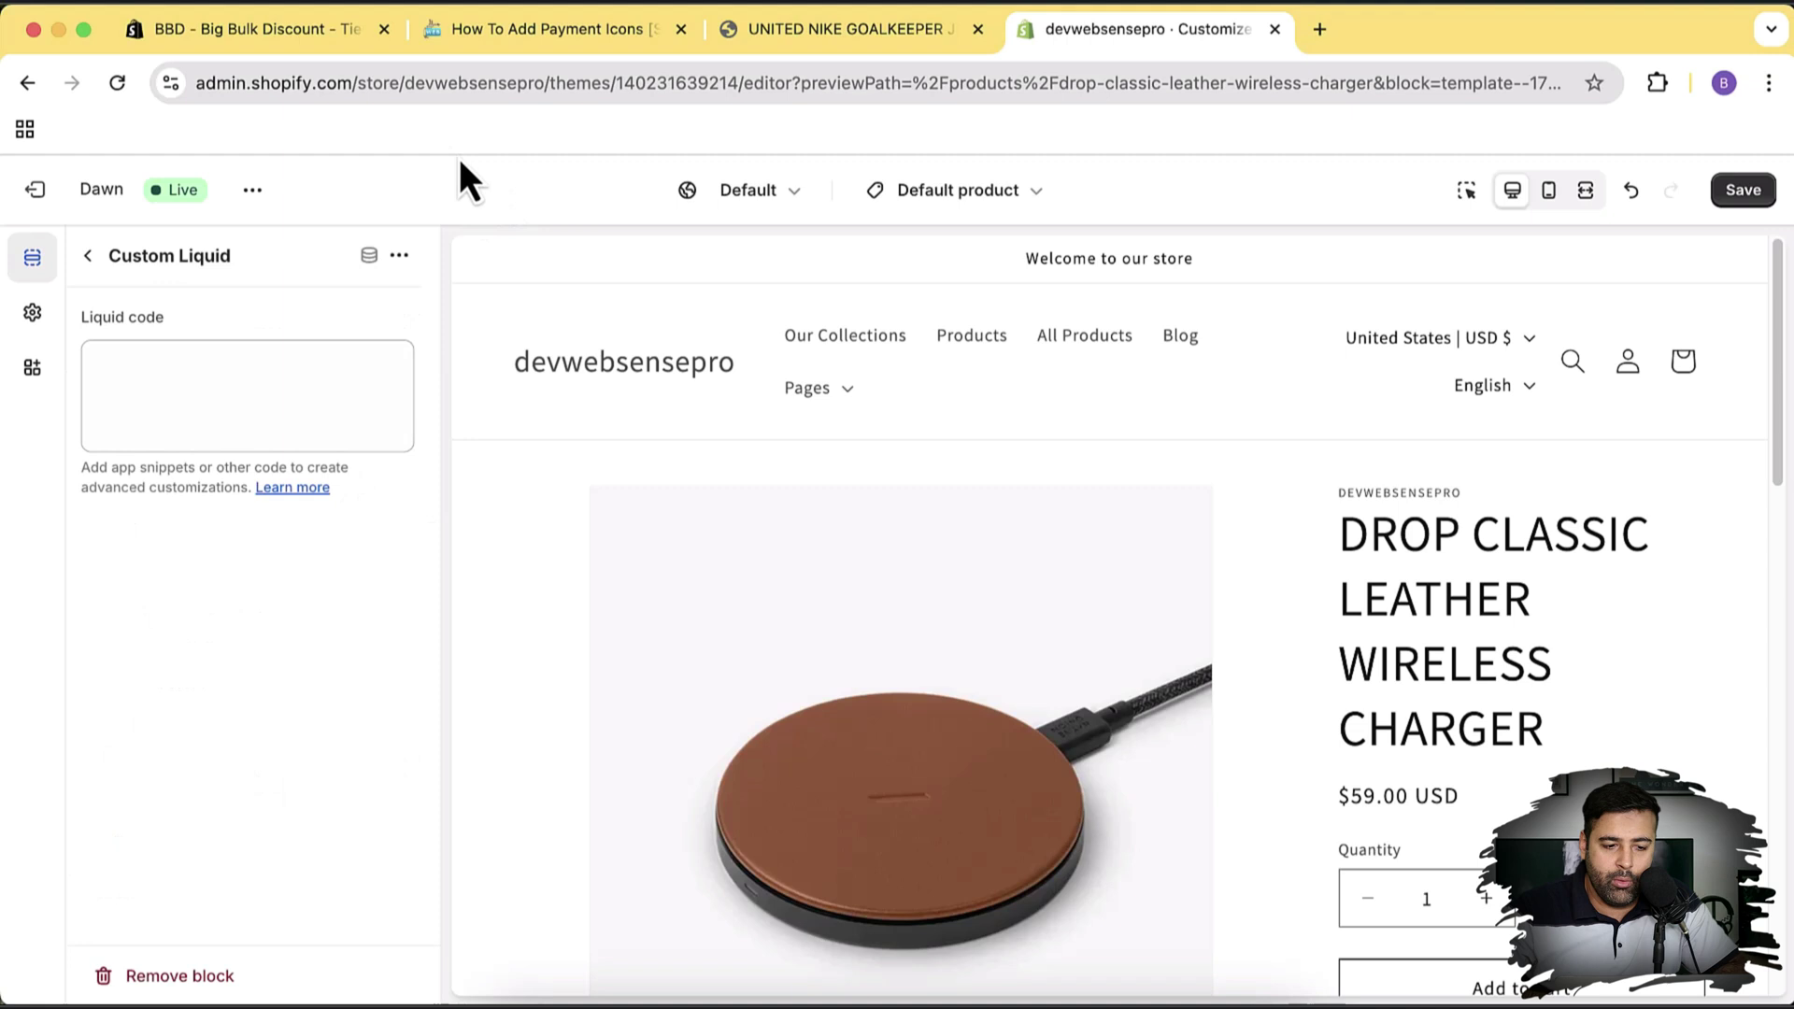
Copy the payment-icons Liquid snippet from the WebSensePro tutorial, then return to the theme editor.
click(520, 36)
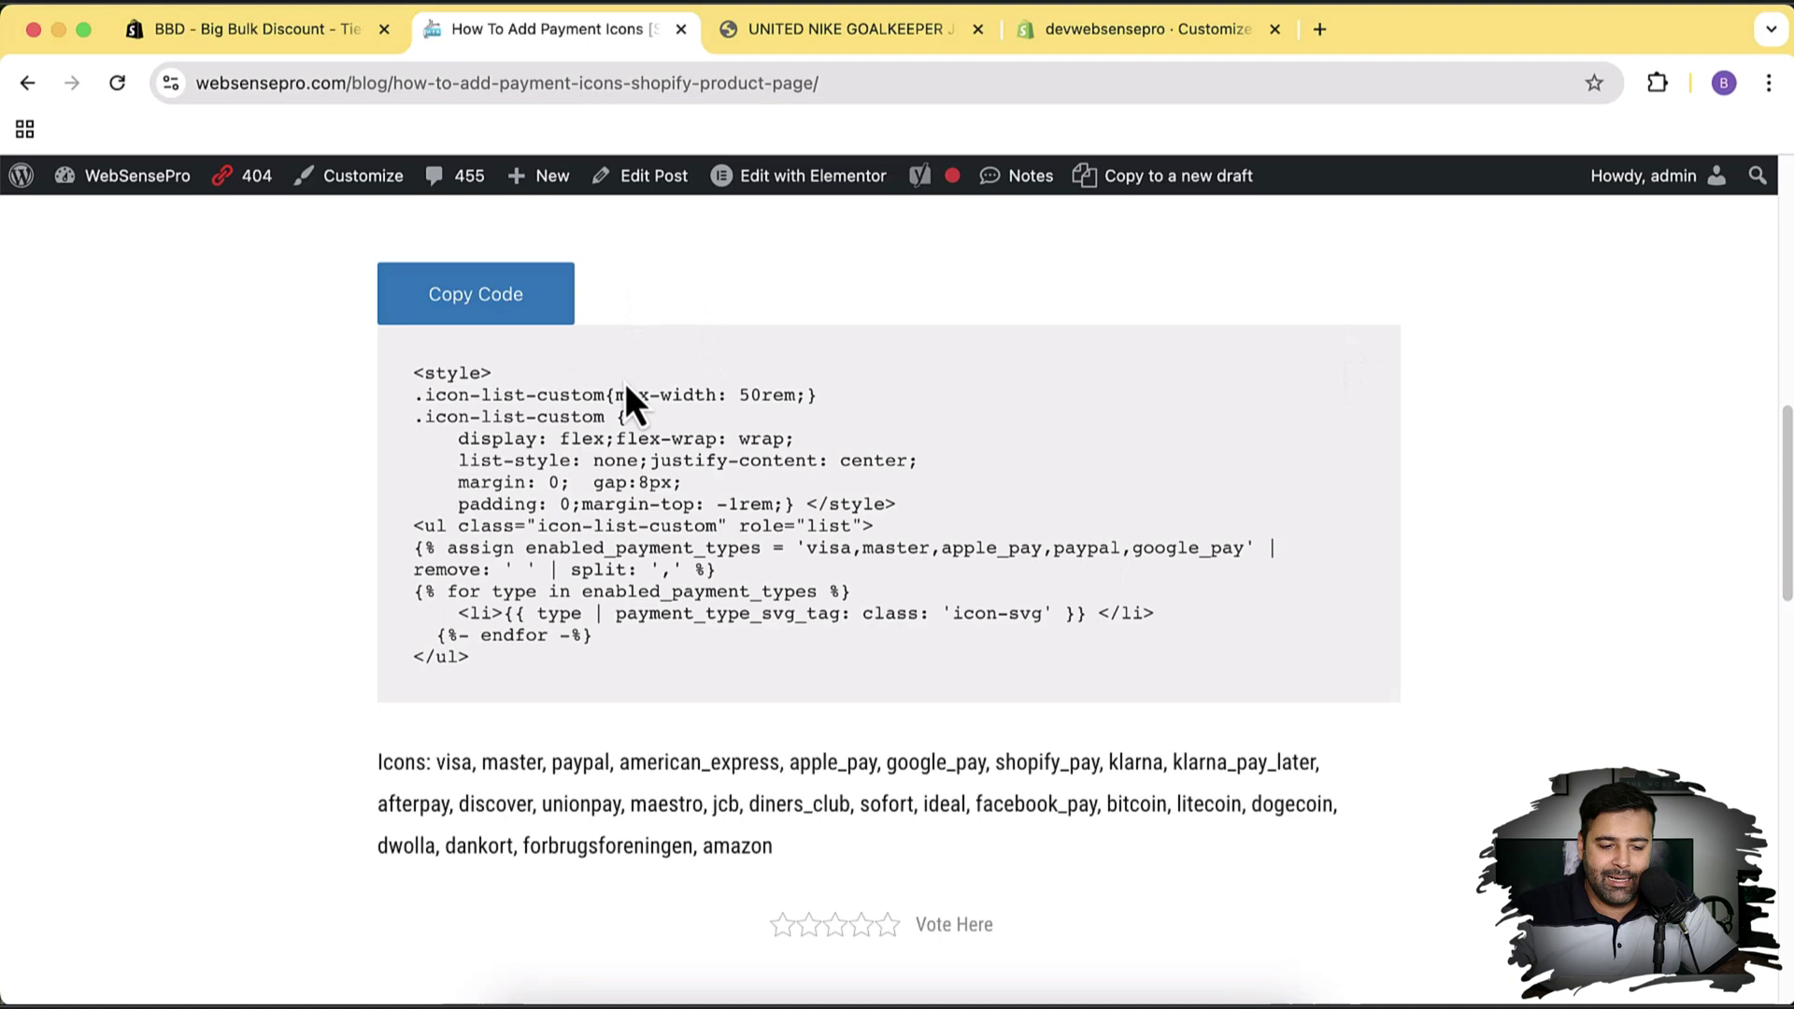
click(547, 308)
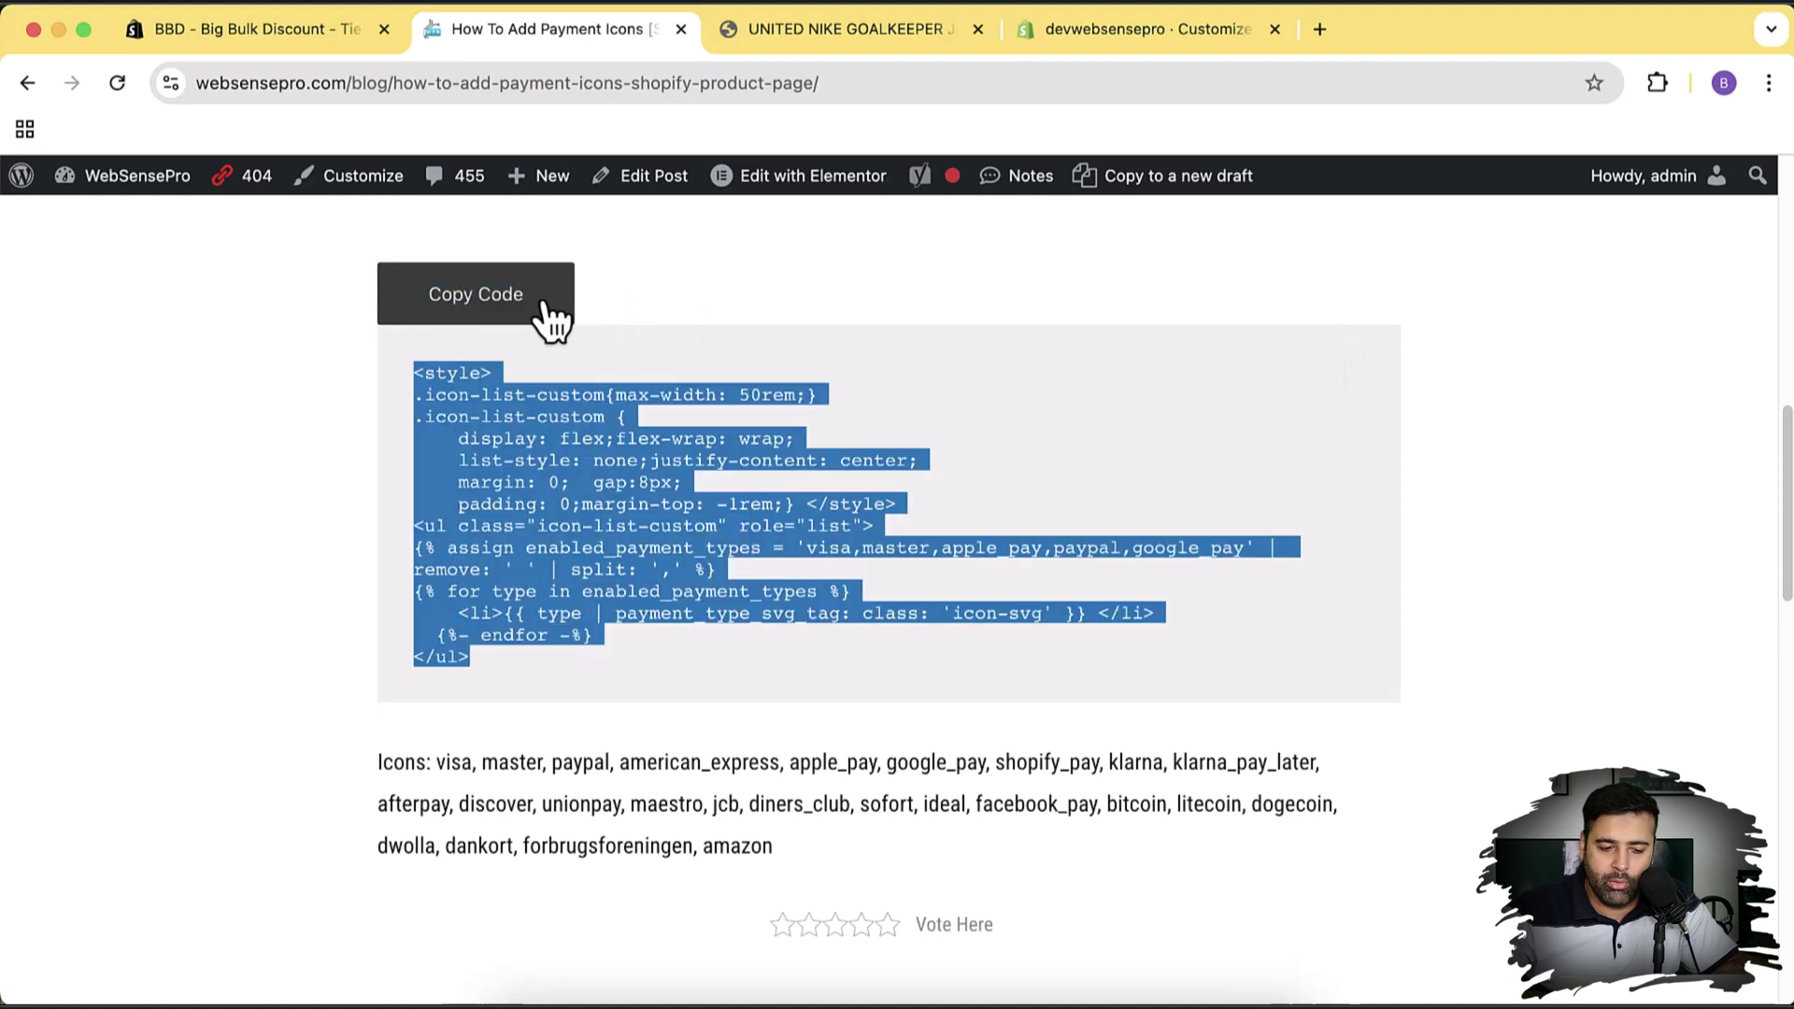
click(1111, 33)
Paste the payment-icons code into the Custom Liquid code field.
click(334, 389)
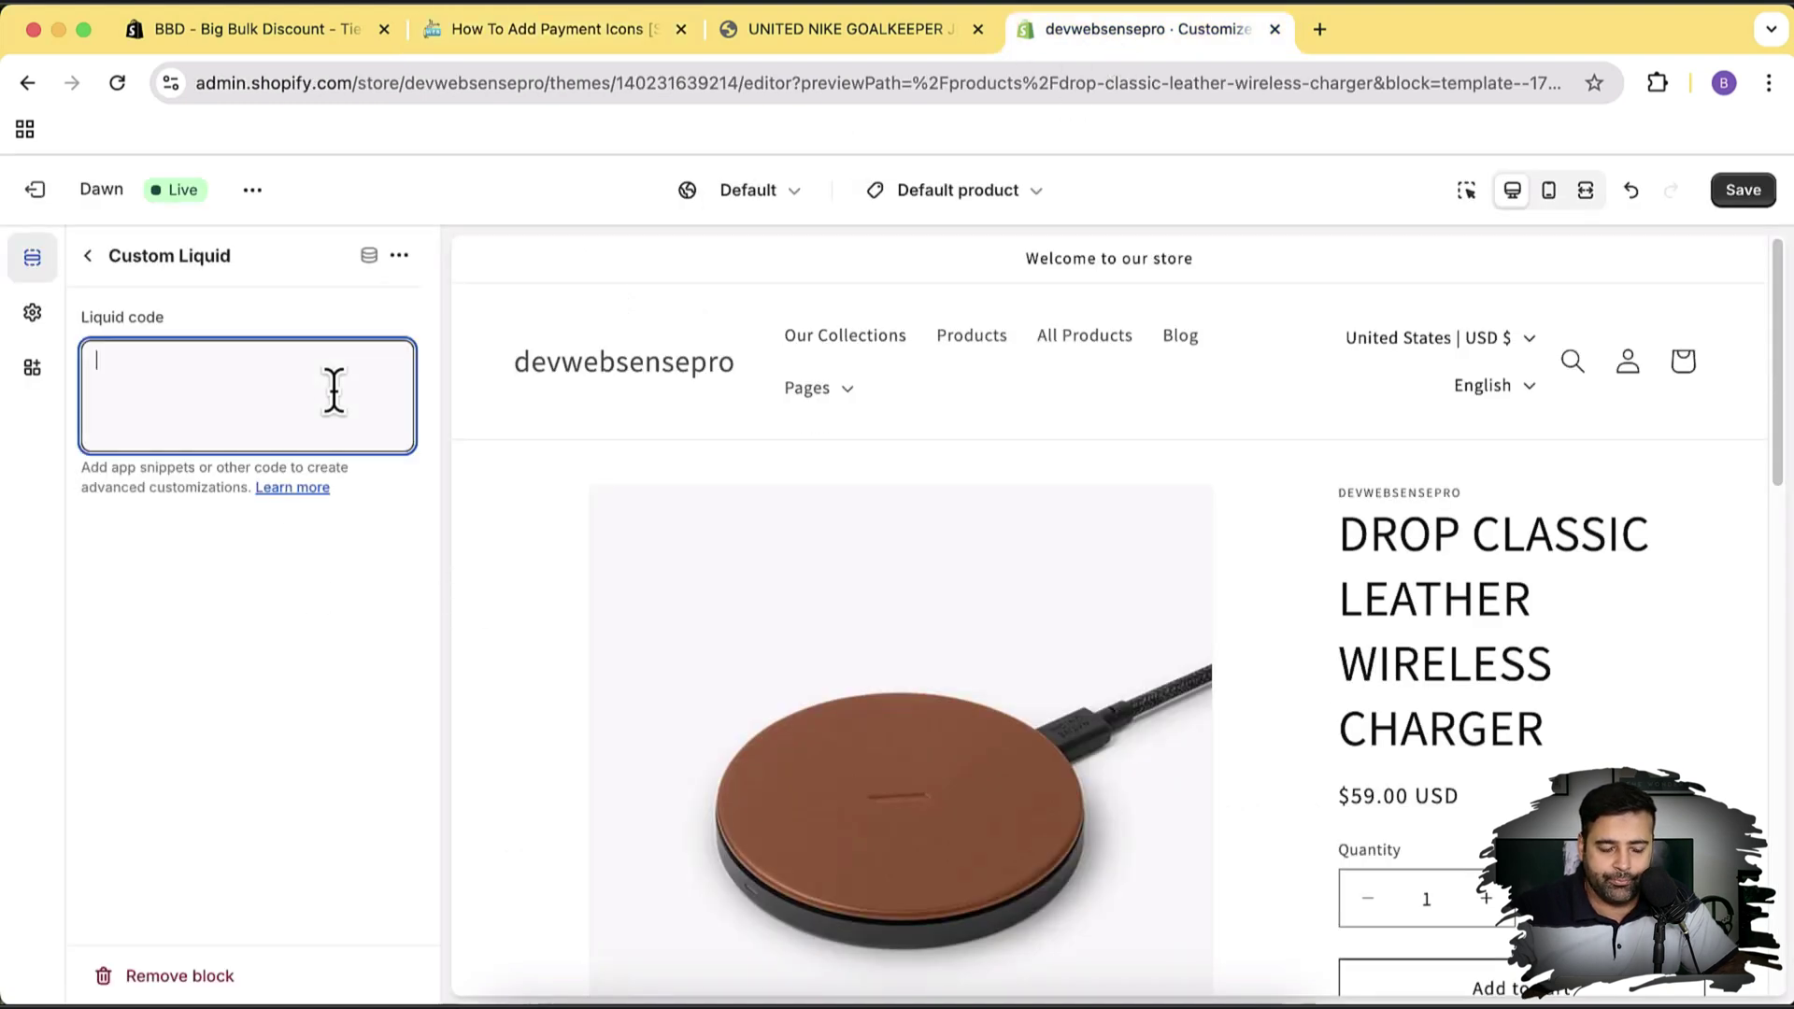
key(super+v)
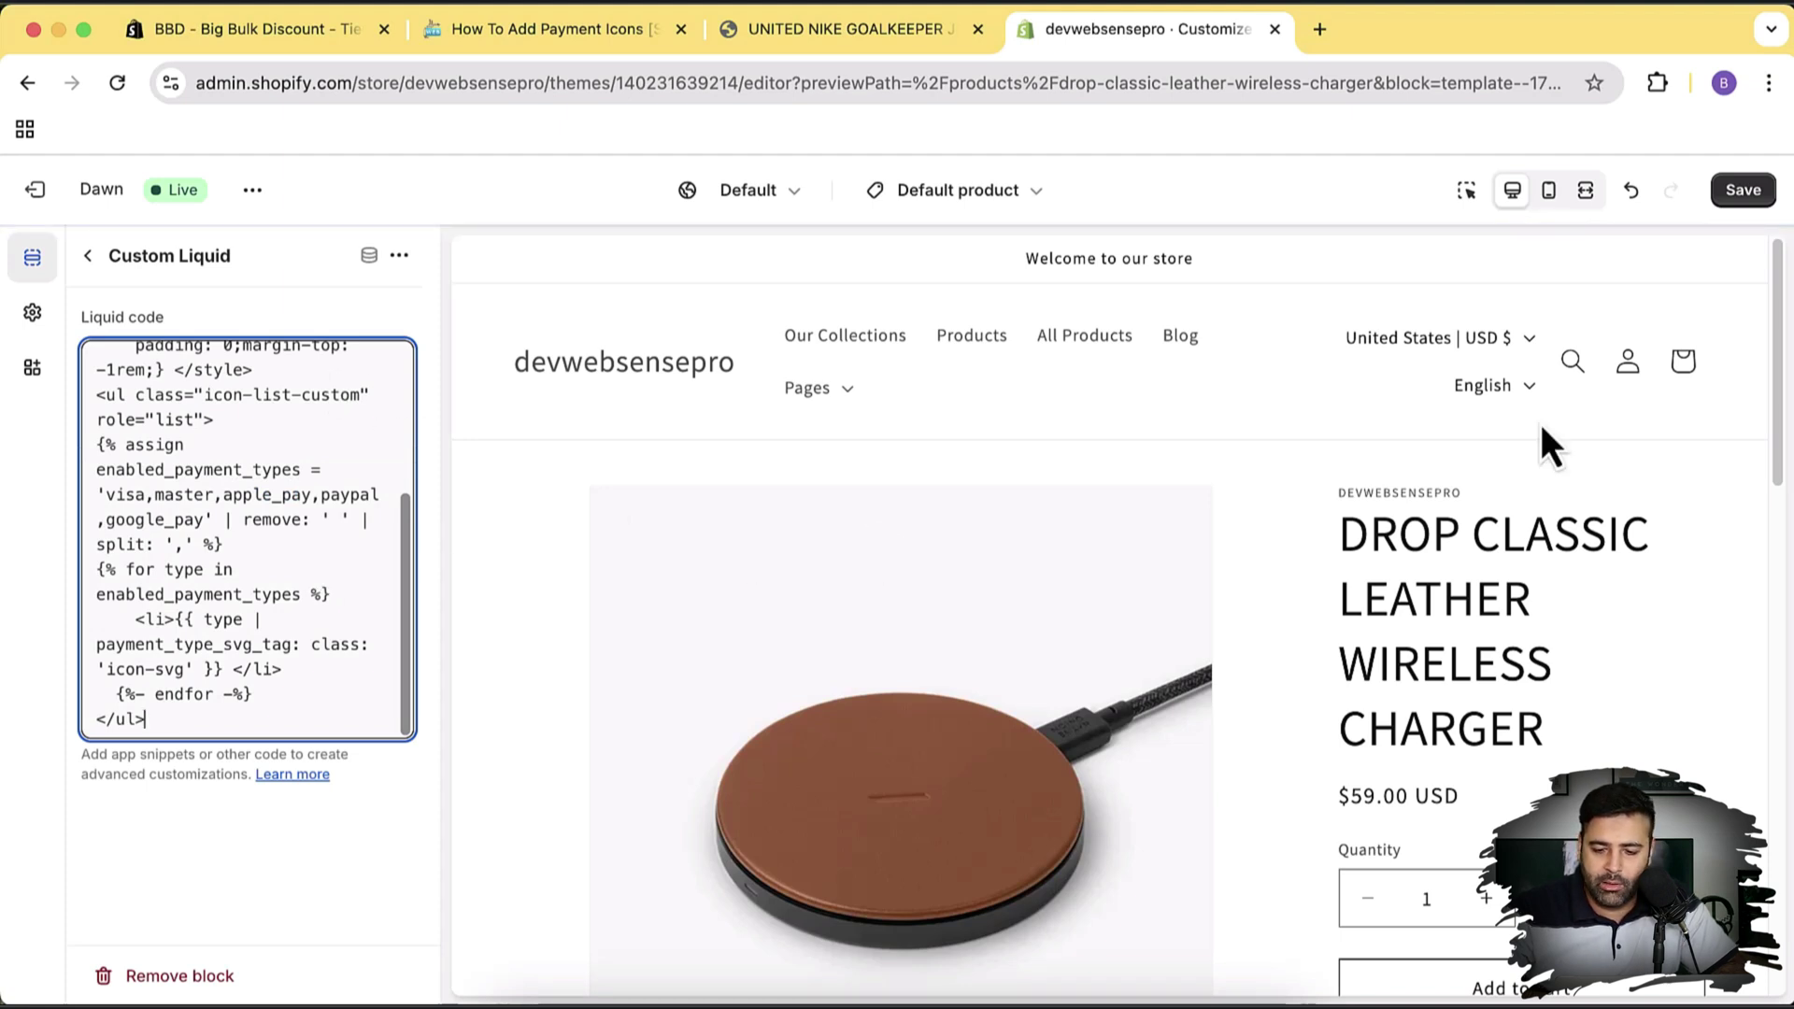
scroll(1541, 421, down, 3)
scroll(1540, 421, down, 5)
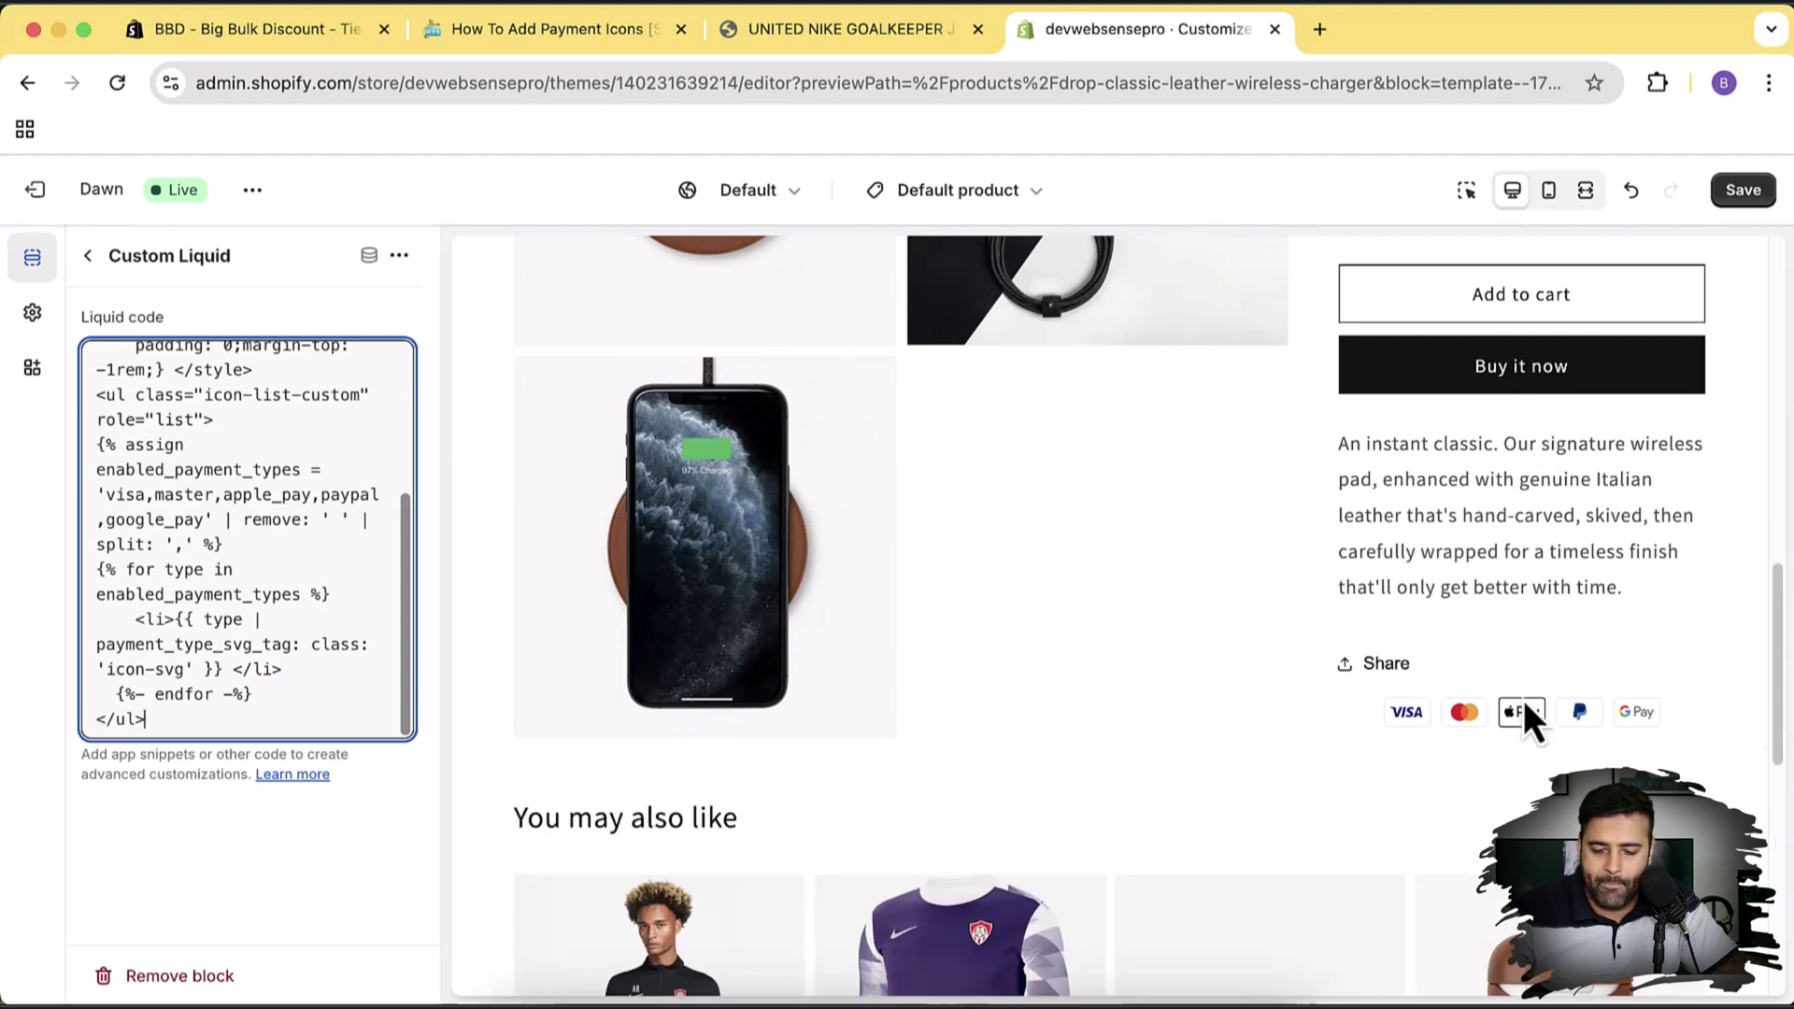
Drag the Custom Liquid block between Buy buttons and Description.
click(89, 257)
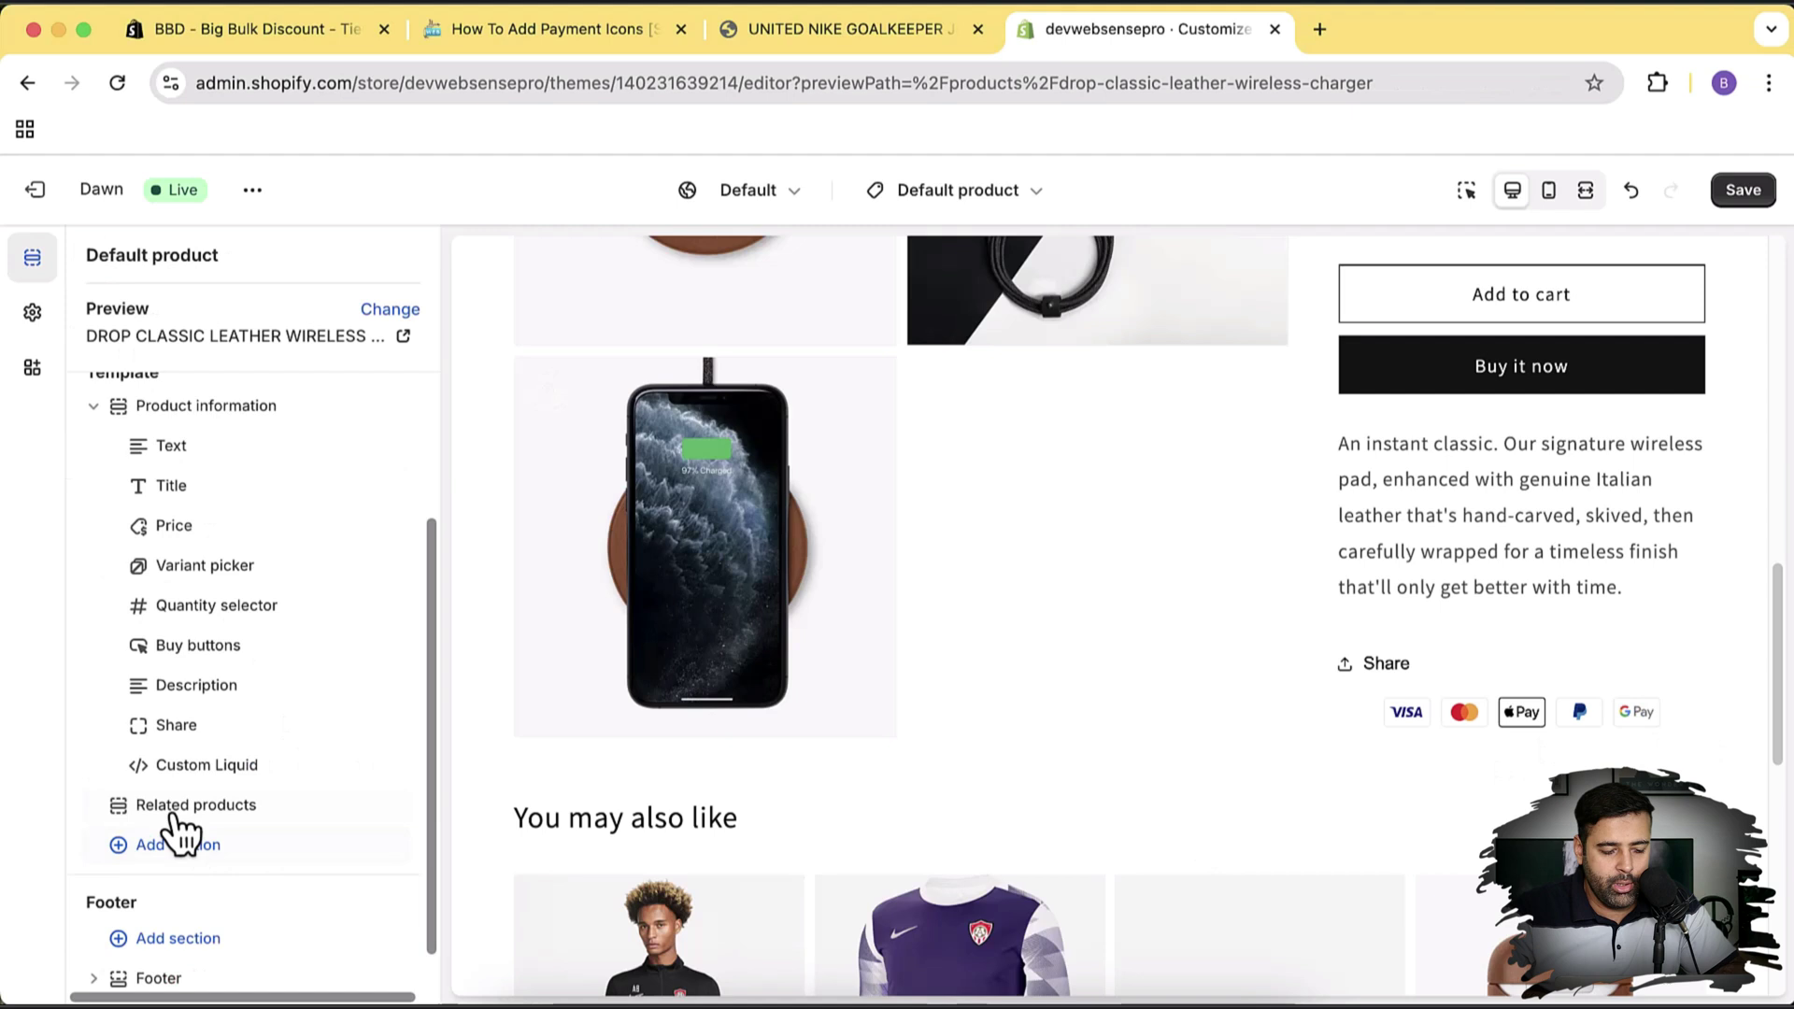
drag(135, 771, 155, 685)
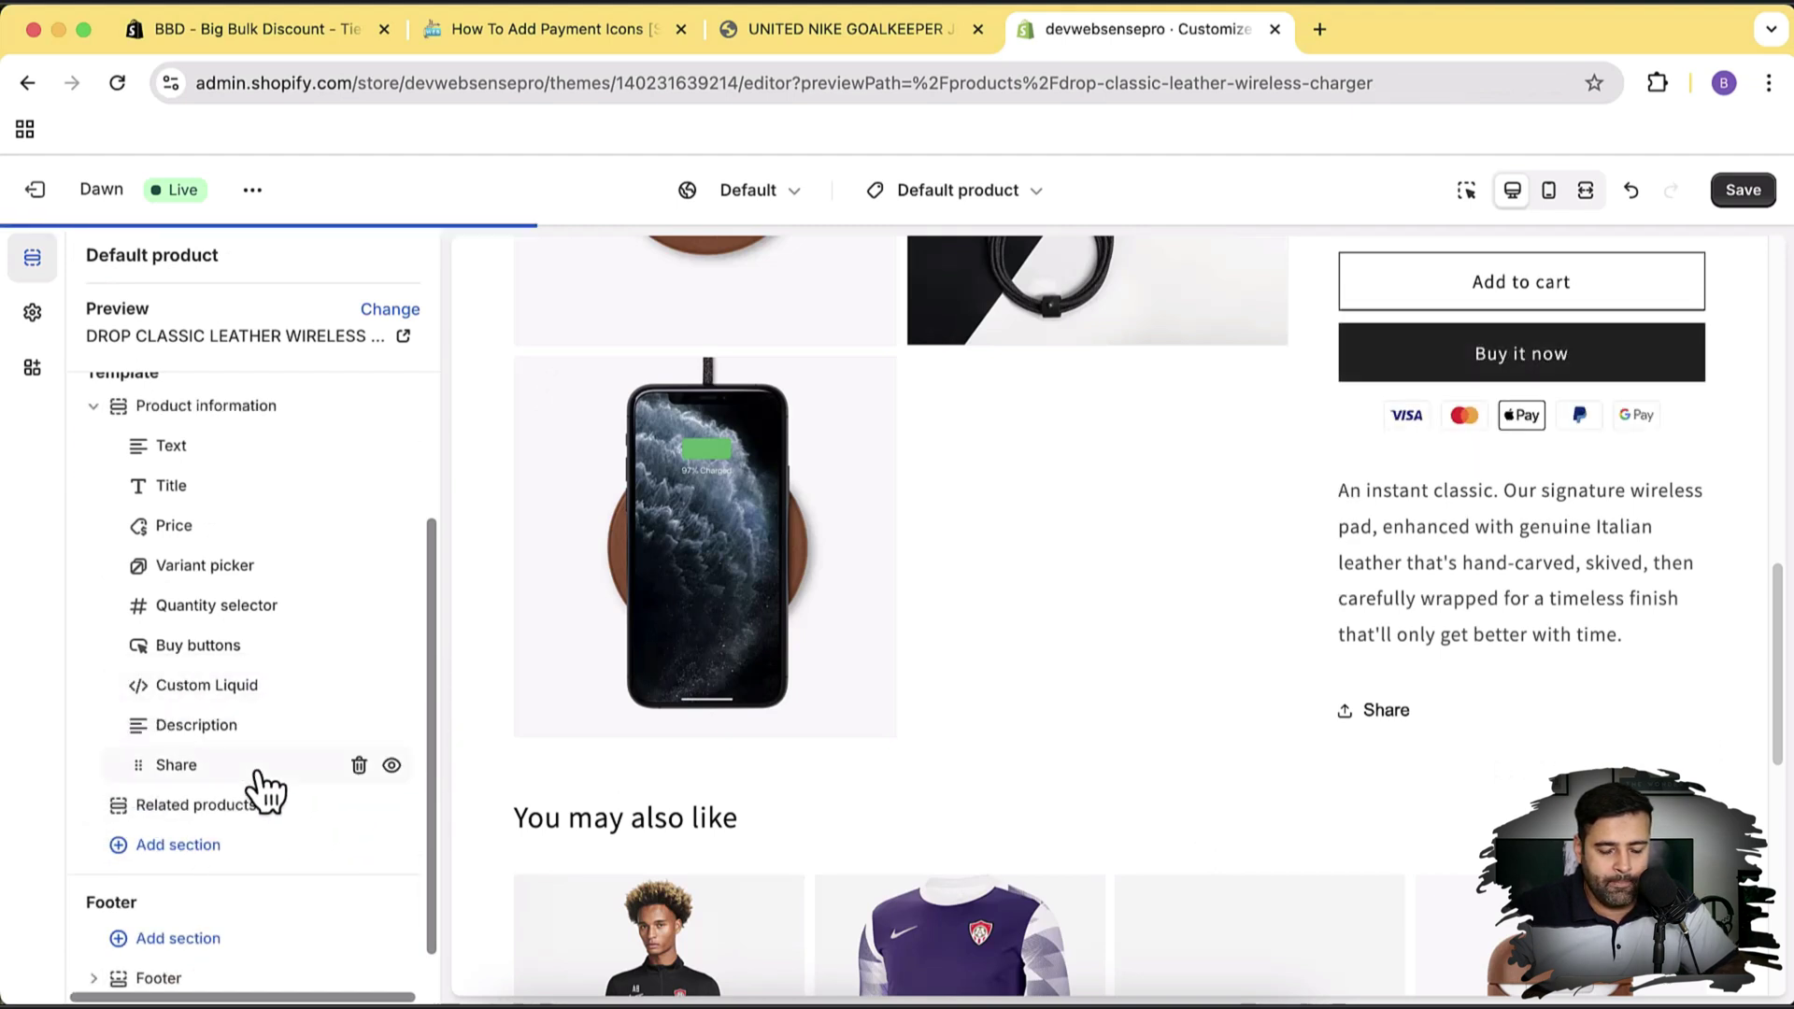
scroll(1475, 647, up, 2)
scroll(1475, 647, up, 1)
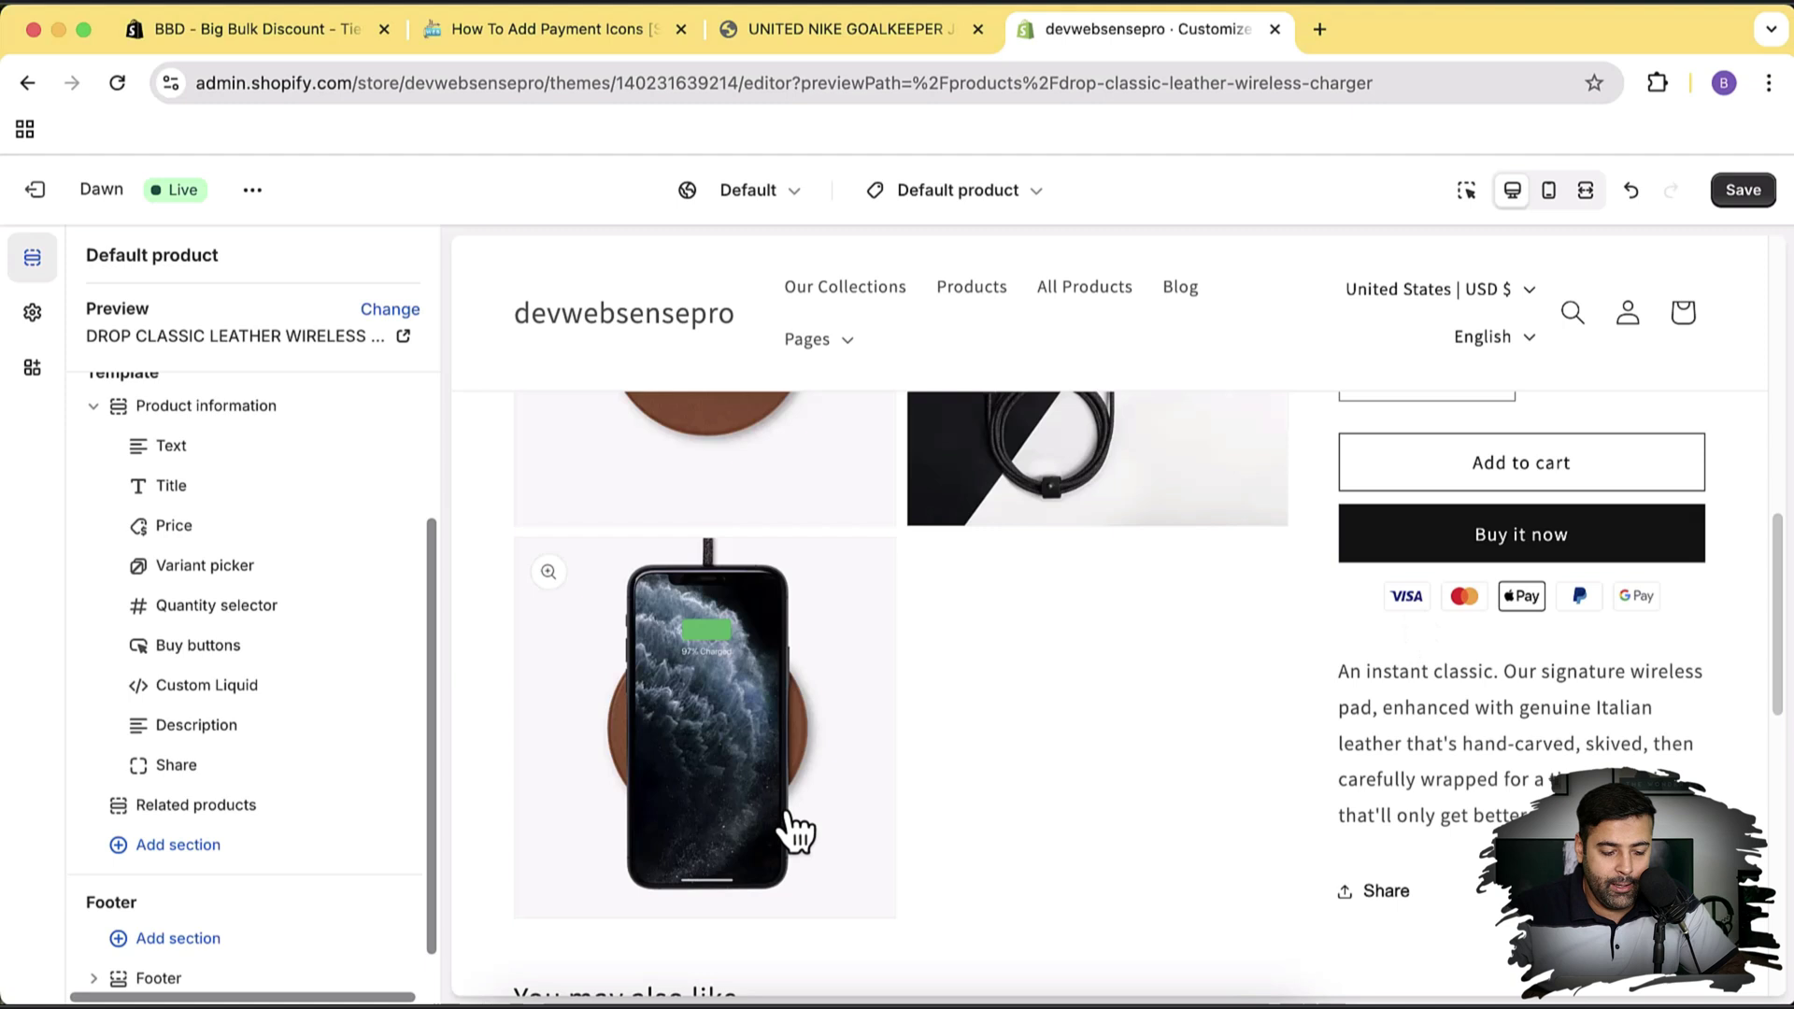
Reopen the Custom Liquid code and place the cursor right after google_pay in the payment list.
click(239, 686)
scroll(350, 504, down, 5)
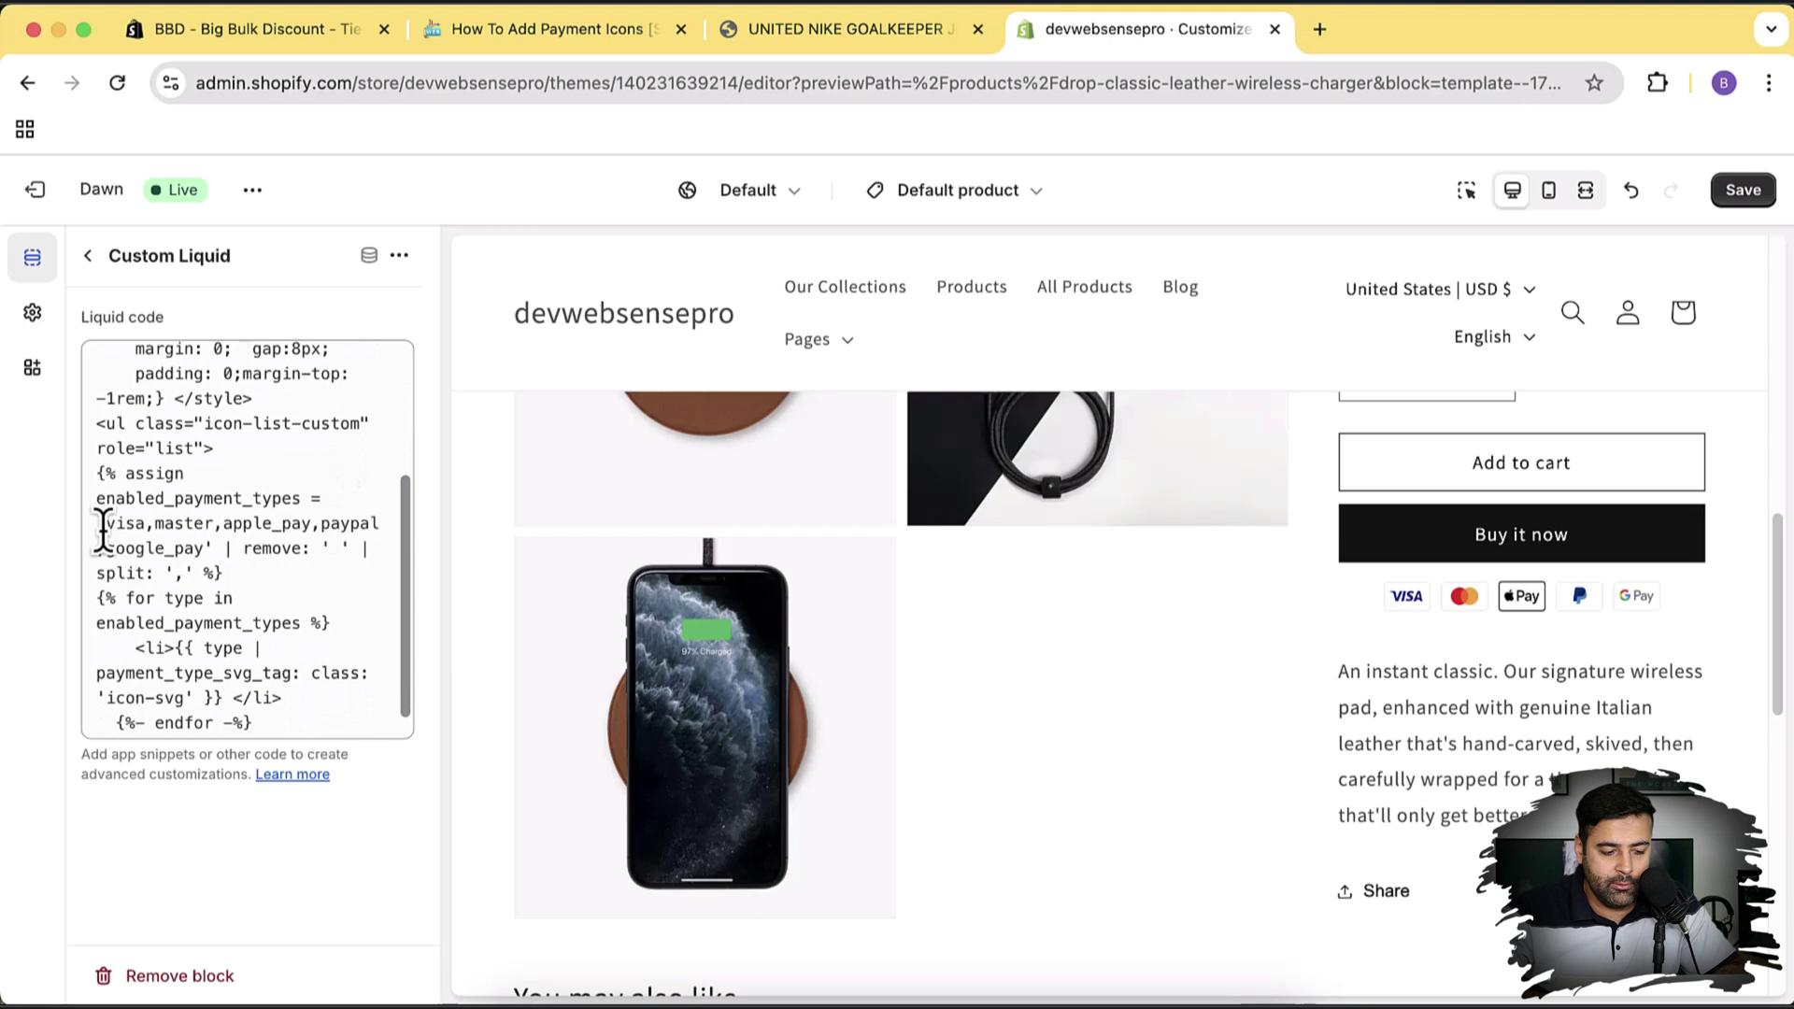
drag(105, 523, 206, 549)
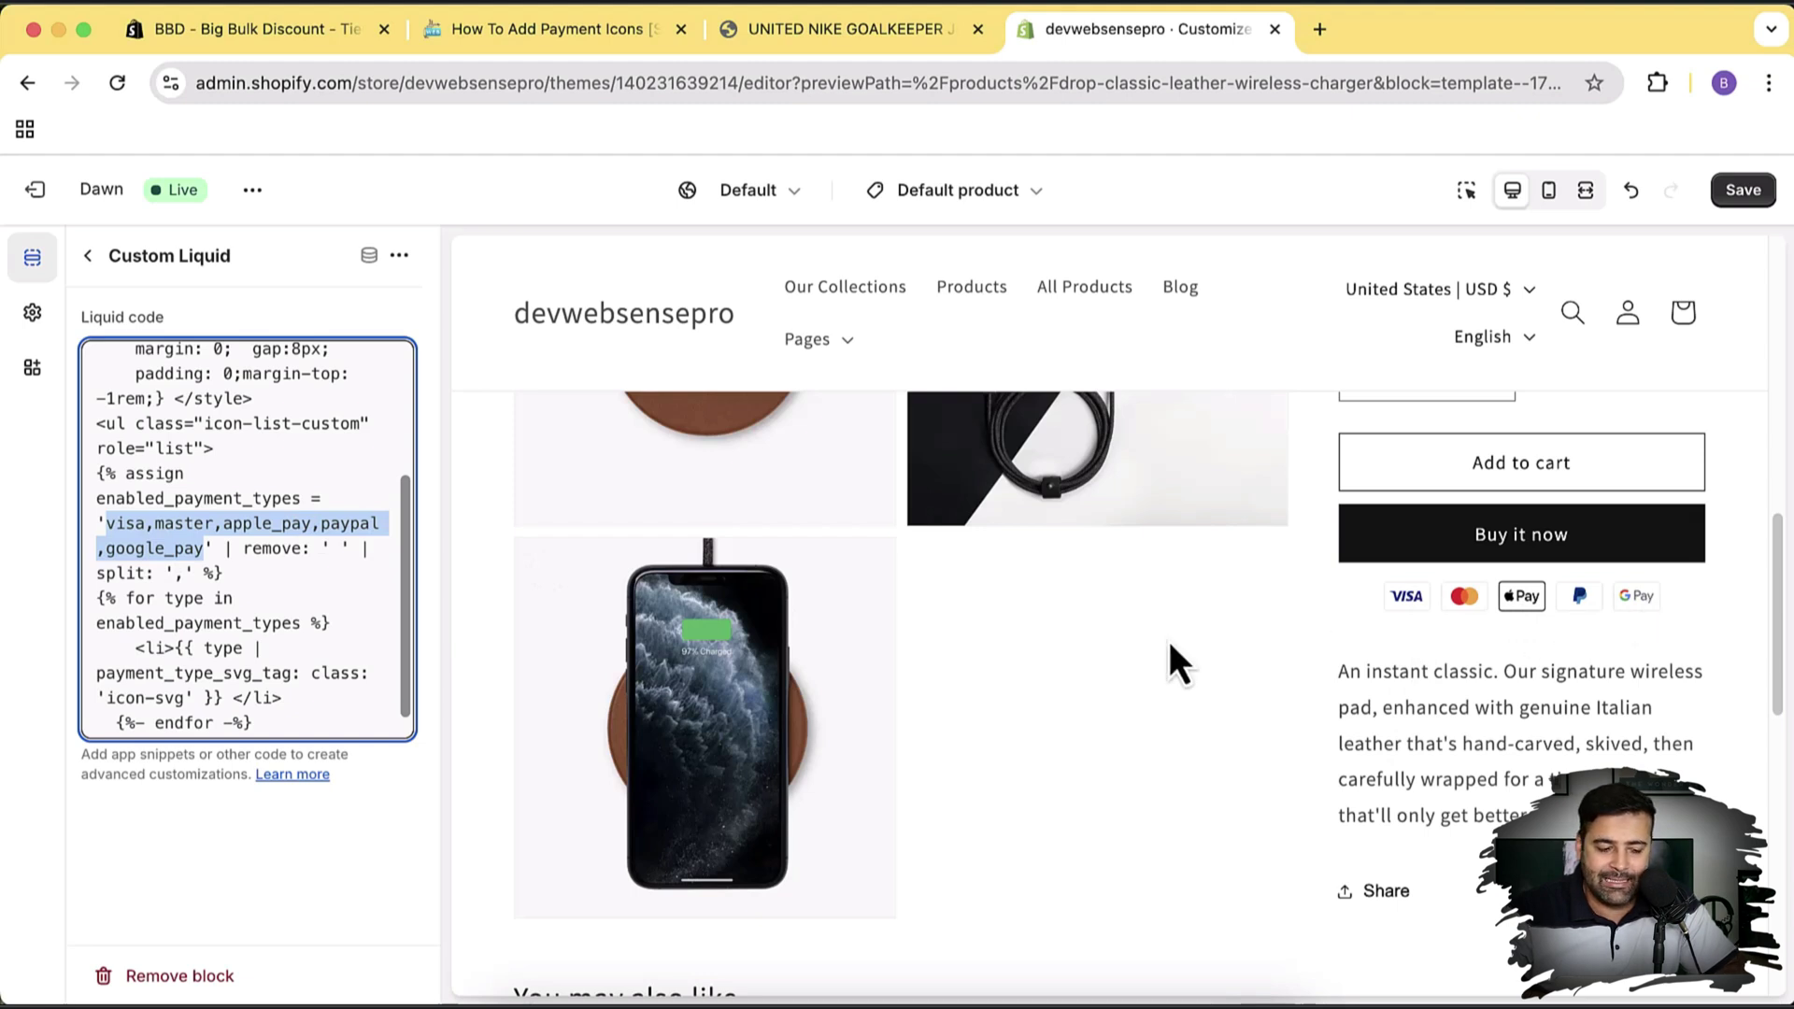
click(202, 549)
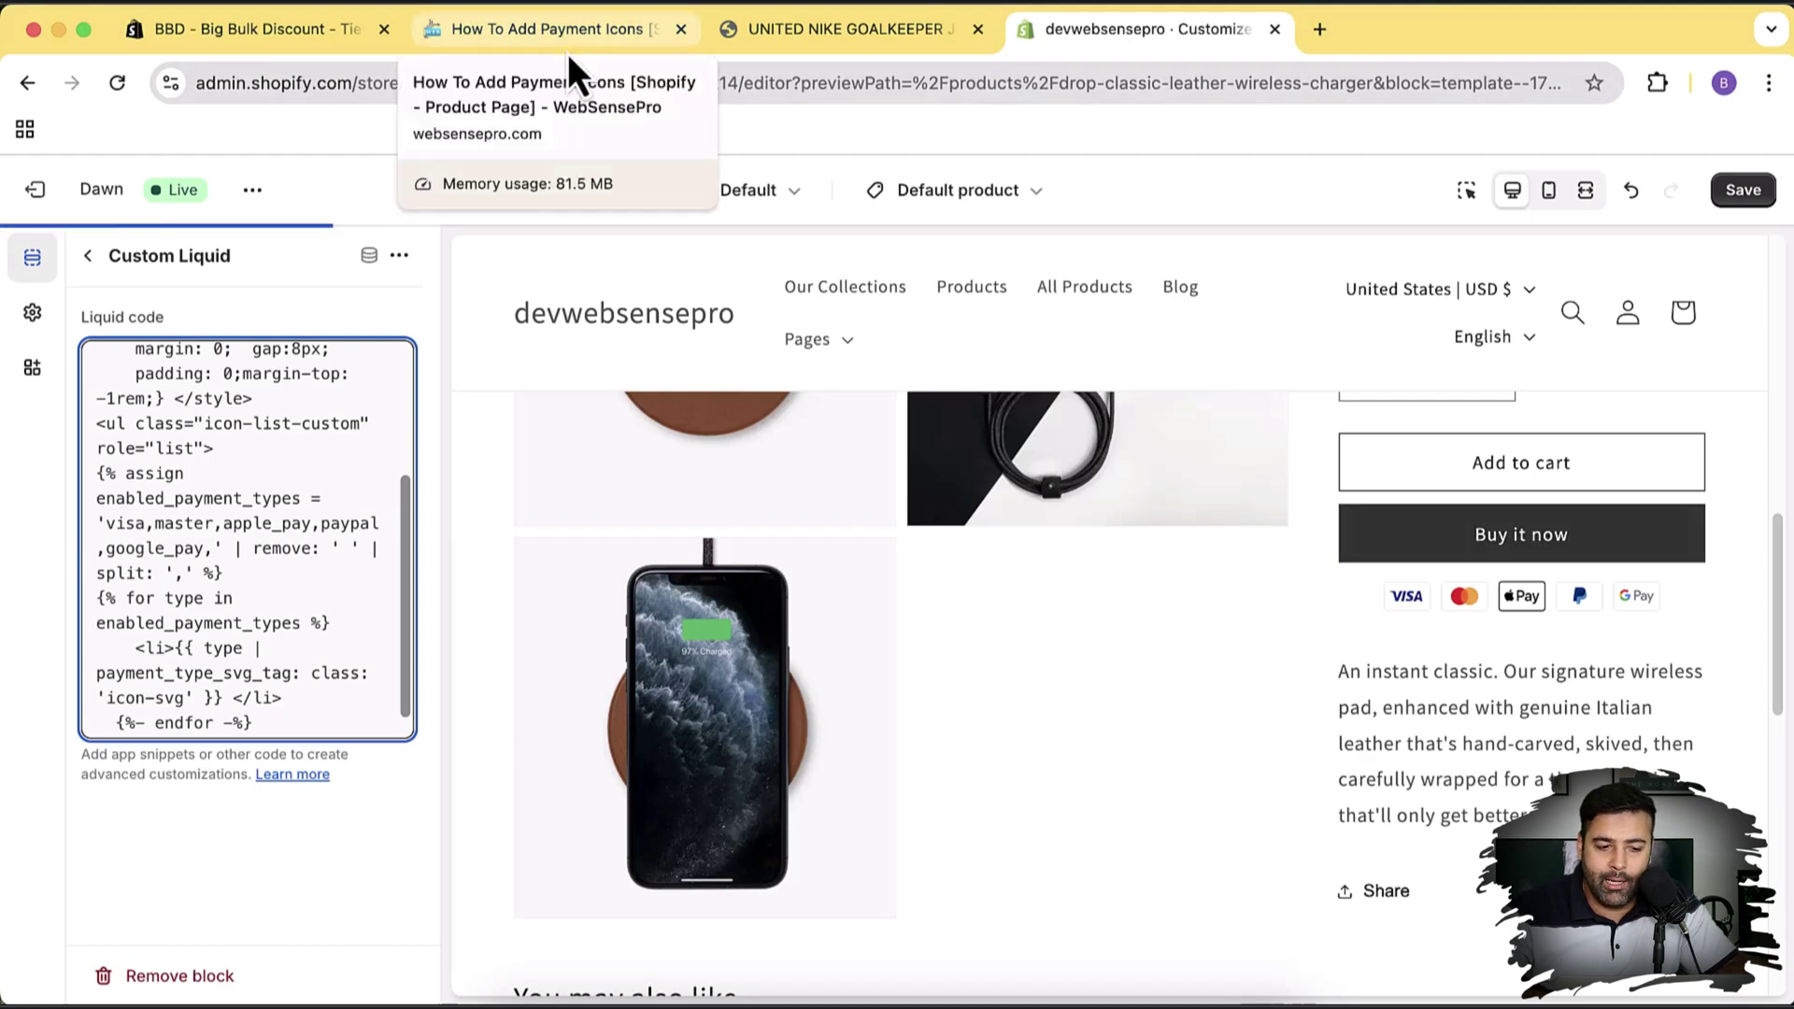
In the tutorial's icon list, look over master, paypal, american_express and apple_pay.
click(568, 53)
click(1444, 460)
scroll(1430, 486, down, 3)
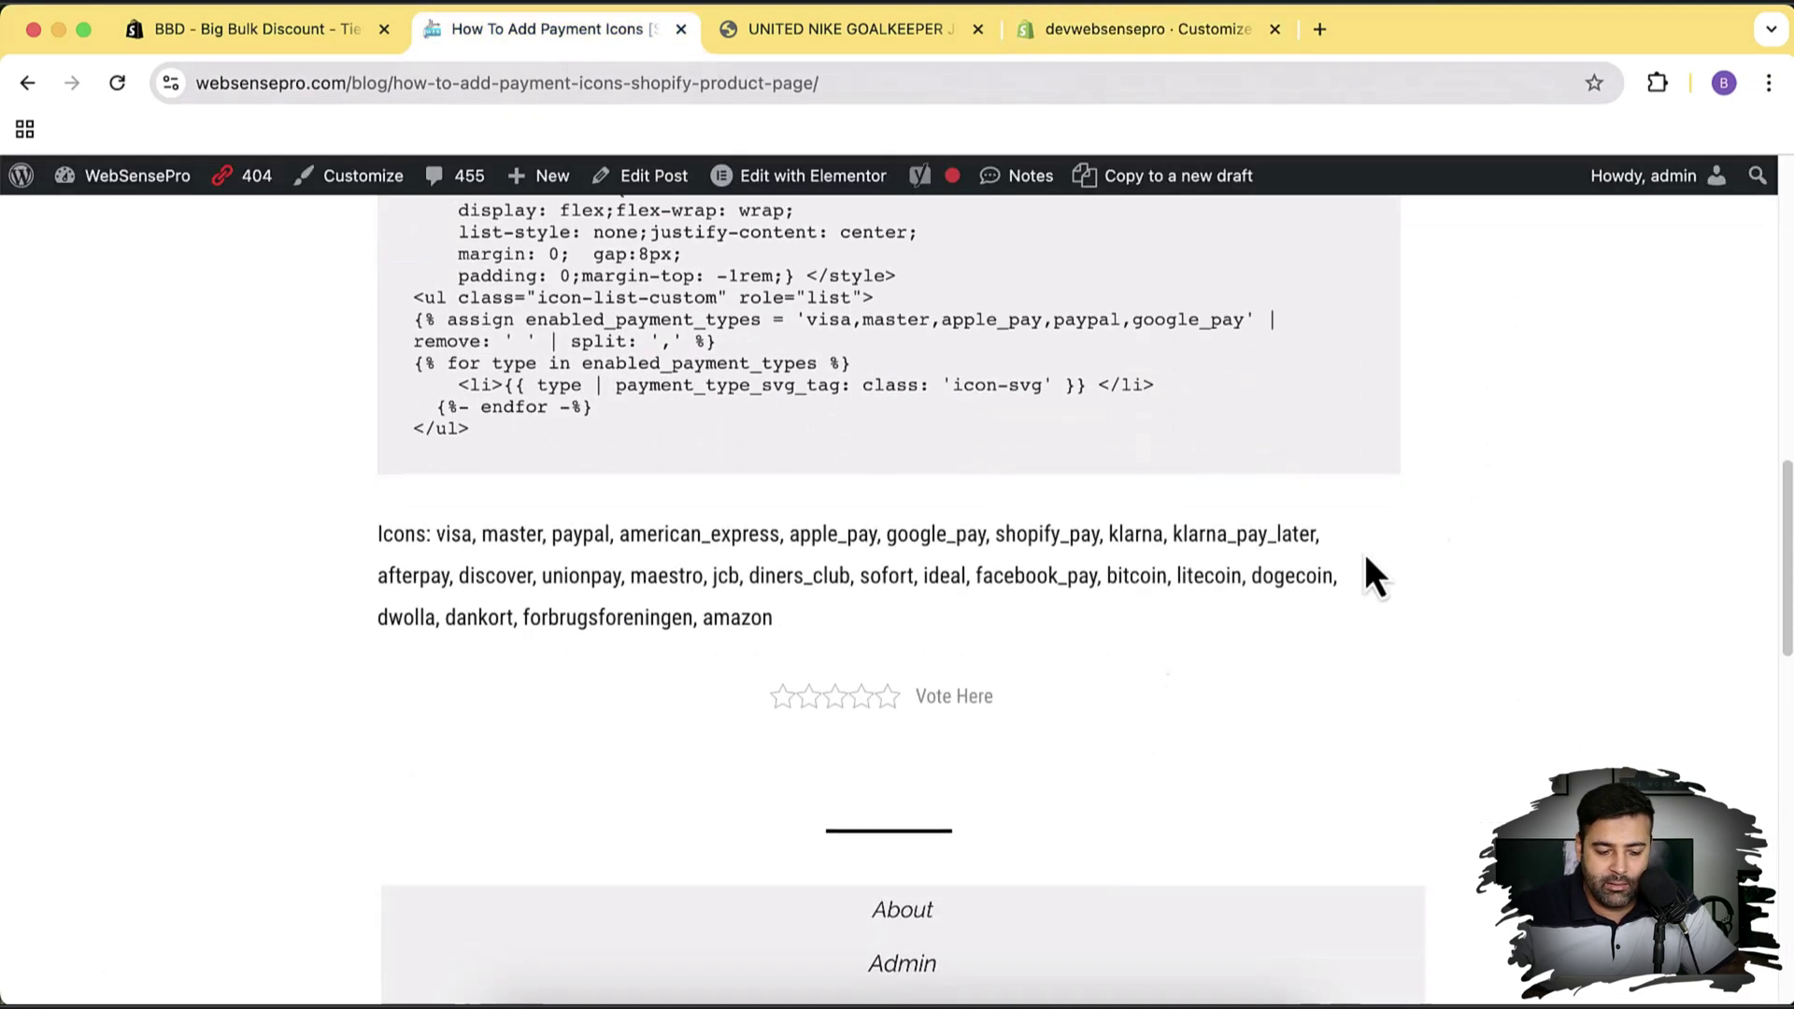
double_click(507, 533)
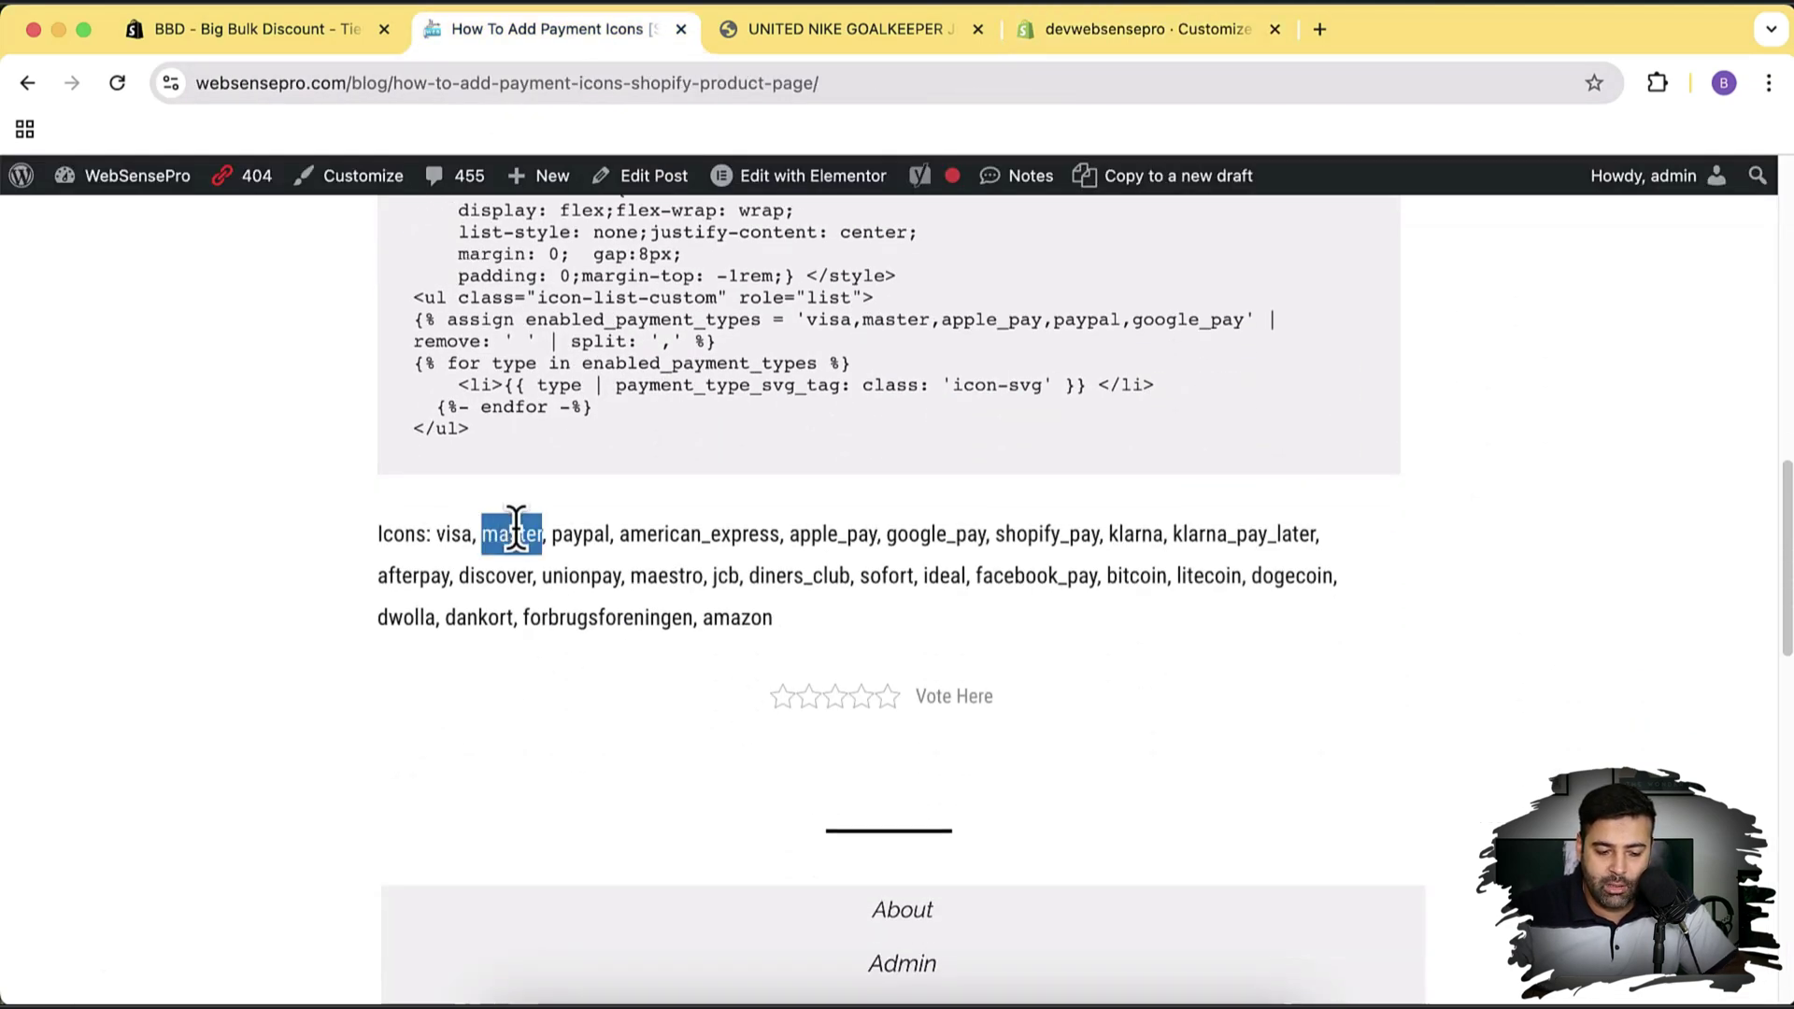
double_click(592, 534)
double_click(678, 533)
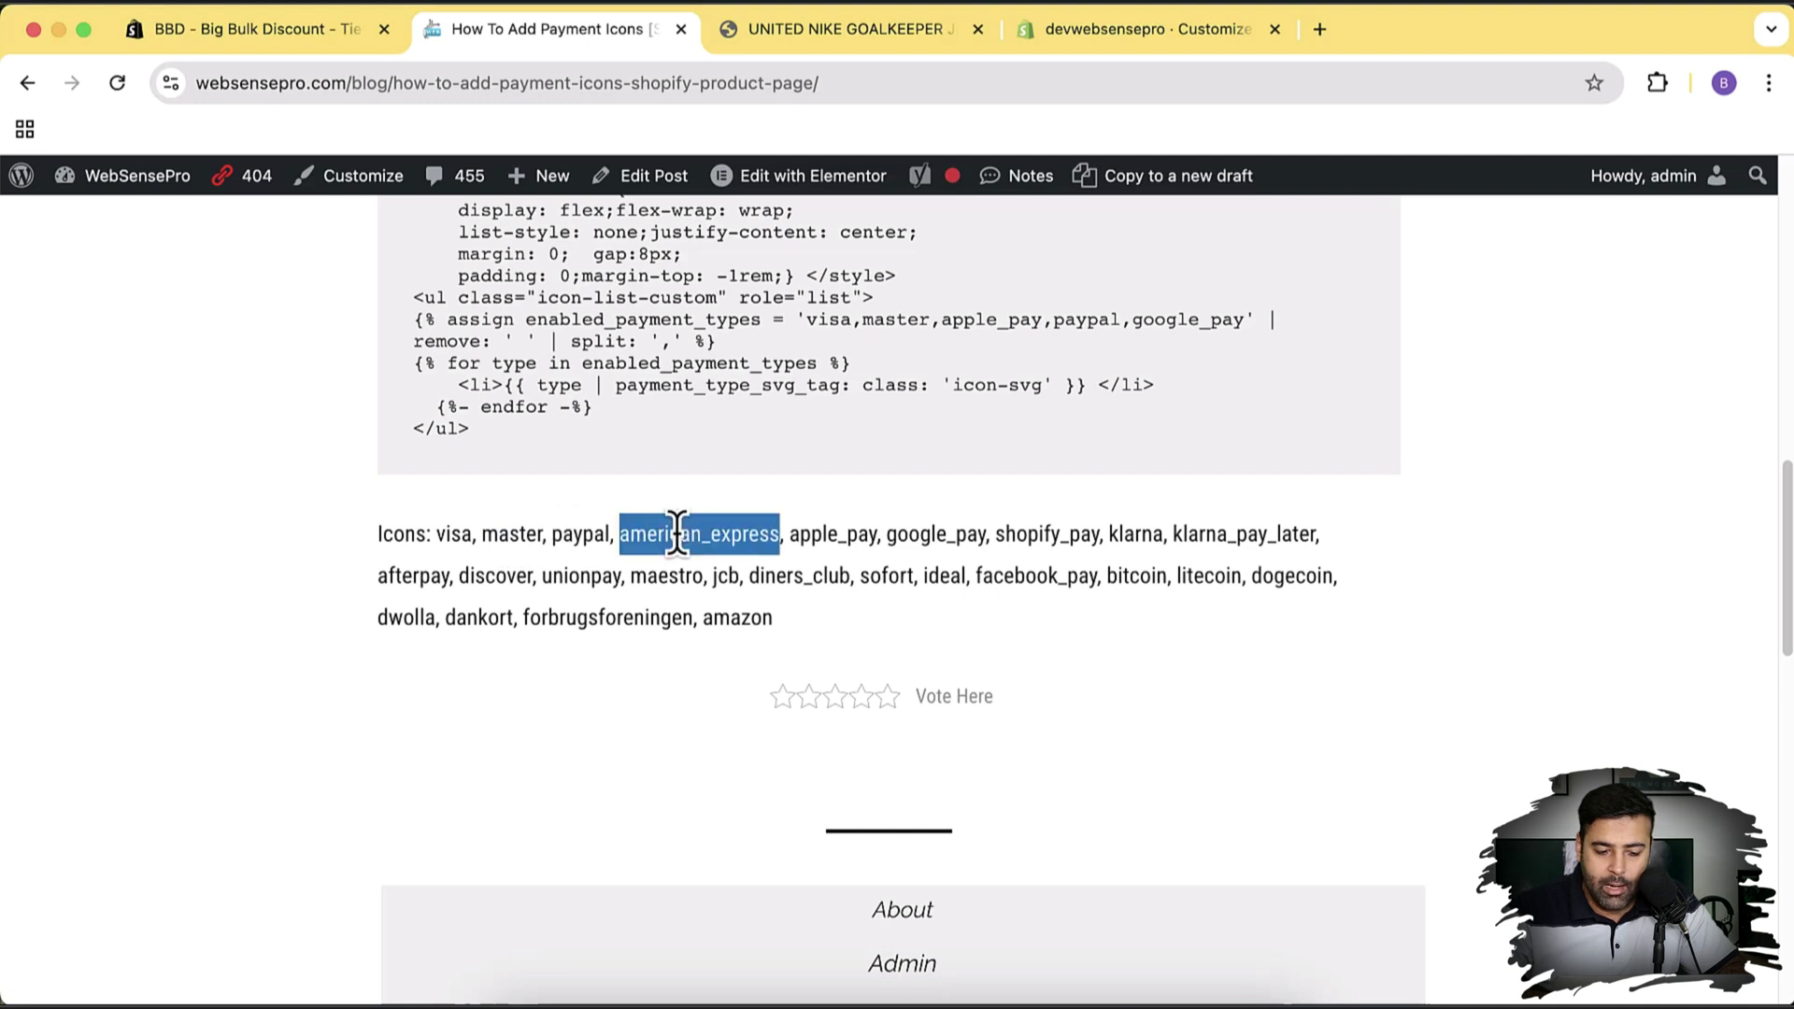
double_click(833, 533)
click(935, 534)
Review google_pay through afterpay, then select unionpay for copying.
double_click(935, 534)
double_click(1014, 533)
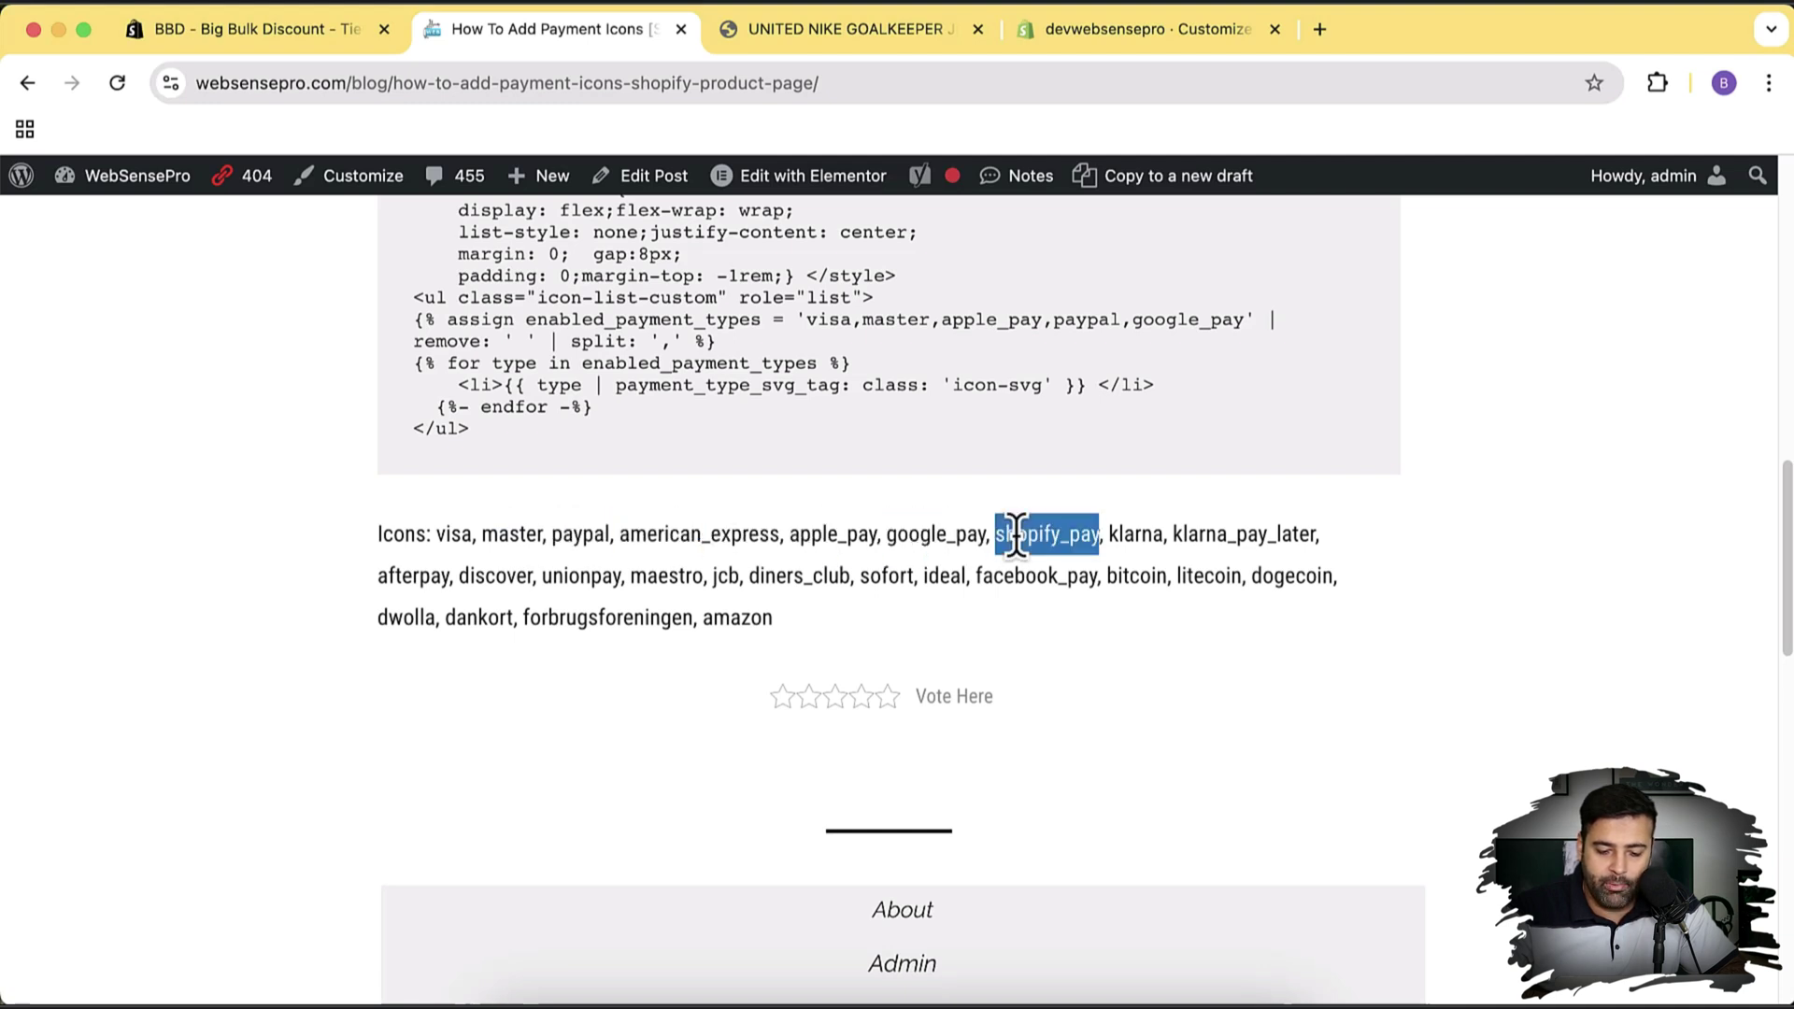
double_click(1131, 531)
double_click(1209, 533)
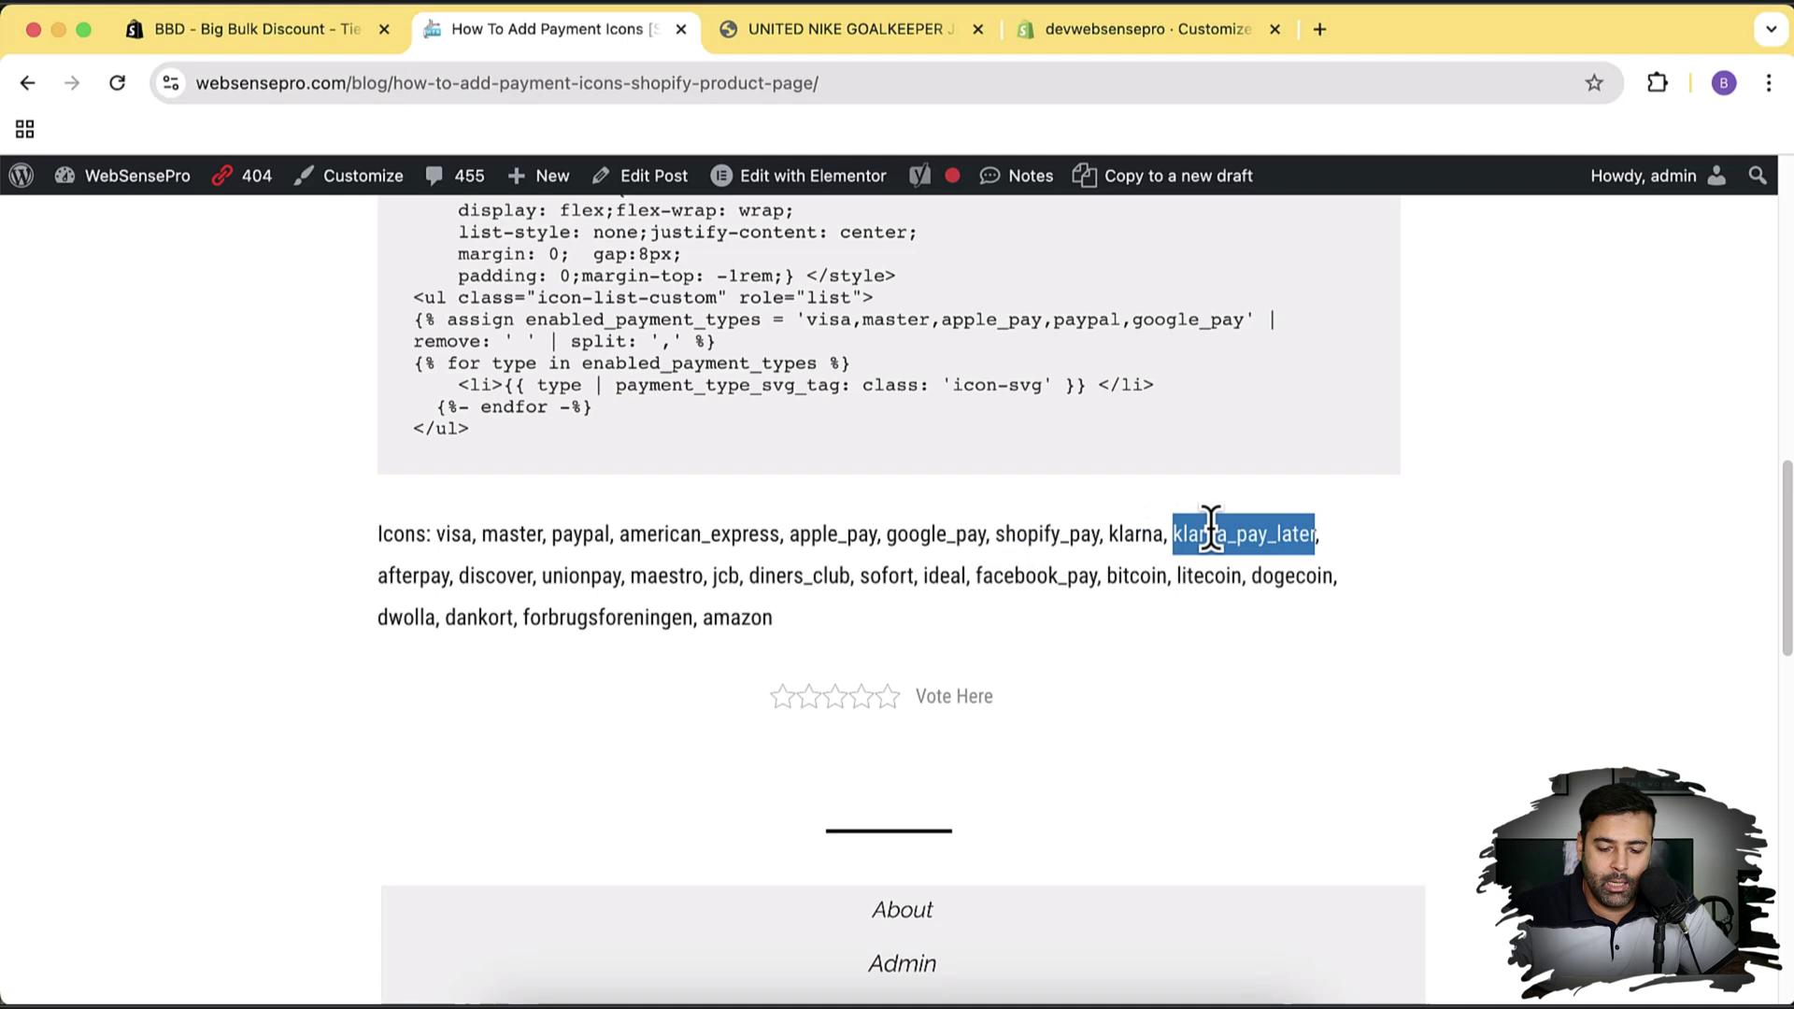
double_click(423, 574)
click(493, 571)
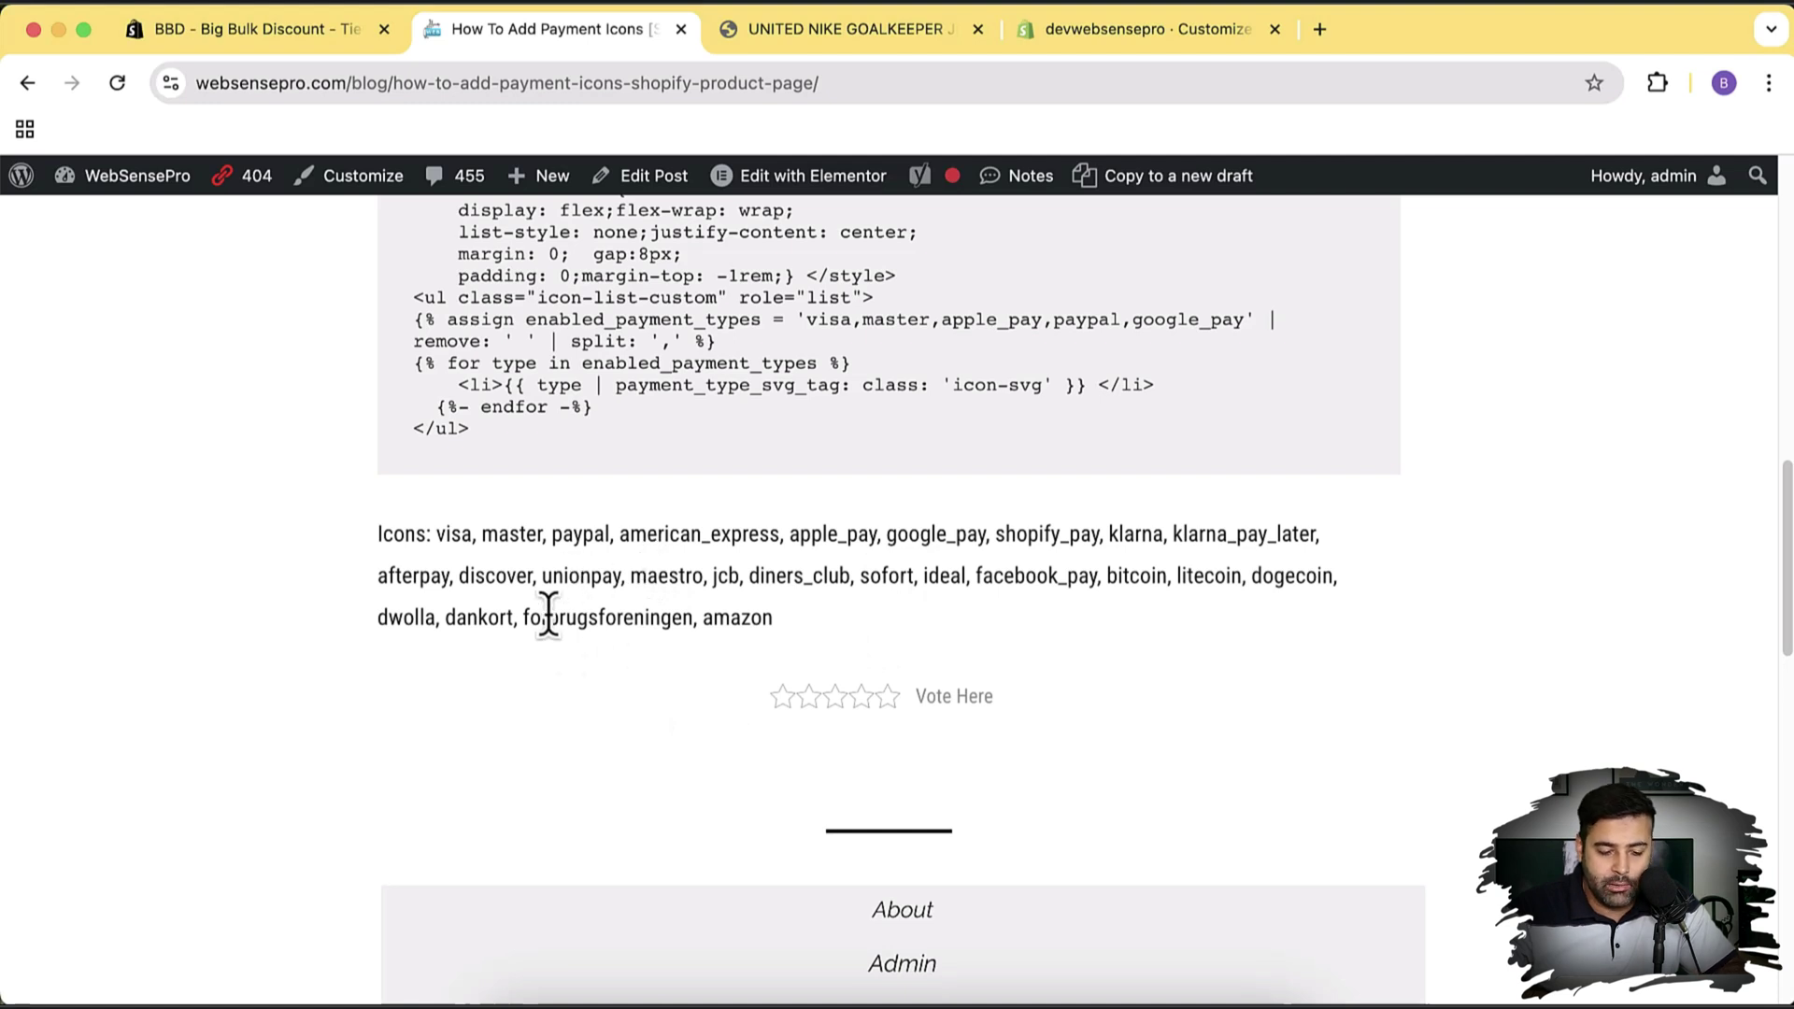
double_click(581, 571)
key(ctrl+c)
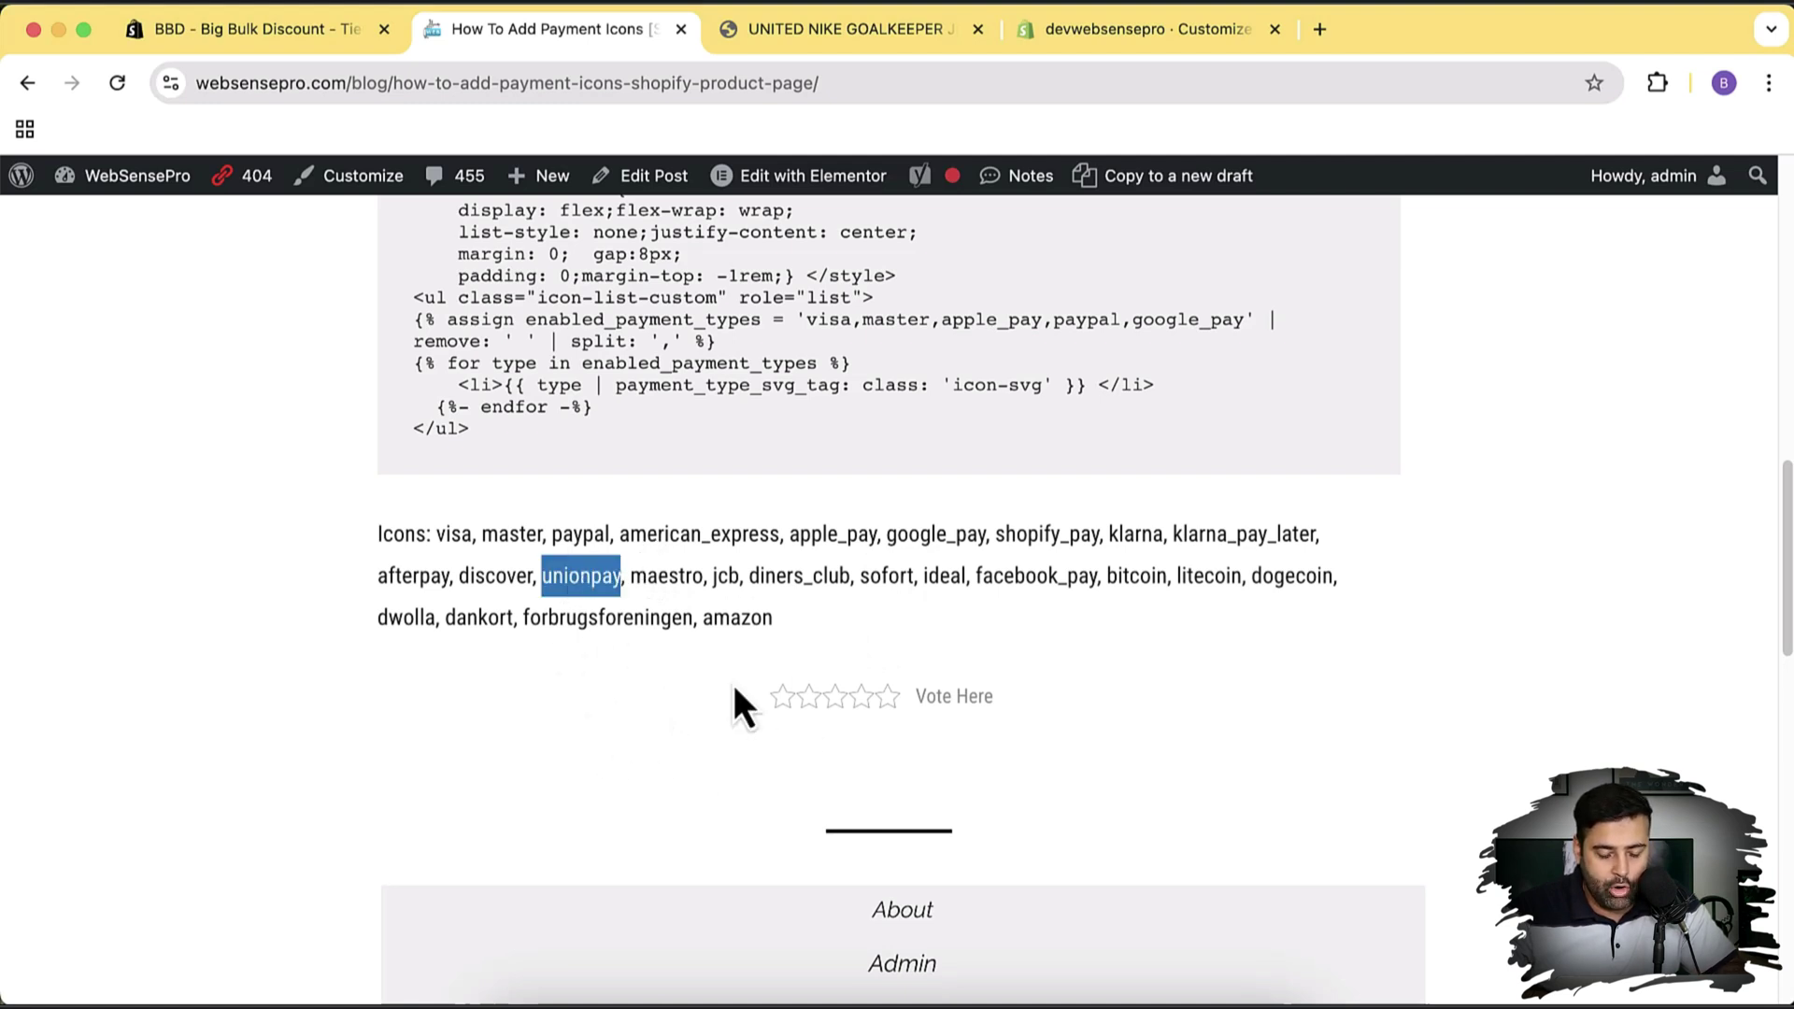
In the theme editor's Liquid code, move unionpay to the front of the payment list, before visa.
click(876, 29)
click(1145, 29)
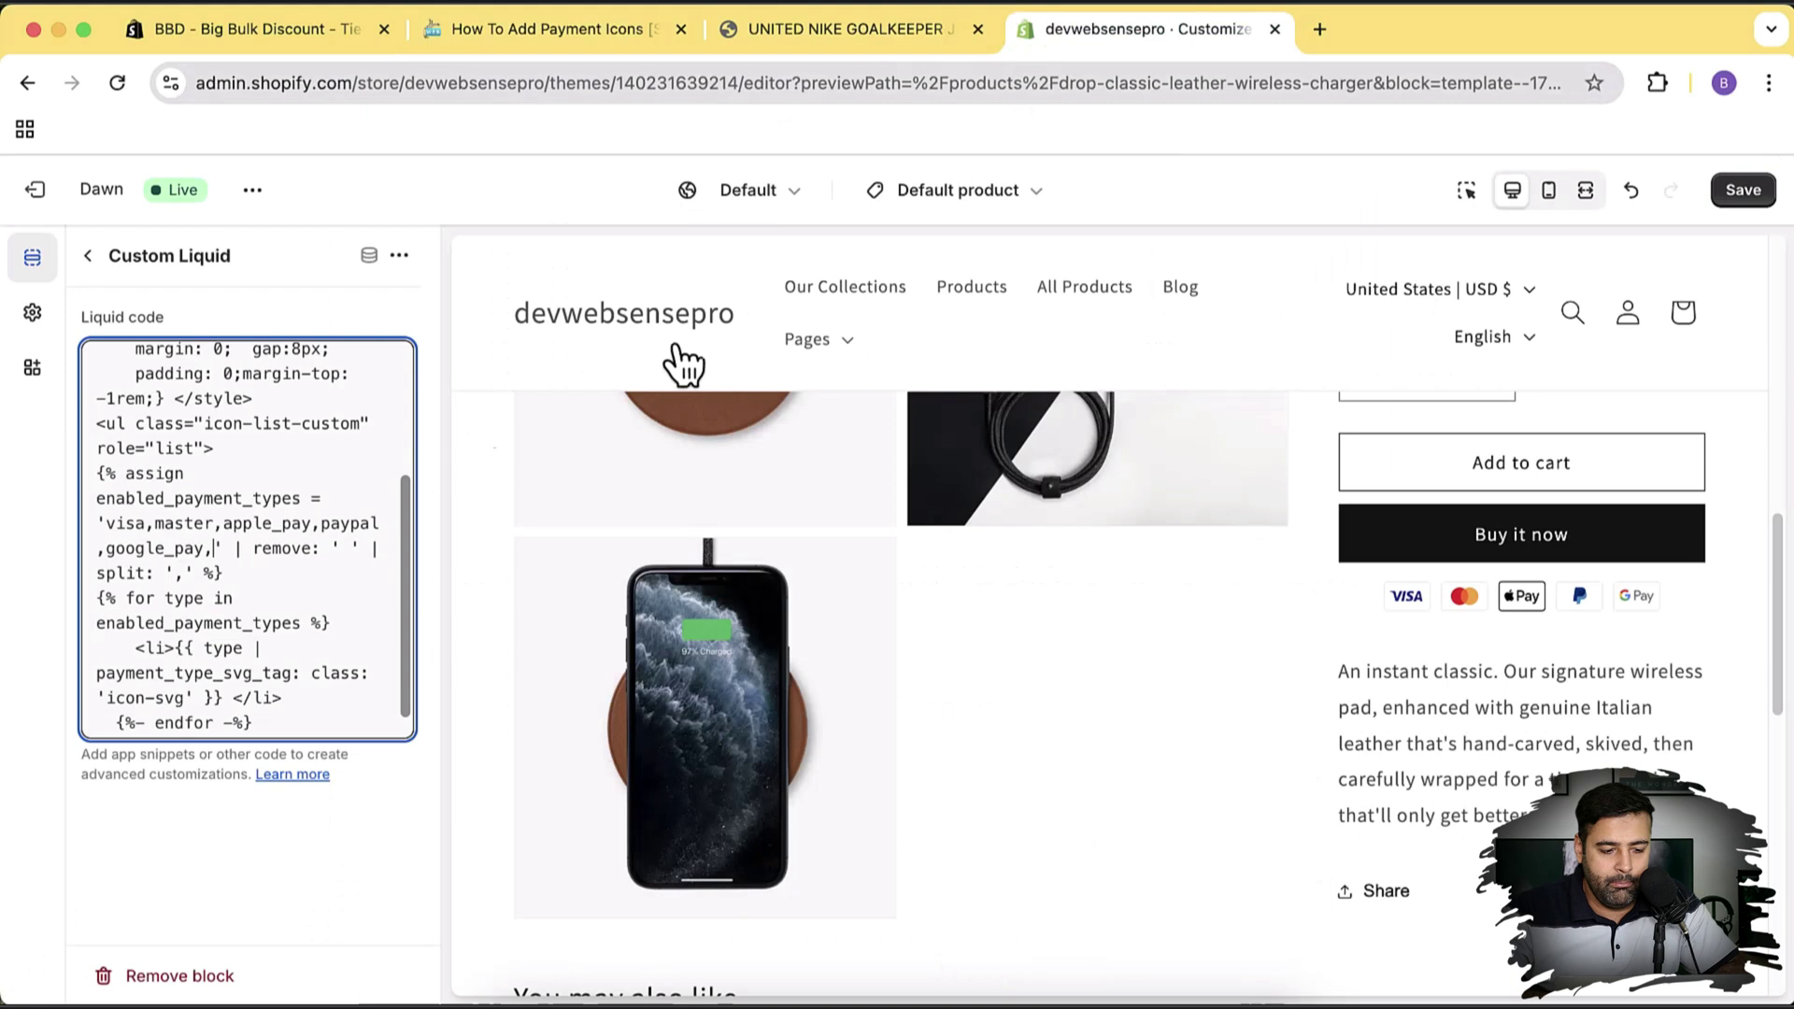
click(214, 548)
key(ctrl+v)
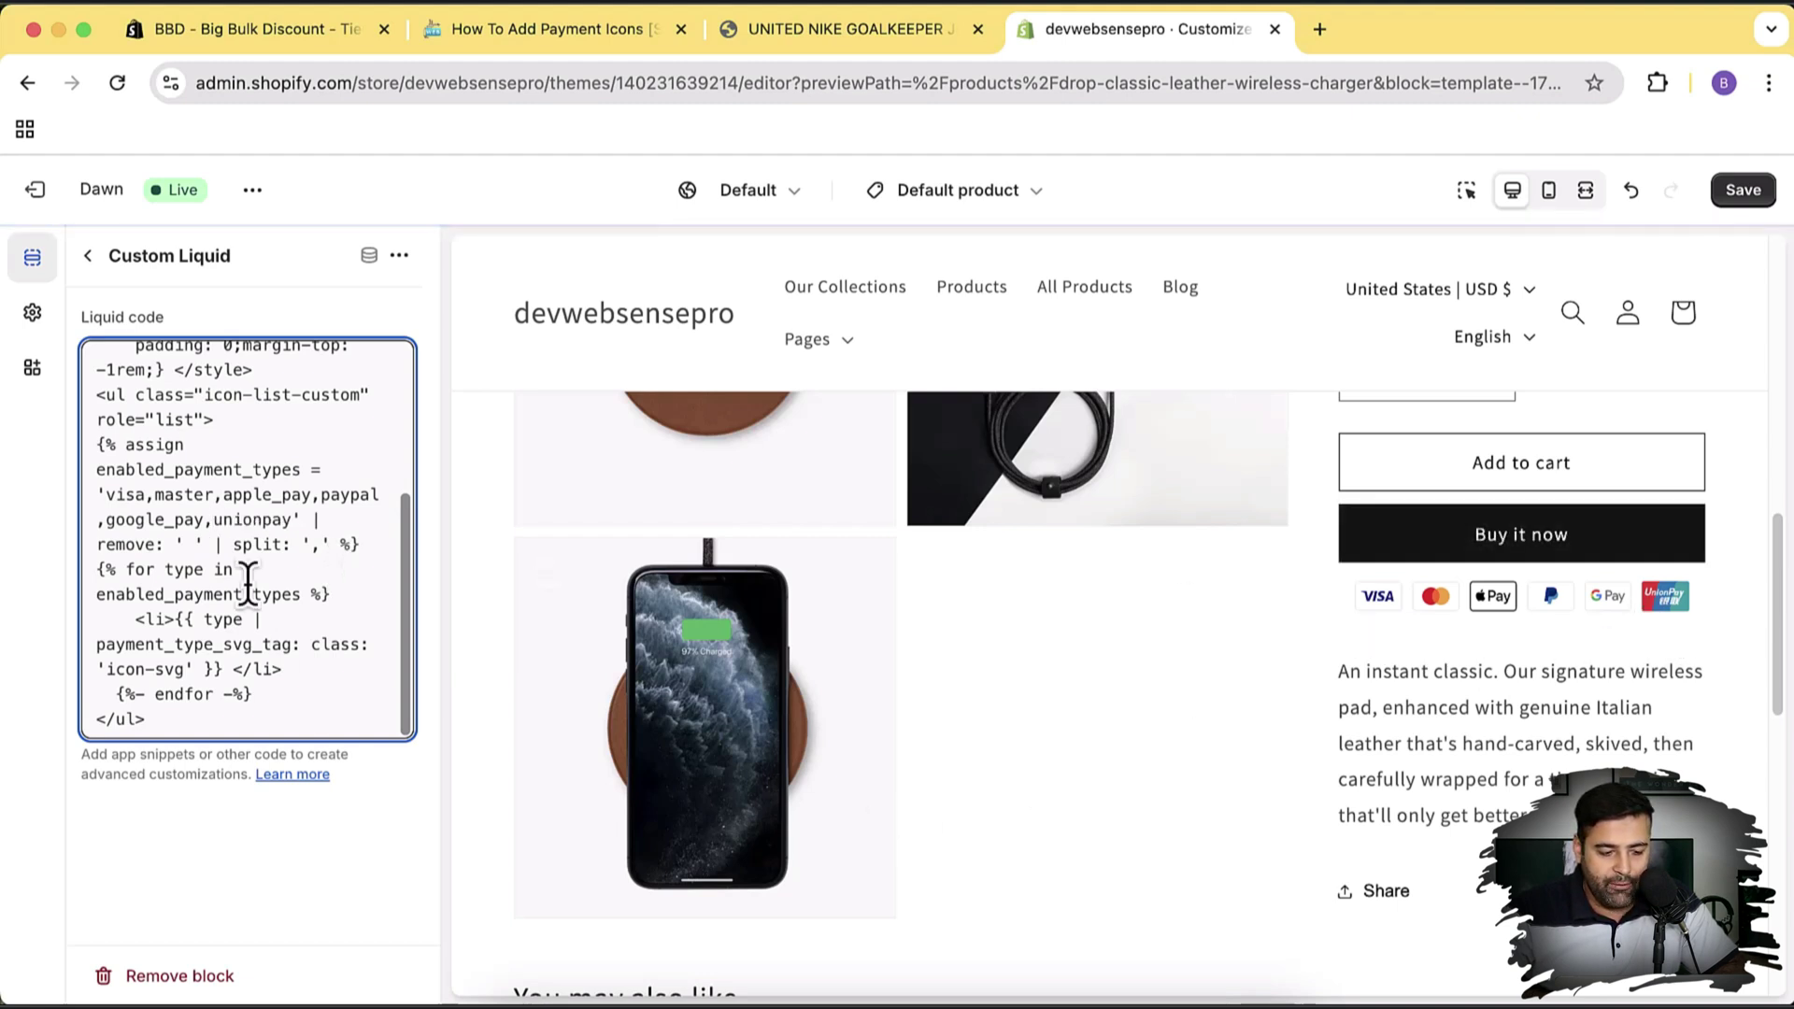
drag(294, 520, 212, 521)
key(ctrl+c)
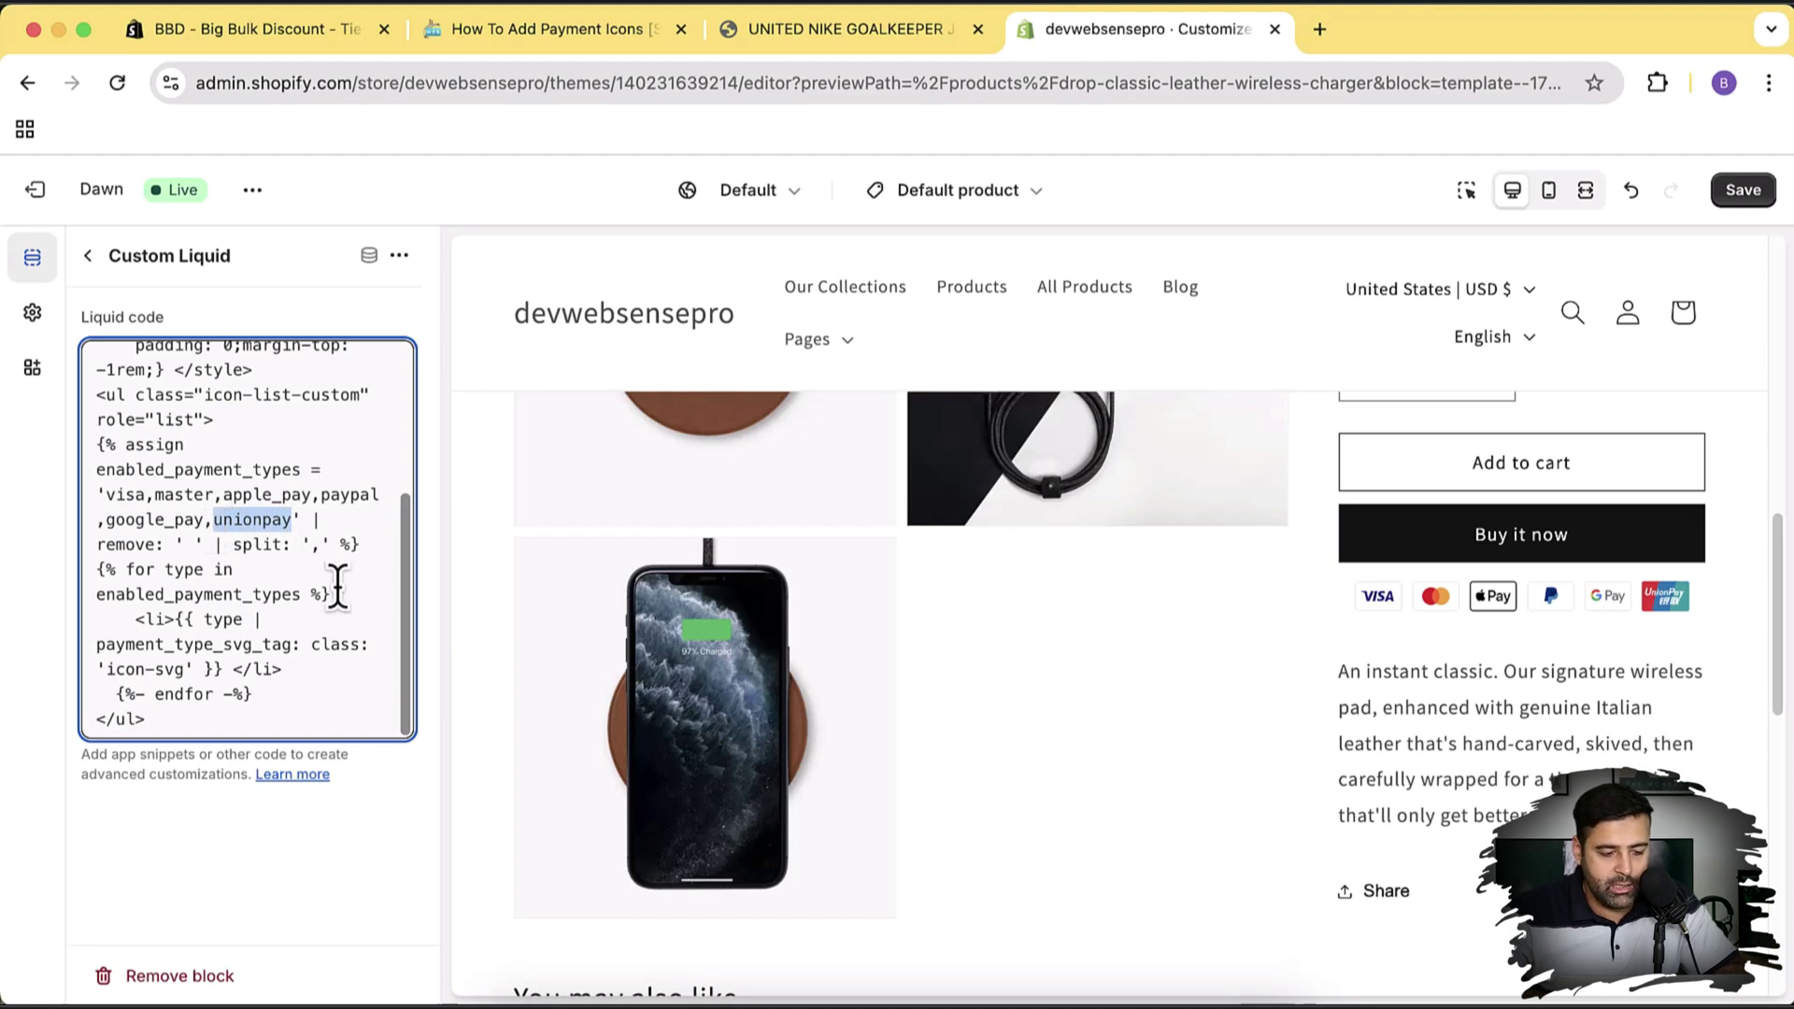
key(BackSpace)
click(105, 495)
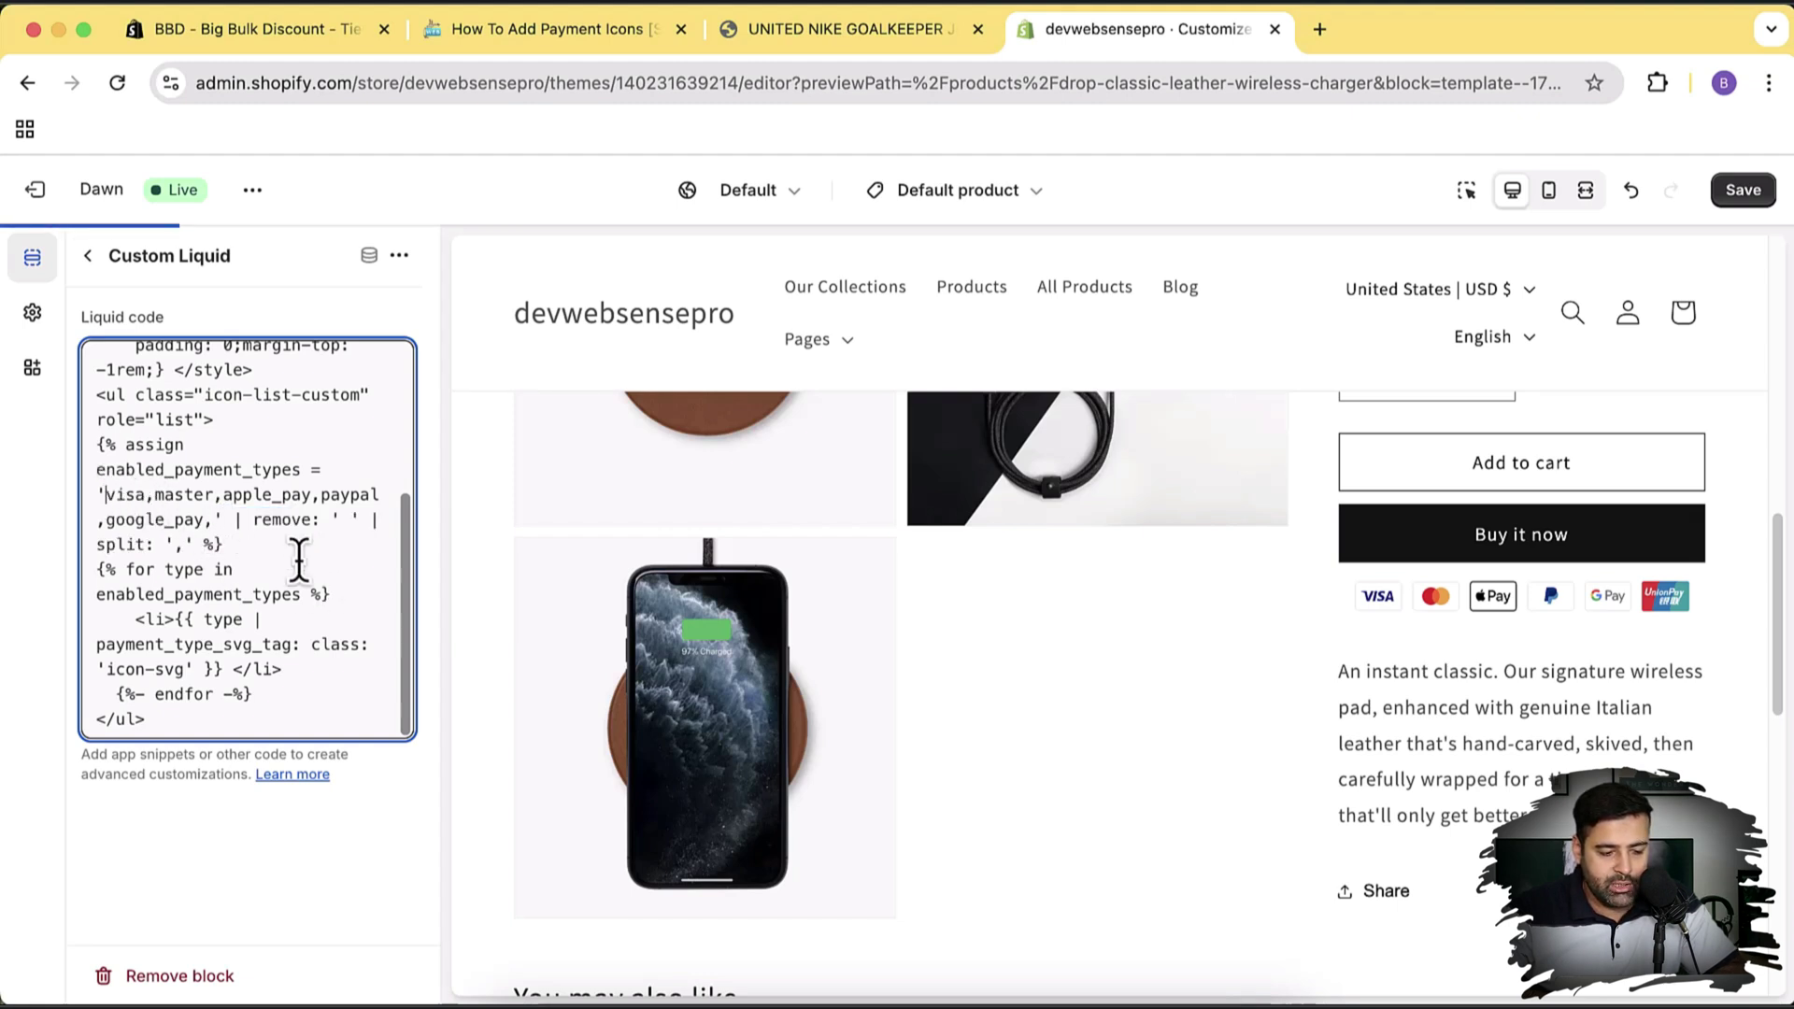
key(ctrl+v)
text(,)
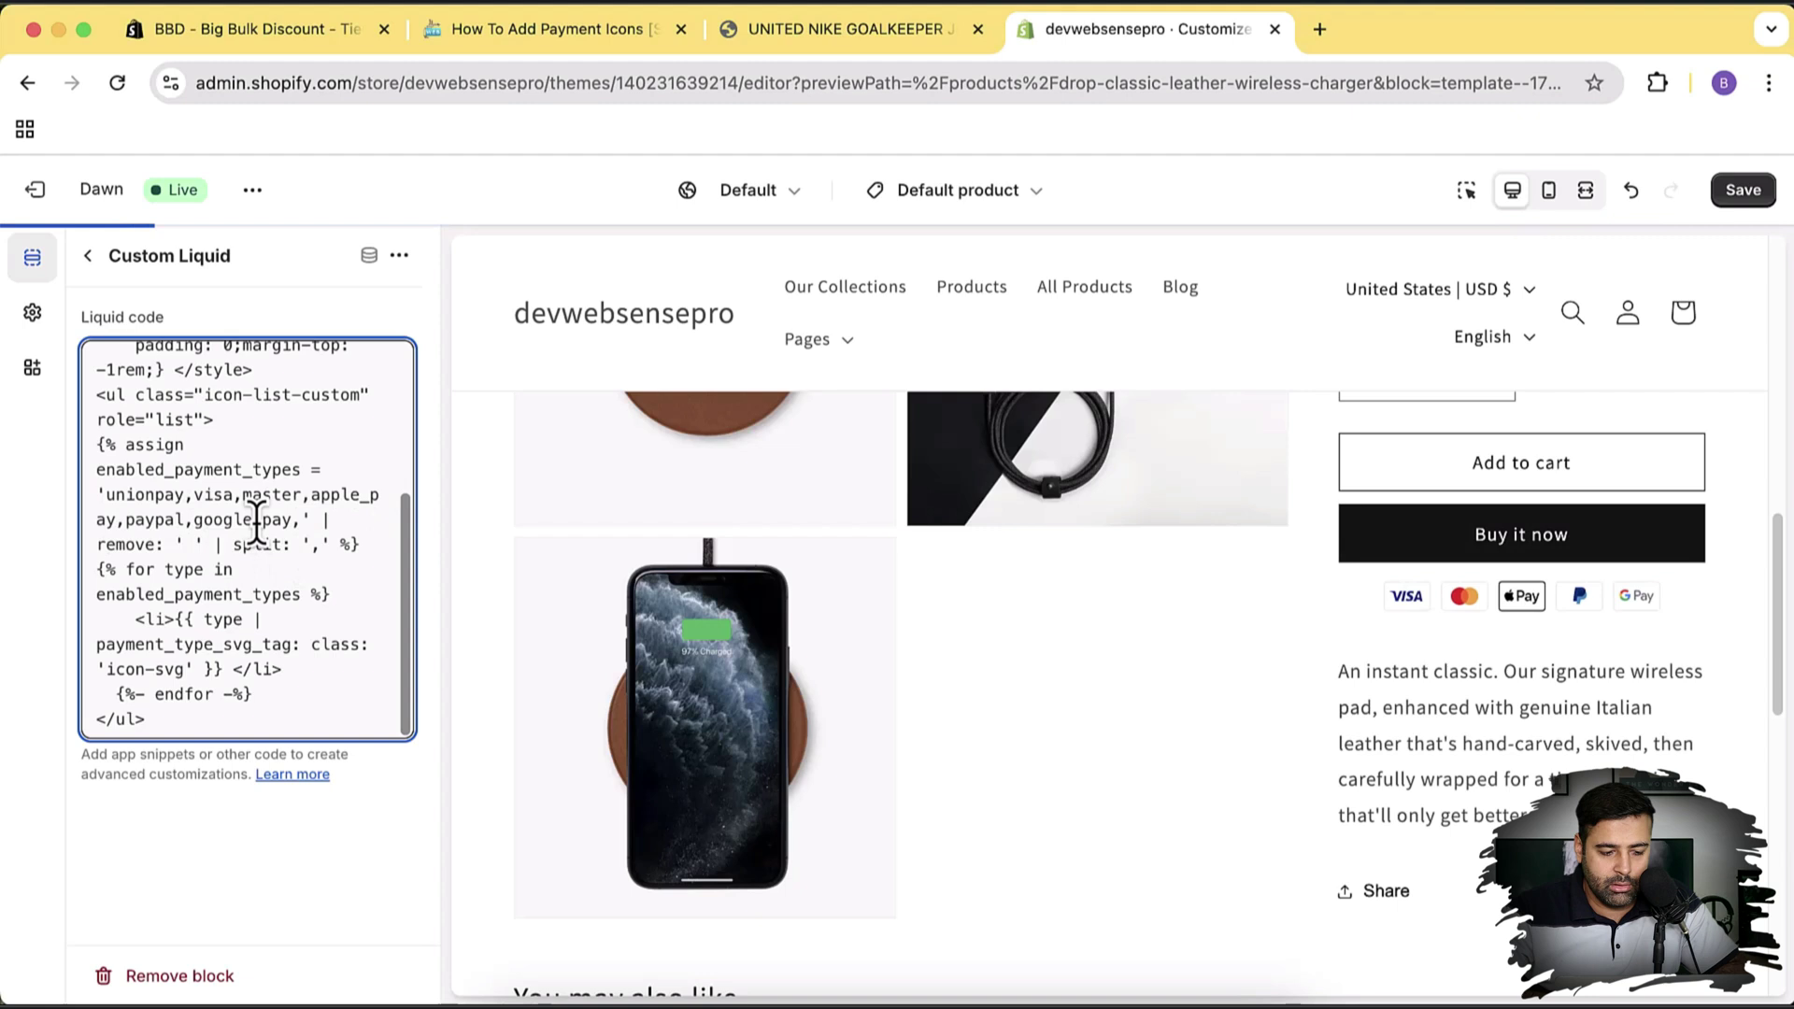
Delete the trailing comma after google_pay and remove master from the payment list.
click(301, 519)
key(BackSpace)
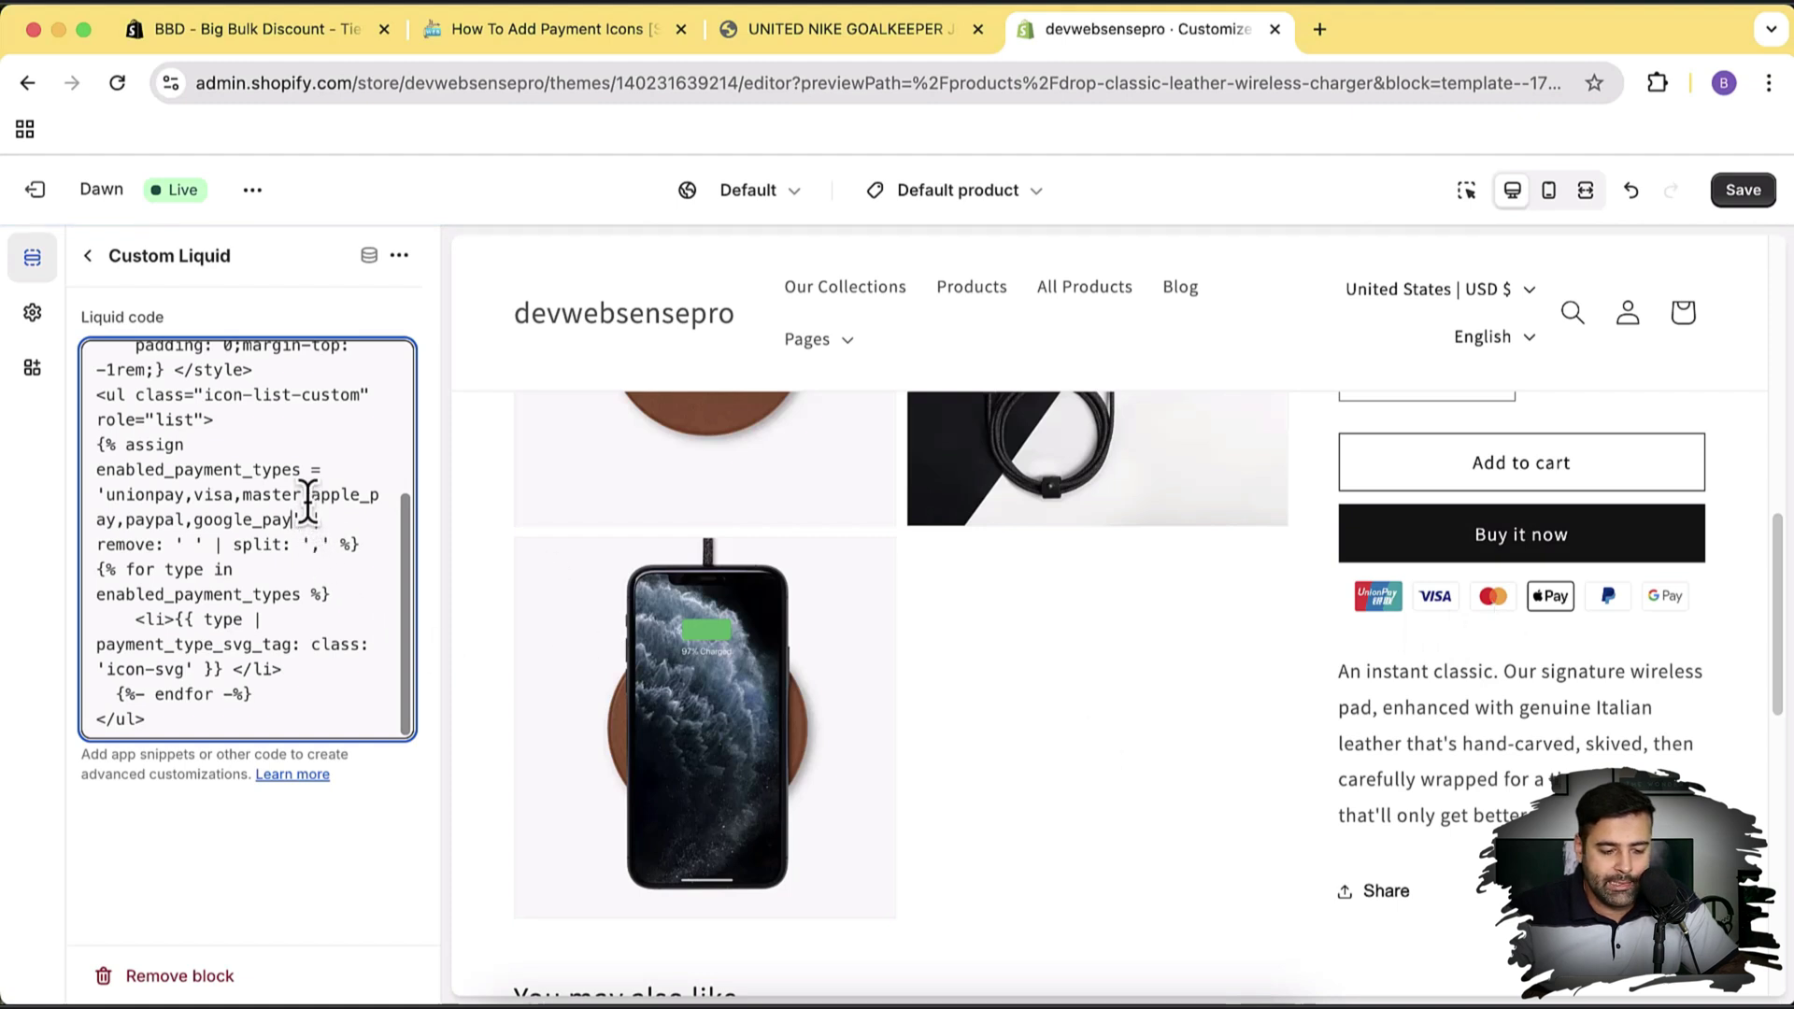
key(BackSpace)
key(BackSpace)
key(BackSpace)
key(BackSpace)
key(BackSpace)
key(BackSpace)
key(BackSpace)
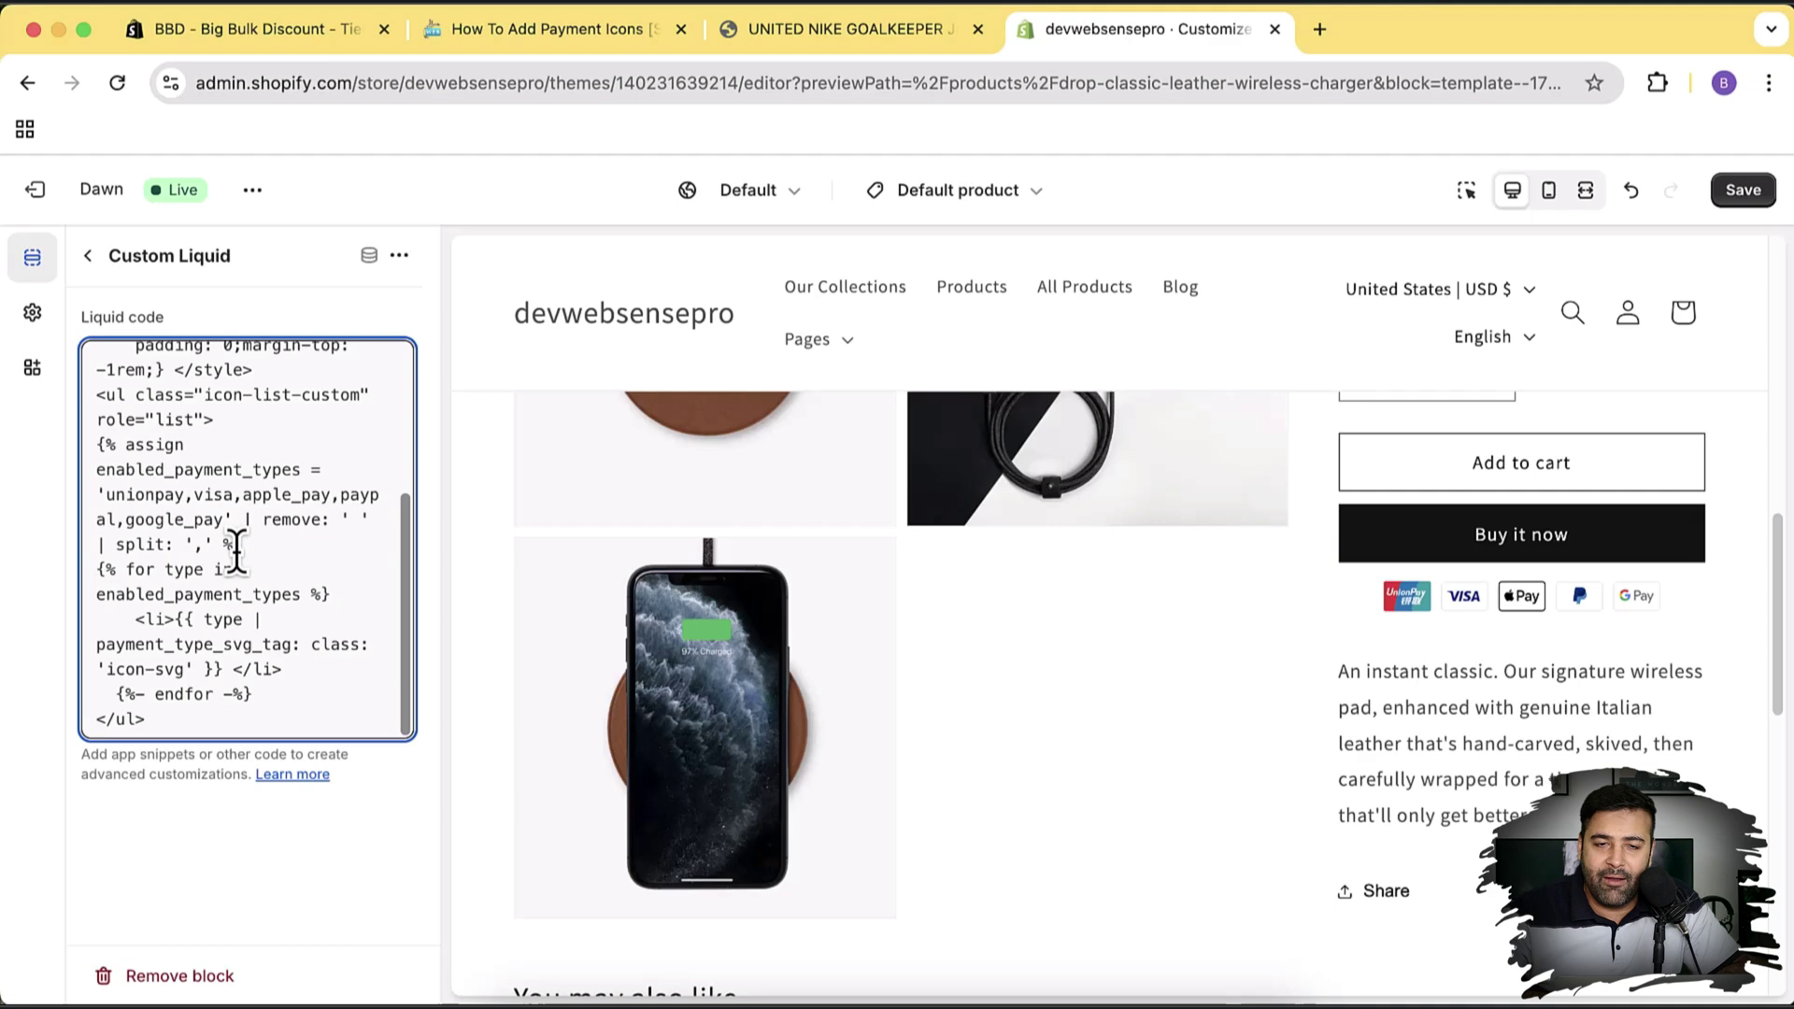
Return to the WebSensePro 'How To Add Payment Icons' tutorial and review its code and icon names.
click(582, 47)
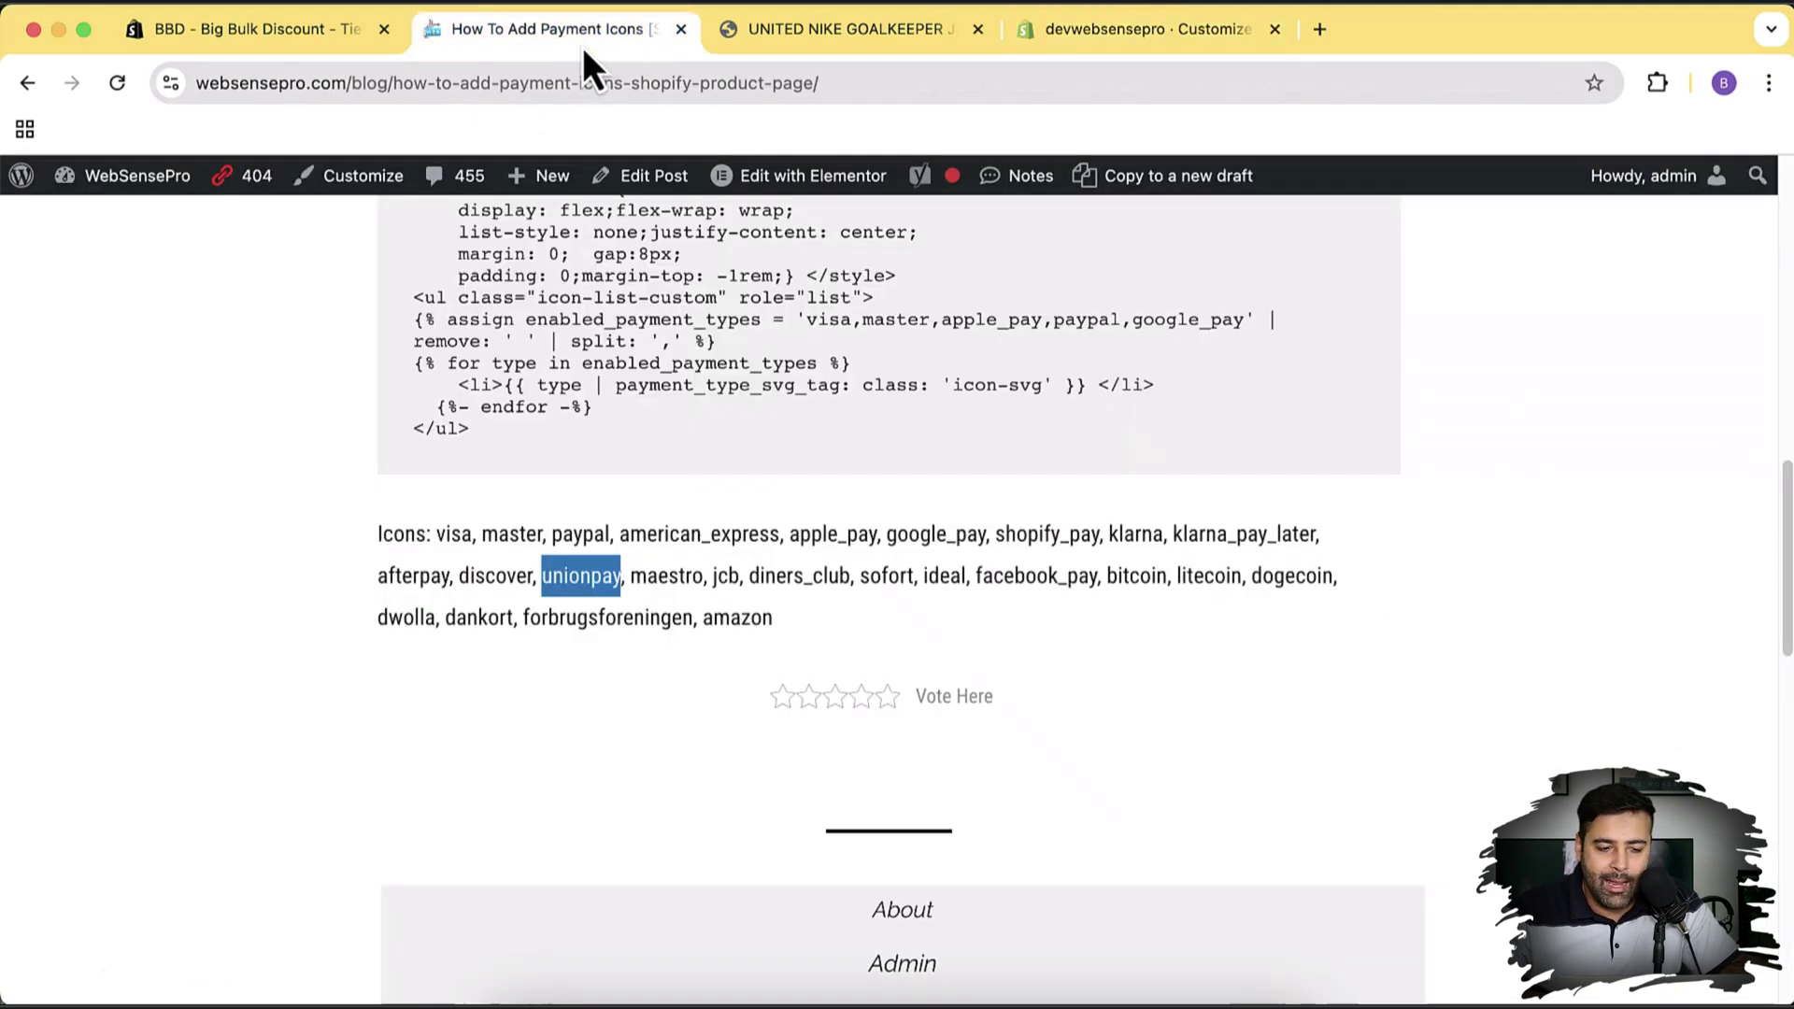
scroll(1343, 498, up, 2)
scroll(1342, 498, down, 2)
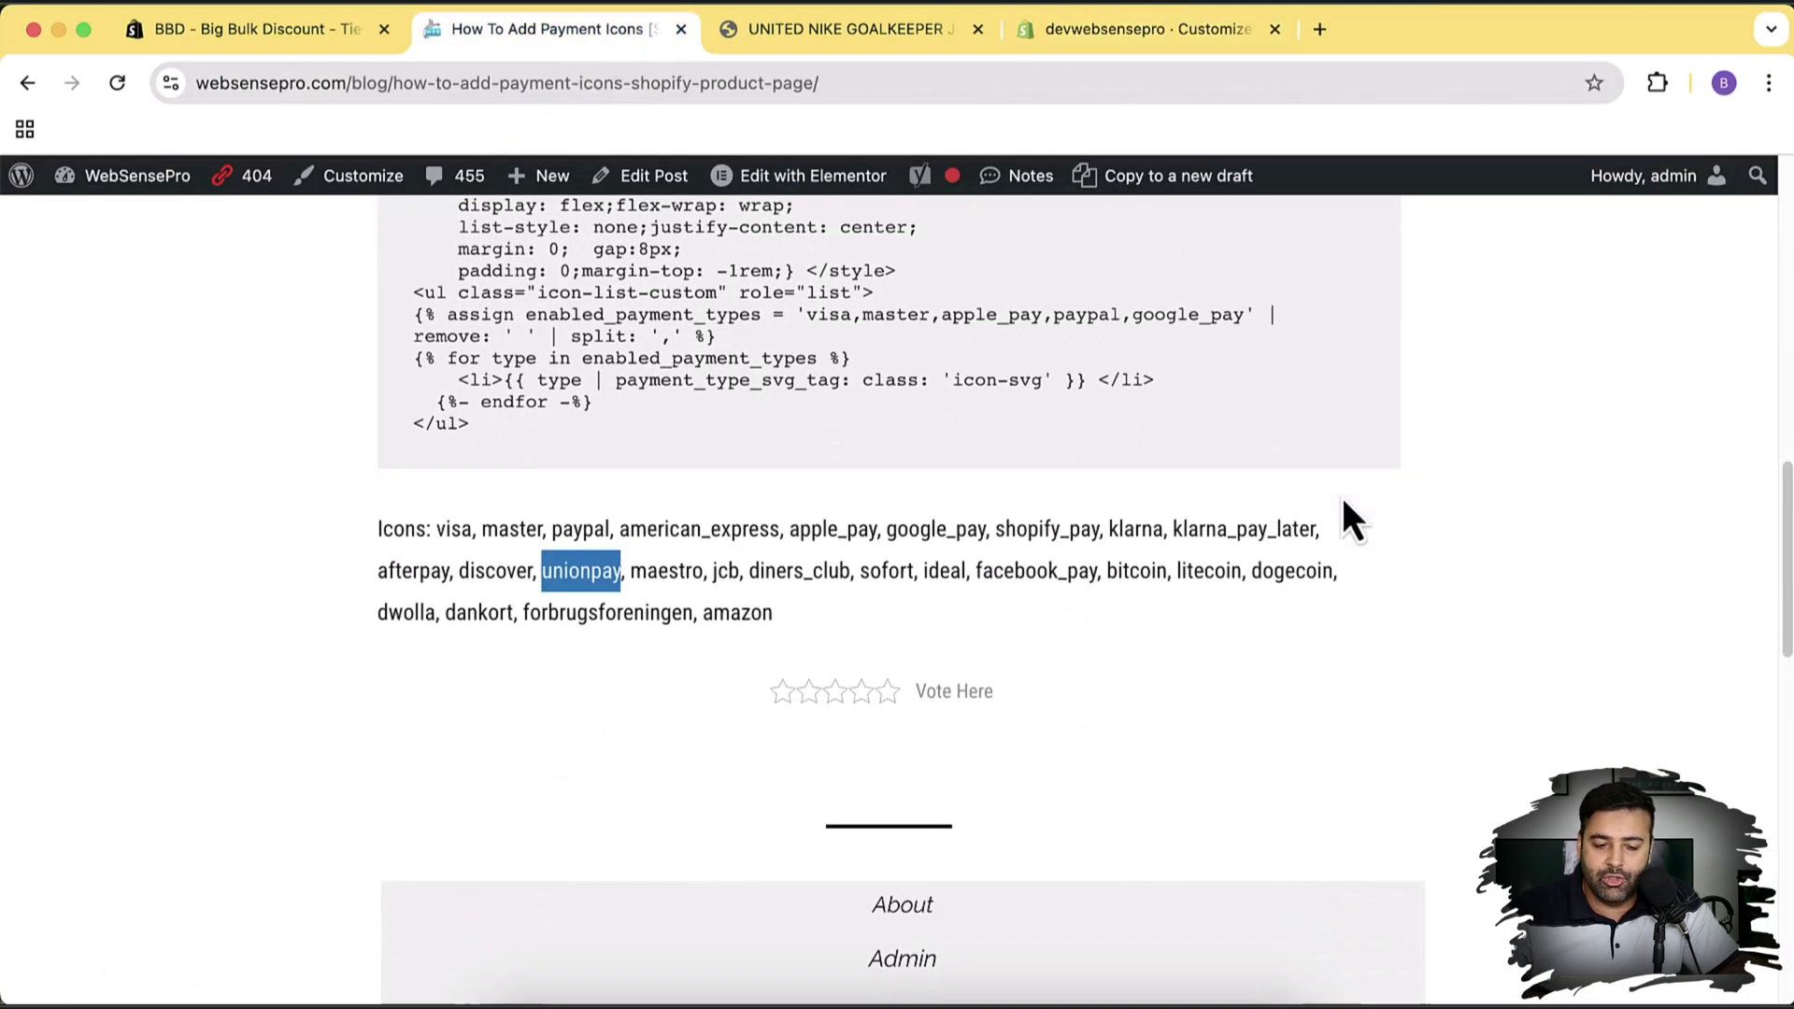